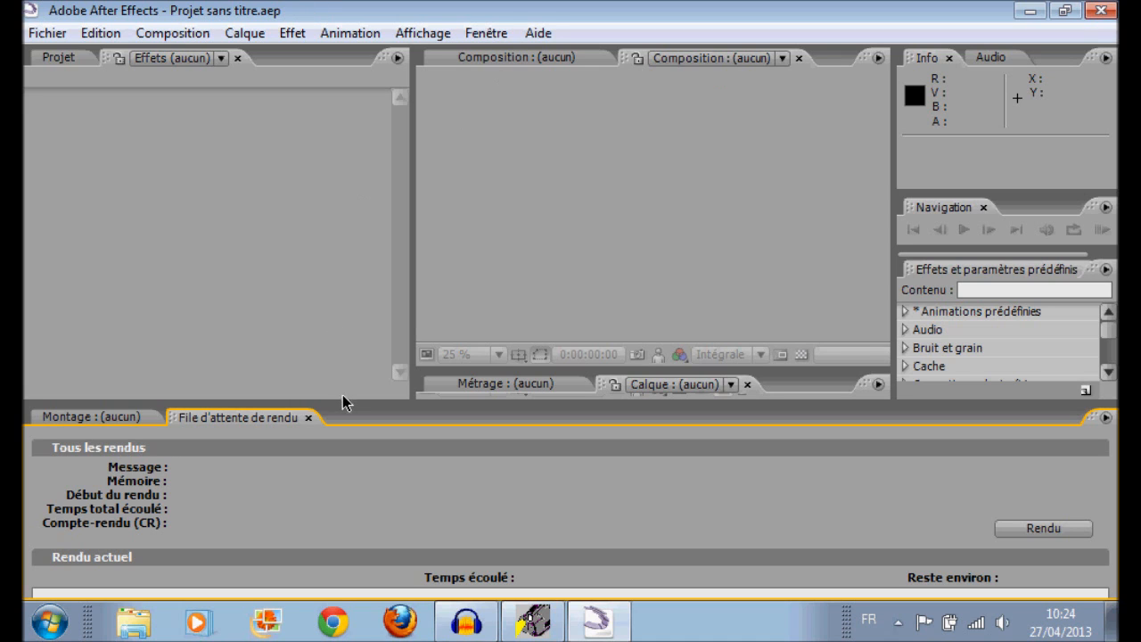
# - Create a new composition with a duration of 0;00;10;00
pyautogui.click(159, 36)
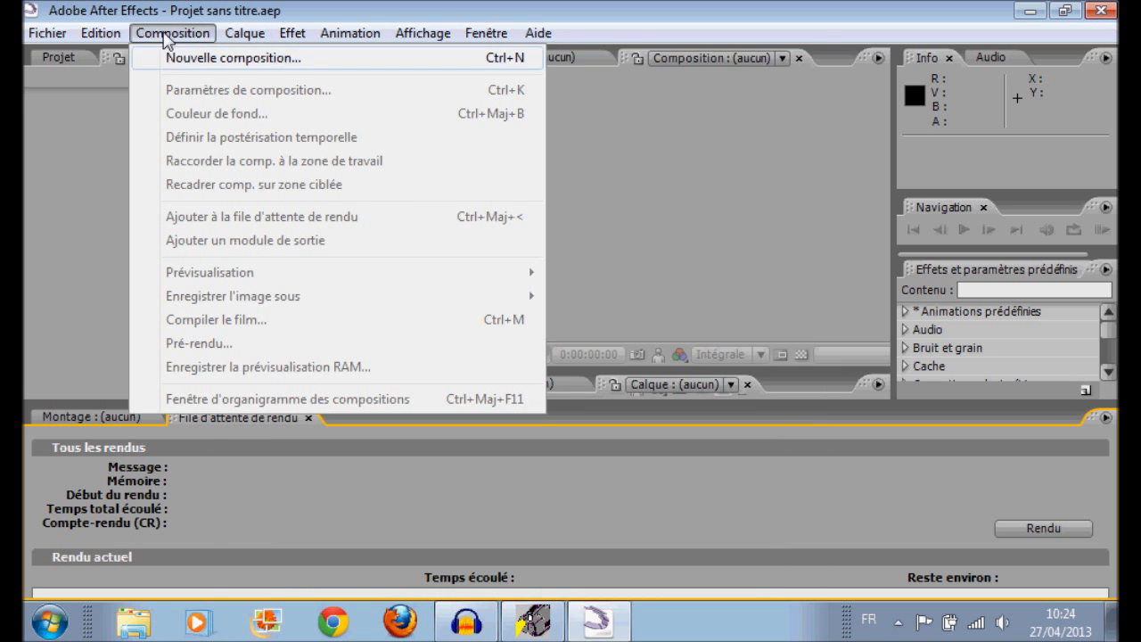
pyautogui.click(181, 58)
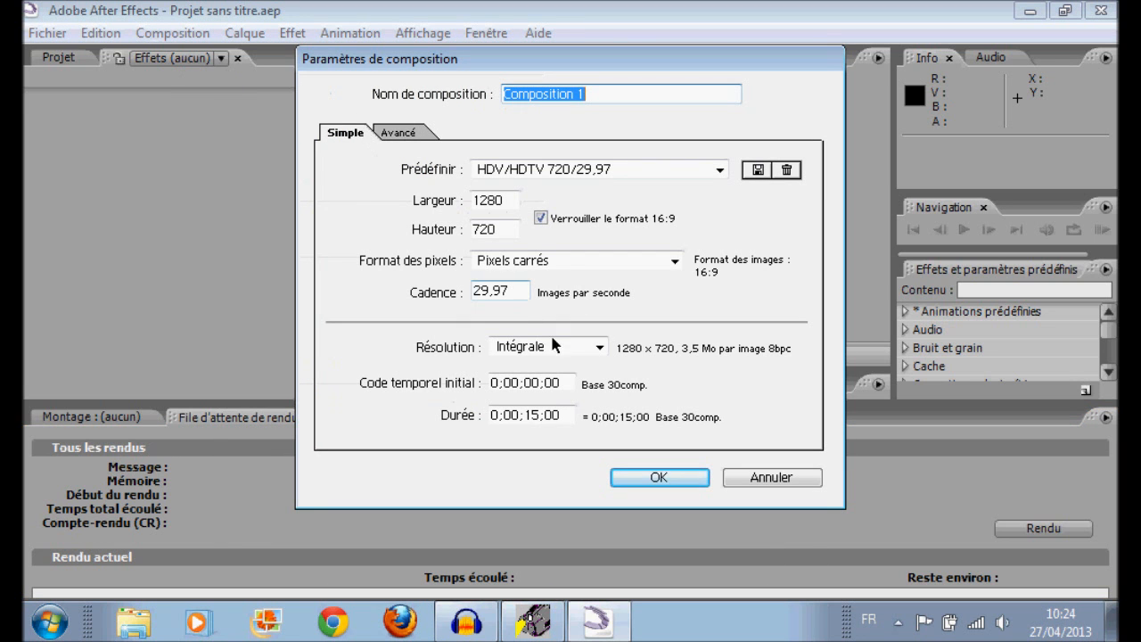
pyautogui.click(542, 415)
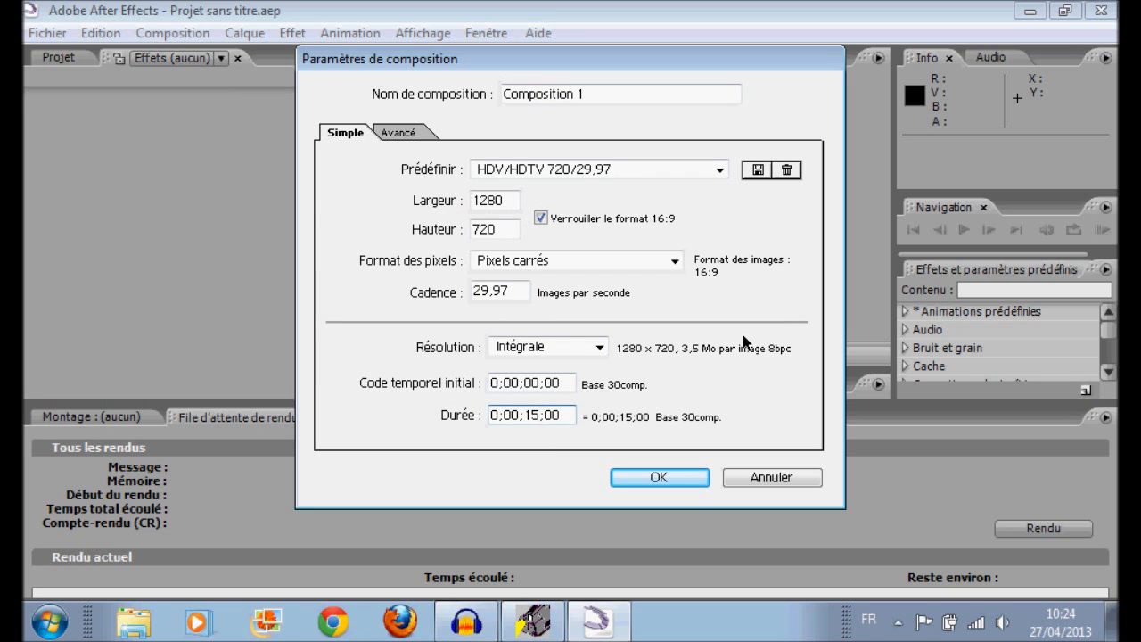
pyautogui.press('BackSpace')
pyautogui.write('0')
pyautogui.click(655, 477)
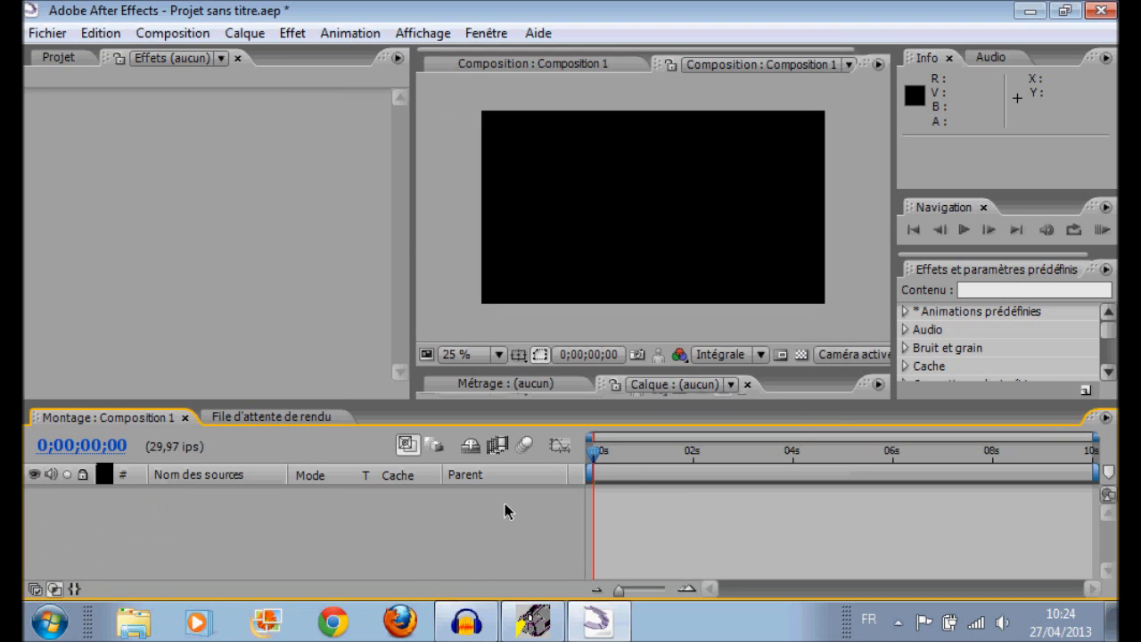
# - Import the video "mon intro a la gotaga" from the "mes videos" folder and add it to Composition 1 as a layer
pyautogui.click(56, 58)
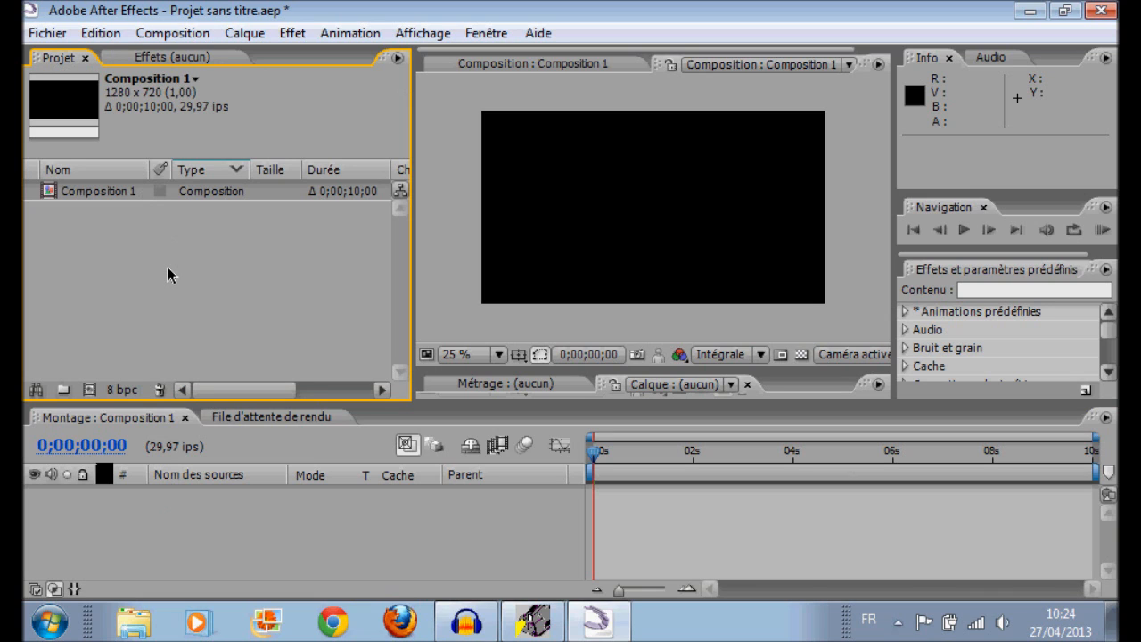
pyautogui.rightClick(119, 287)
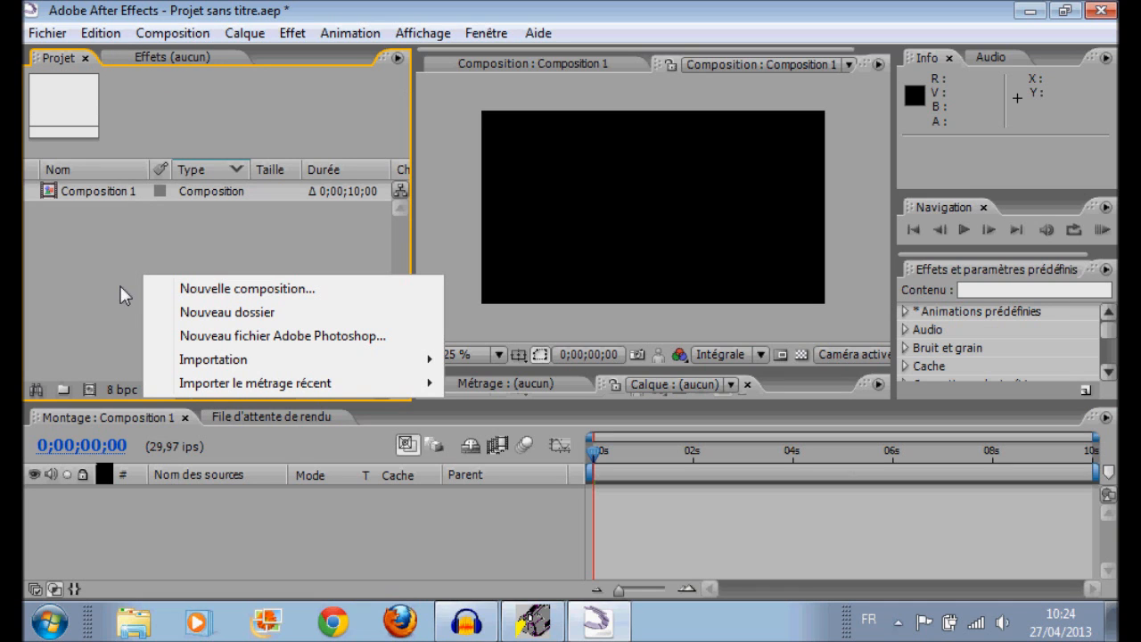
pyautogui.click(90, 279)
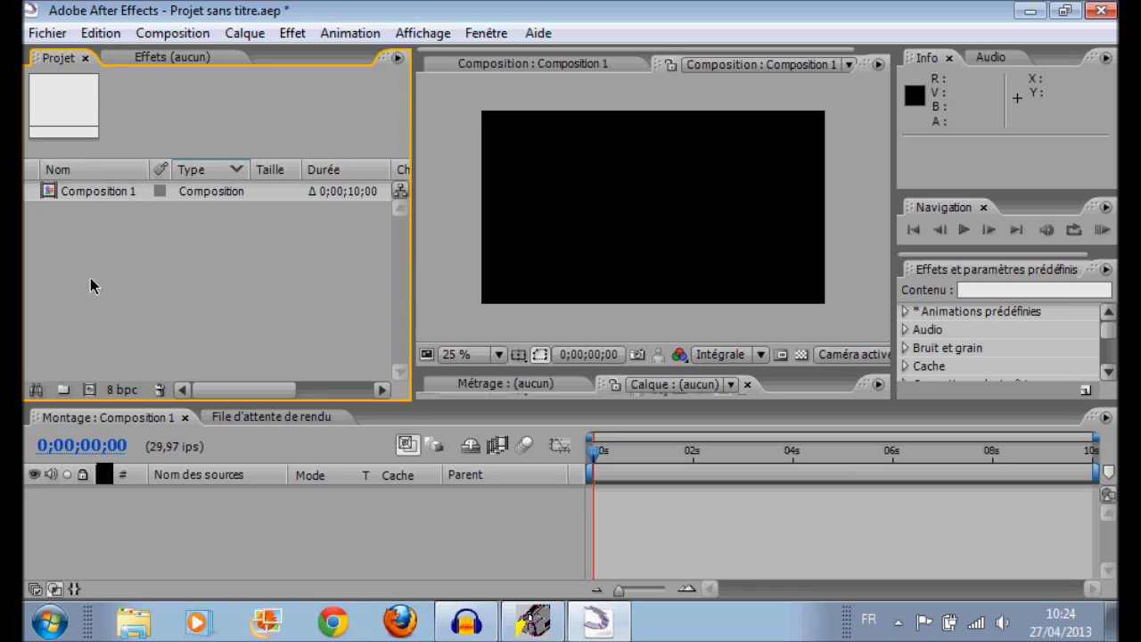
pyautogui.click(49, 33)
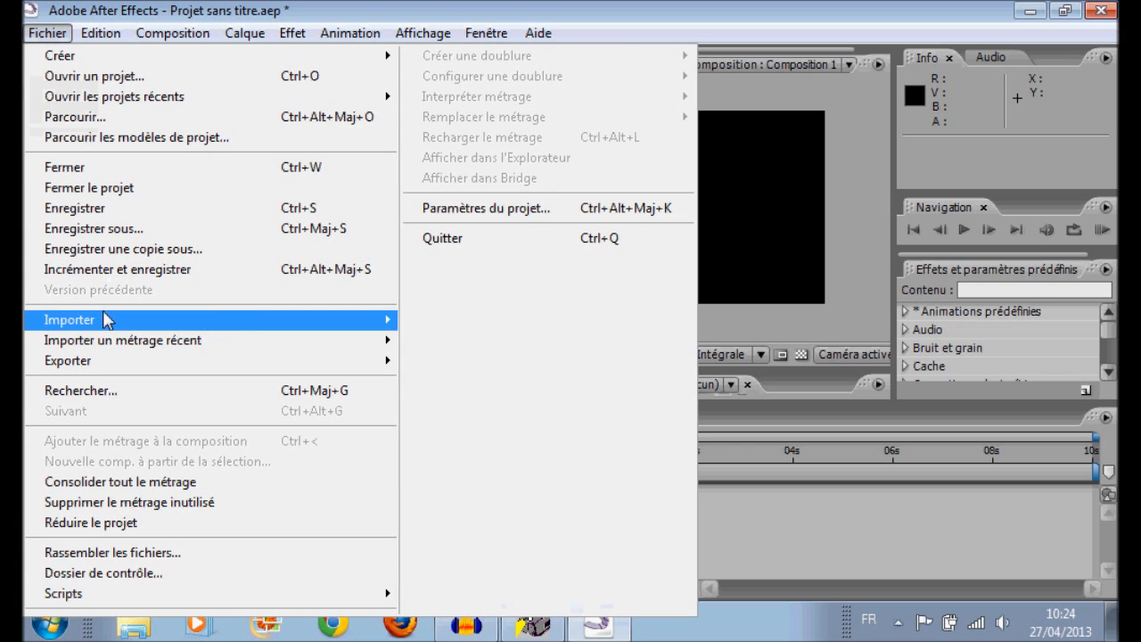
pyautogui.moveTo(107, 321)
pyautogui.click(513, 326)
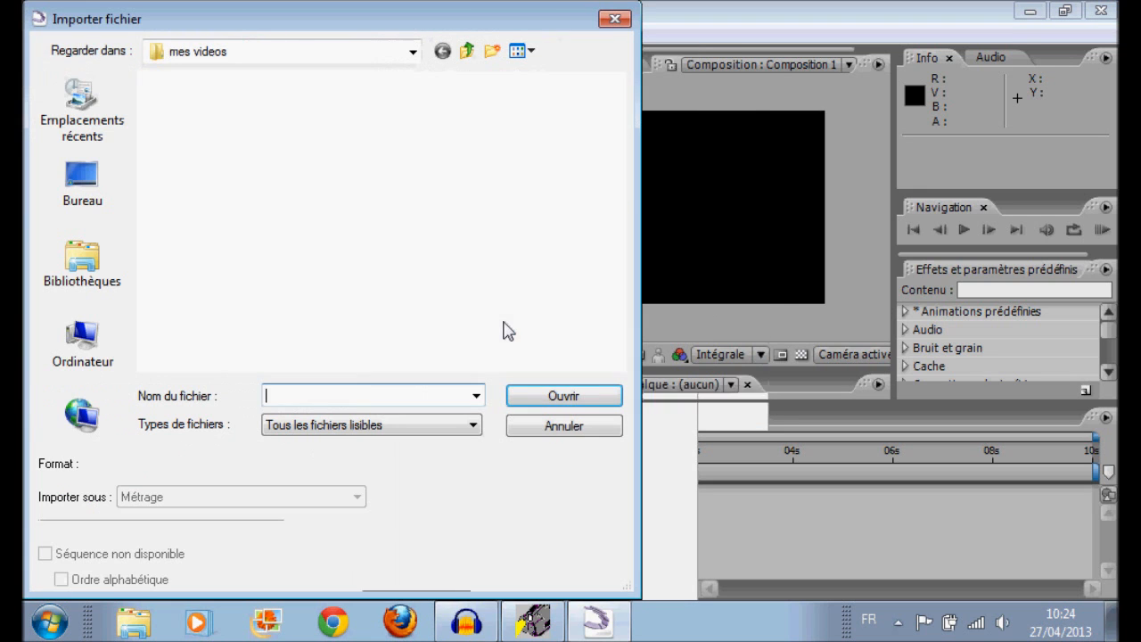
pyautogui.moveTo(619, 81); pyautogui.dragTo(621, 178)
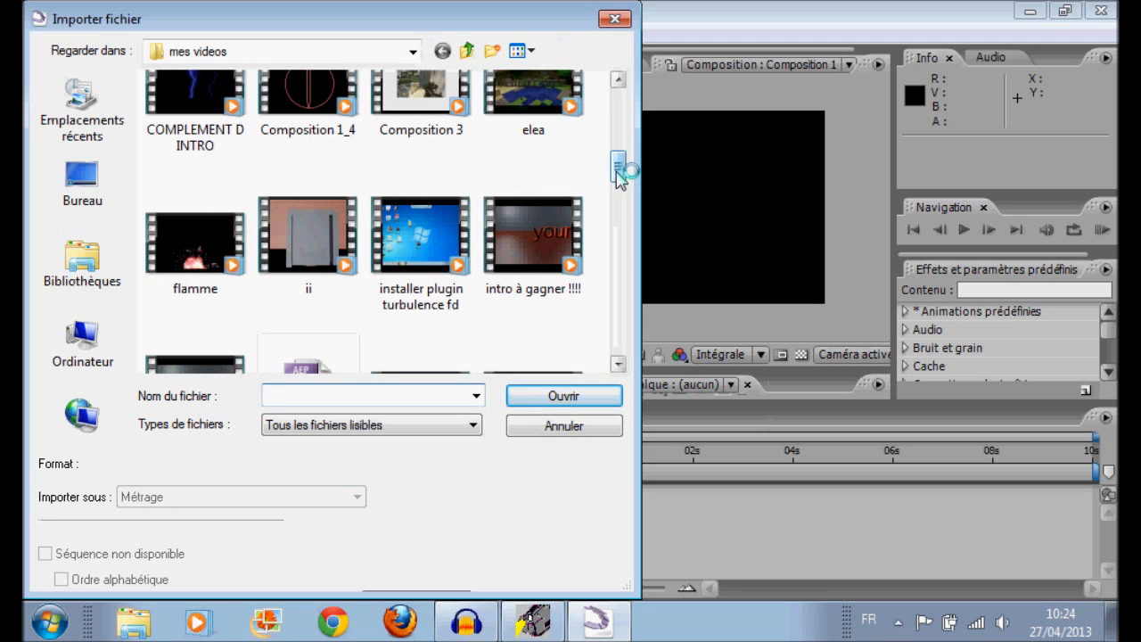
pyautogui.moveTo(621, 179); pyautogui.dragTo(620, 234)
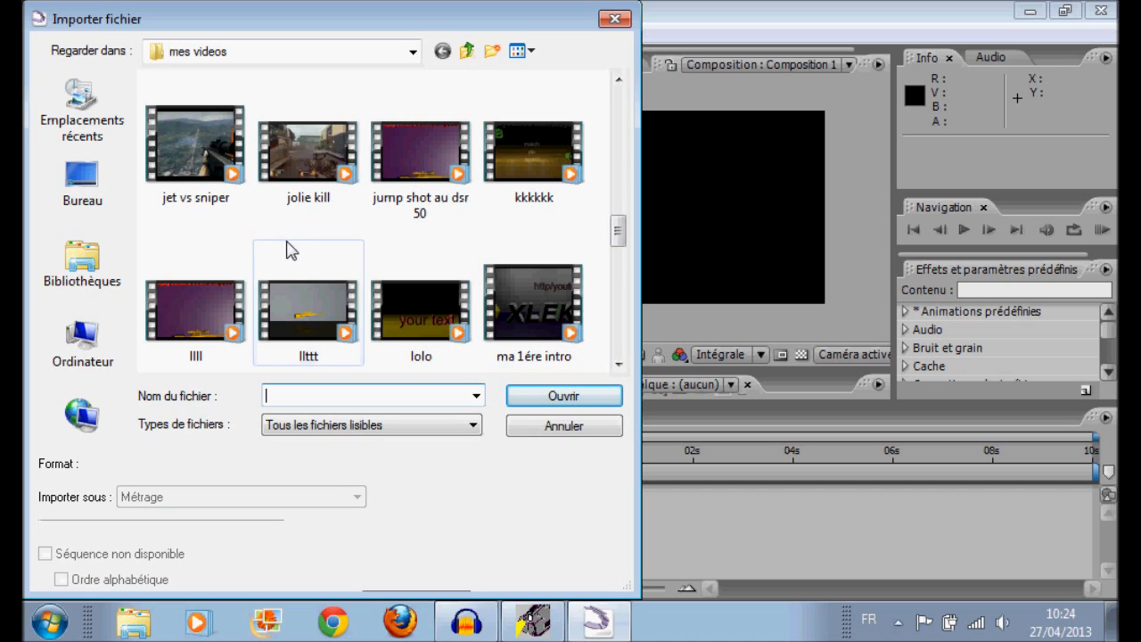
pyautogui.click(327, 152)
pyautogui.click(217, 139)
pyautogui.click(337, 149)
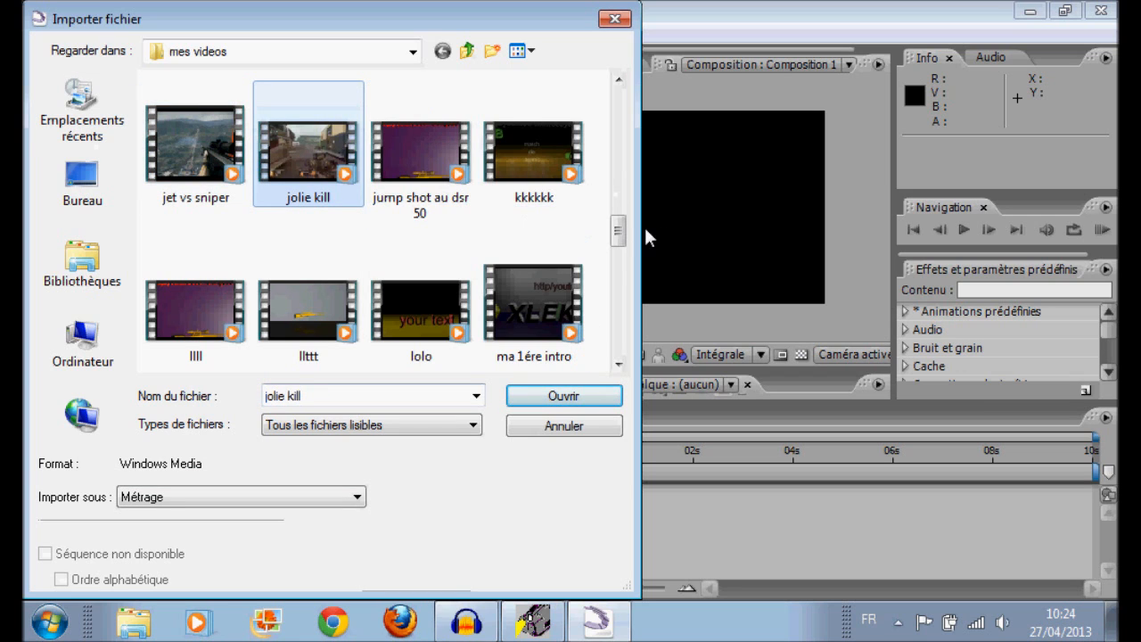
pyautogui.moveTo(618, 230); pyautogui.dragTo(621, 267)
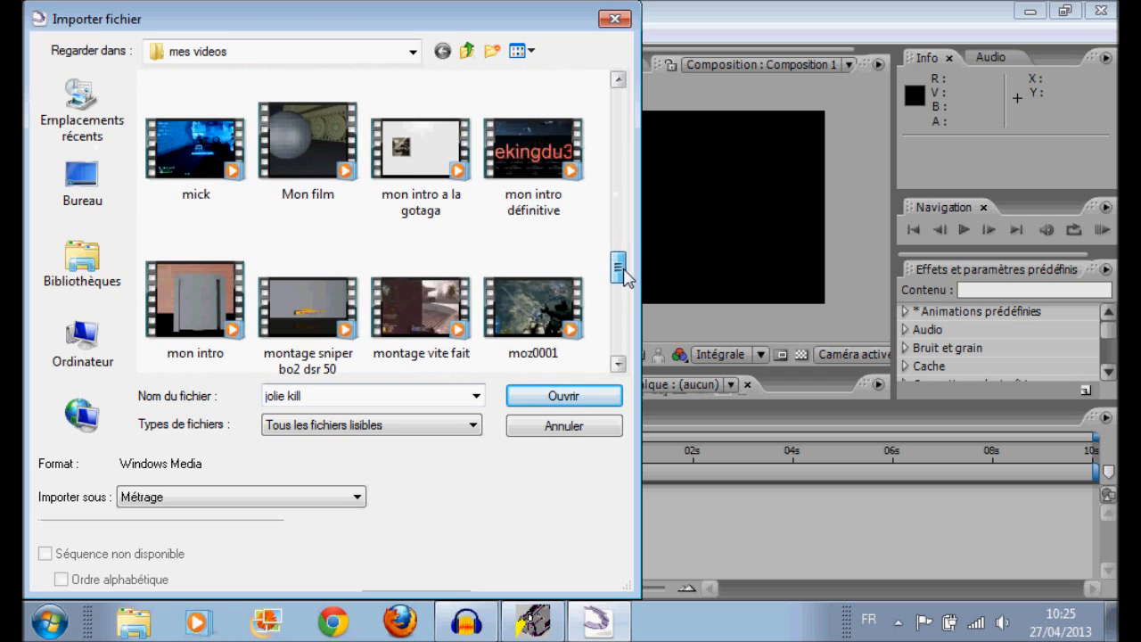
pyautogui.click(437, 171)
pyautogui.click(599, 400)
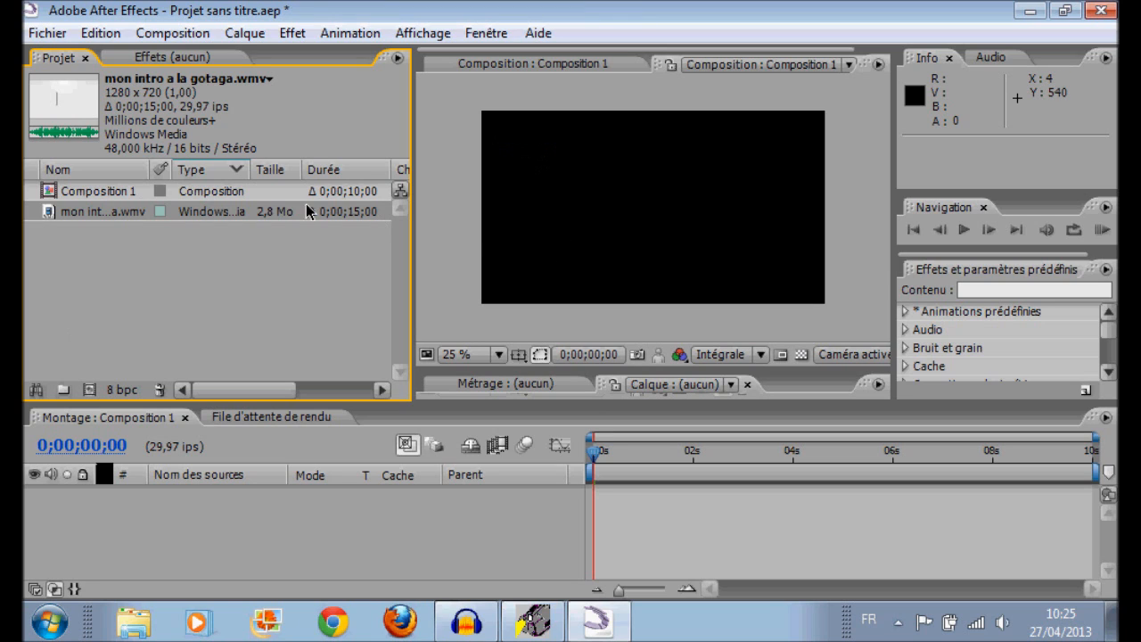
pyautogui.moveTo(201, 218); pyautogui.dragTo(164, 524)
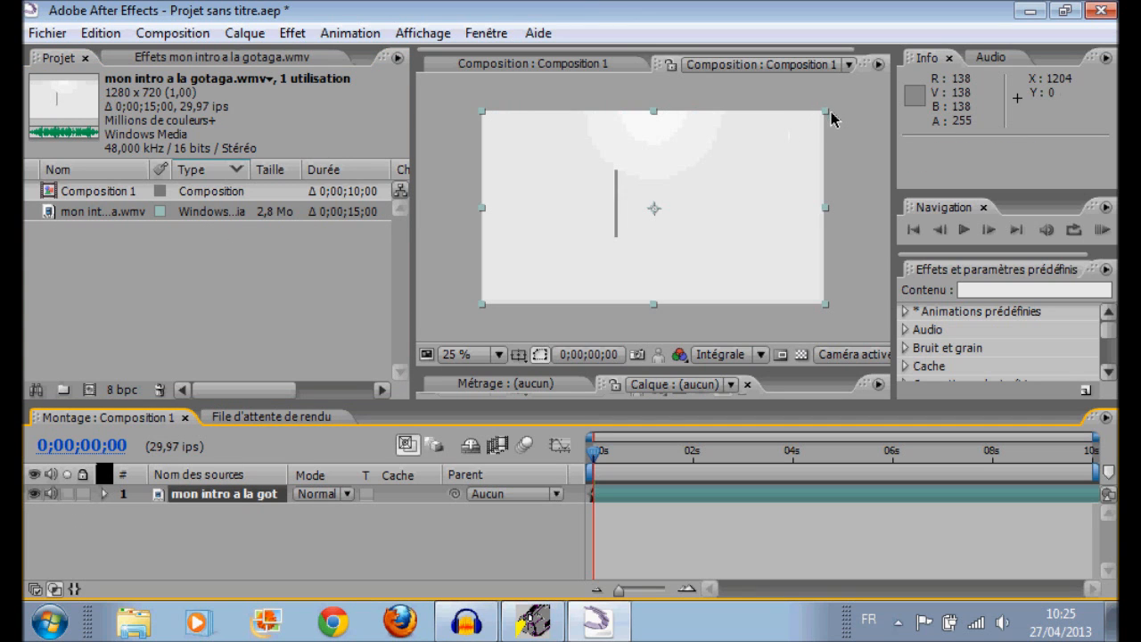
pyautogui.moveTo(827, 119); pyautogui.dragTo(745, 157)
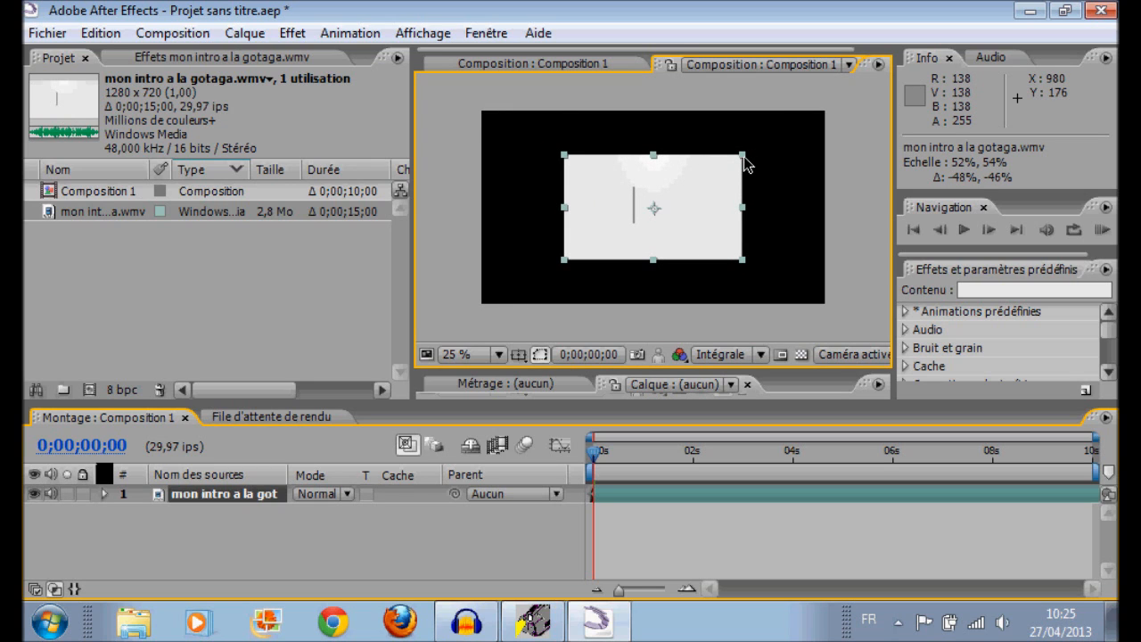
pyautogui.click(100, 33)
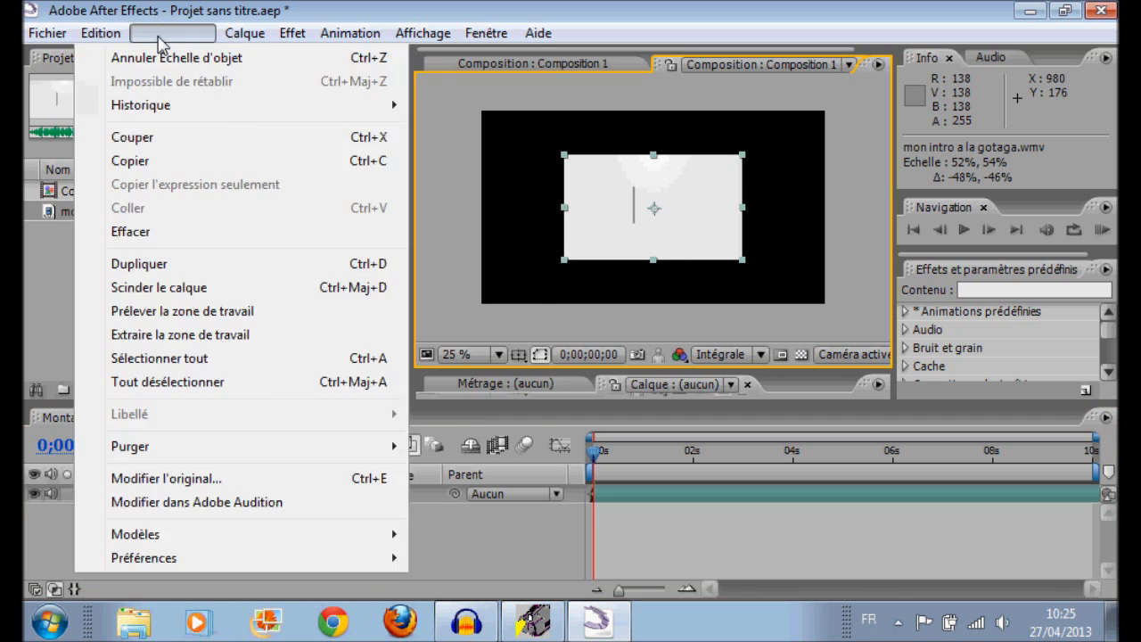
pyautogui.click(117, 58)
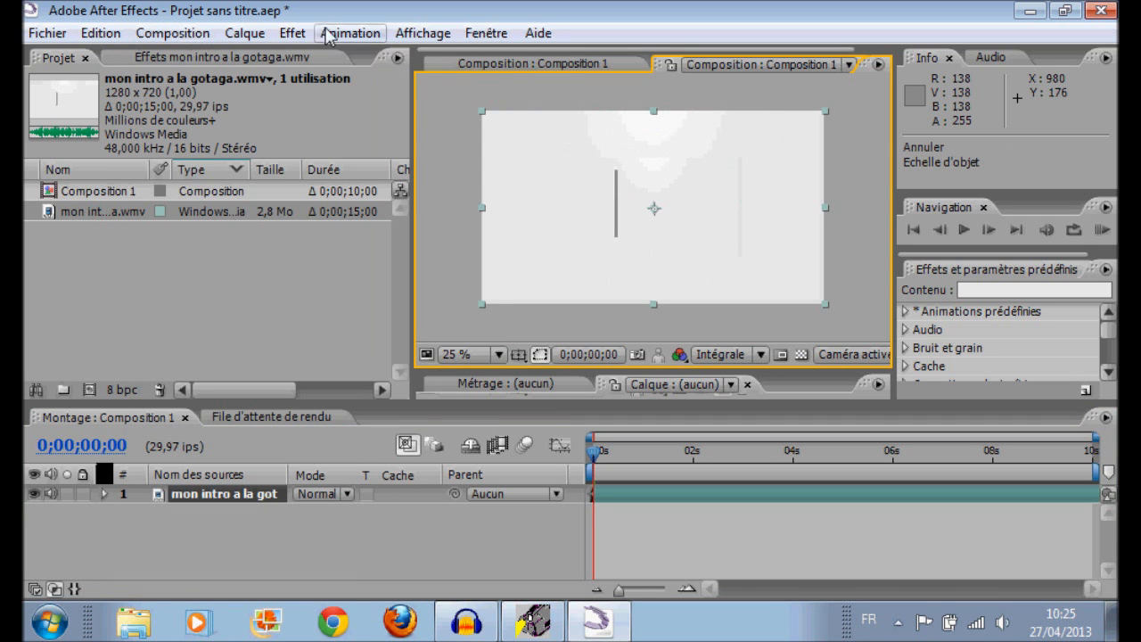
# - Scale the "mon intro a la gotaga" clip down to about 43%, 39% and move it within the frame to about position 376, 360
pyautogui.click(825, 113)
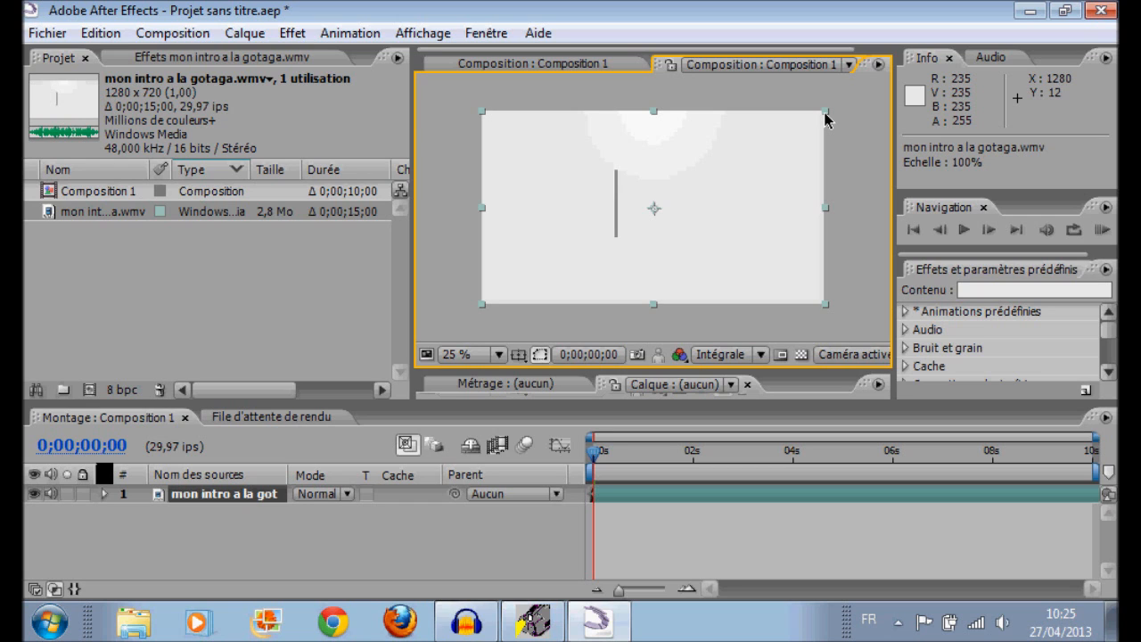
pyautogui.moveTo(824, 120); pyautogui.dragTo(730, 175)
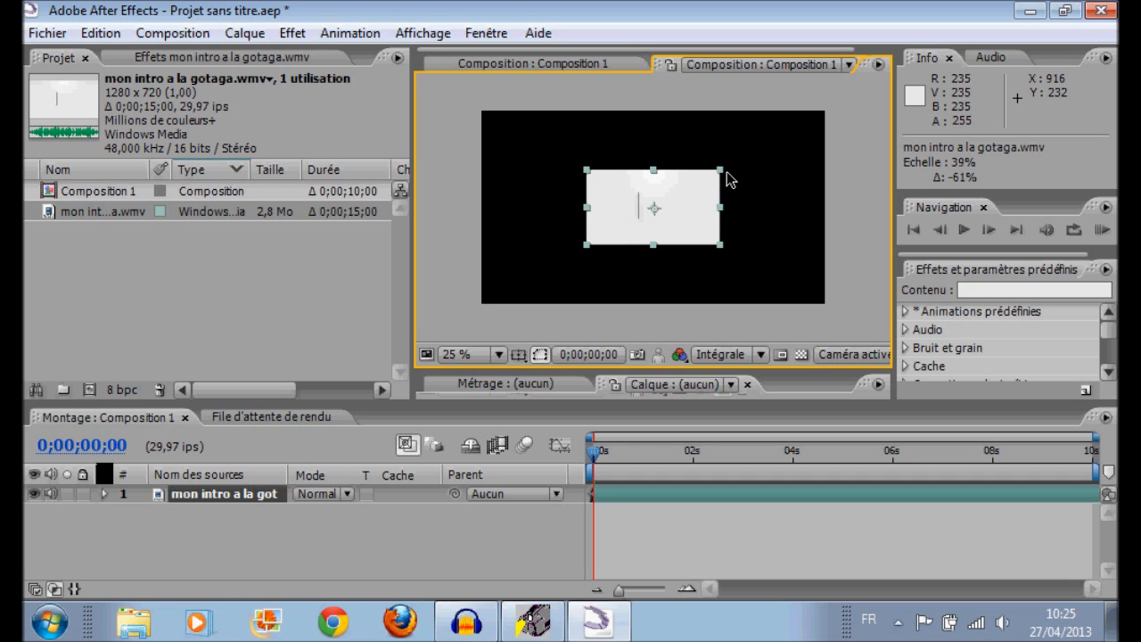
pyautogui.moveTo(727, 180); pyautogui.dragTo(731, 173)
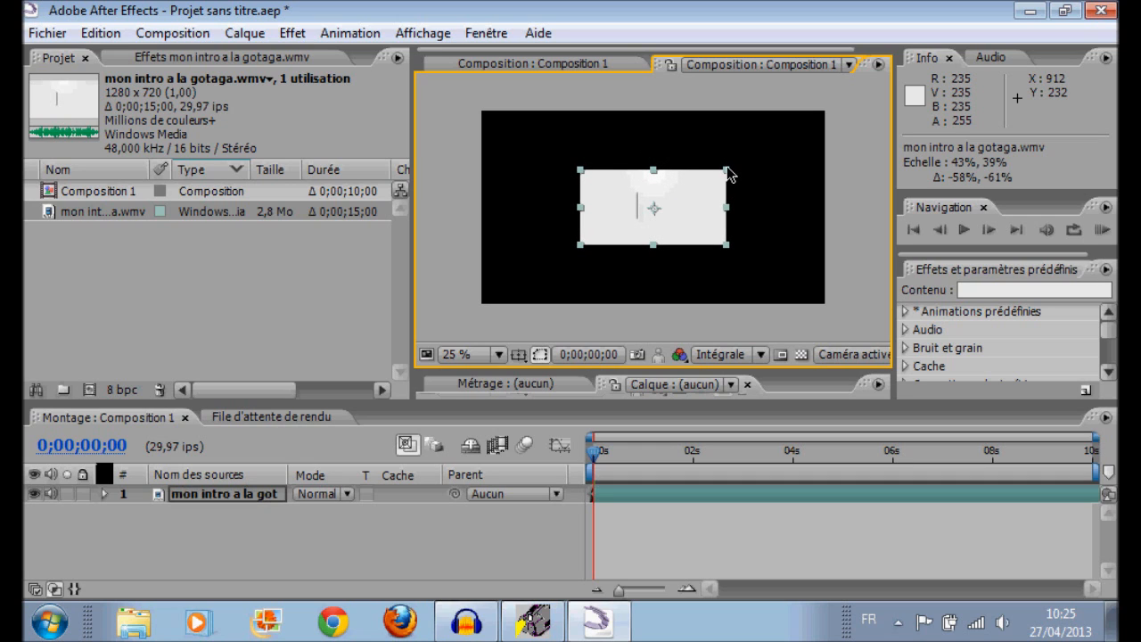
pyautogui.moveTo(652, 211); pyautogui.dragTo(584, 213)
# - Preview the resized clip at several times up to about 4 seconds, and return the playhead to 0;00;00;00
pyautogui.moveTo(594, 451); pyautogui.dragTo(631, 473)
pyautogui.click(659, 470)
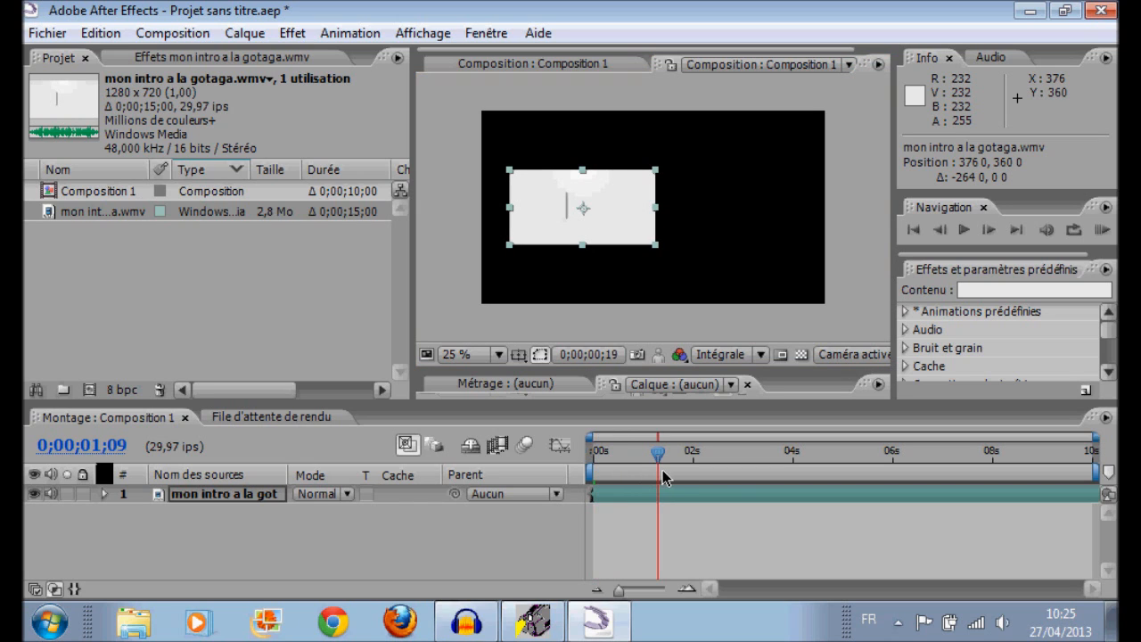
pyautogui.click(729, 475)
pyautogui.click(781, 475)
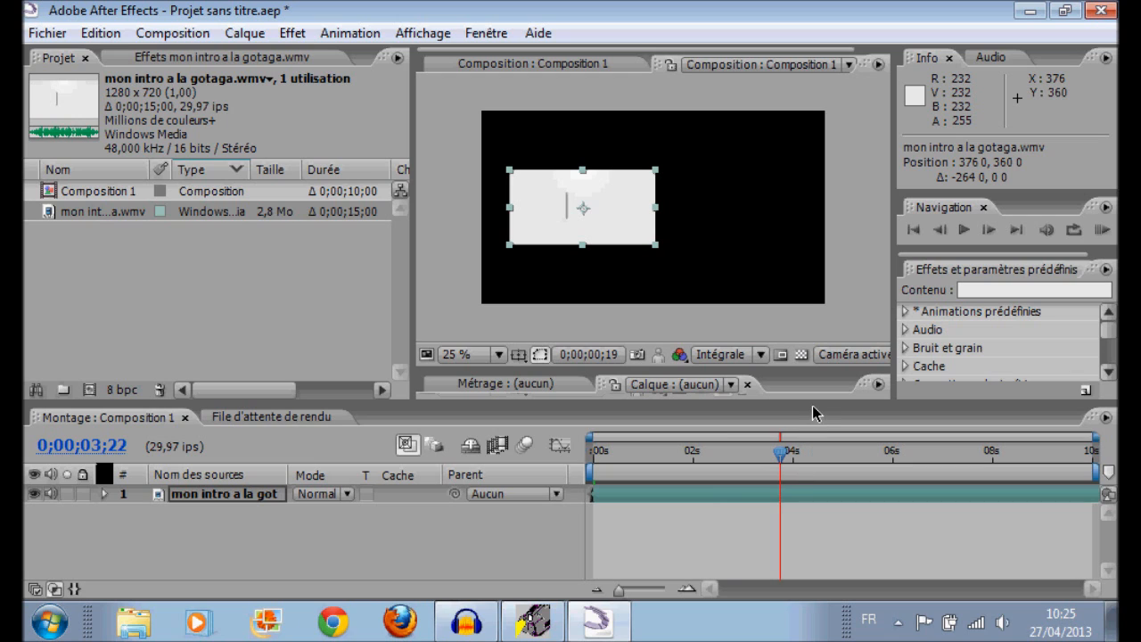
pyautogui.click(778, 448)
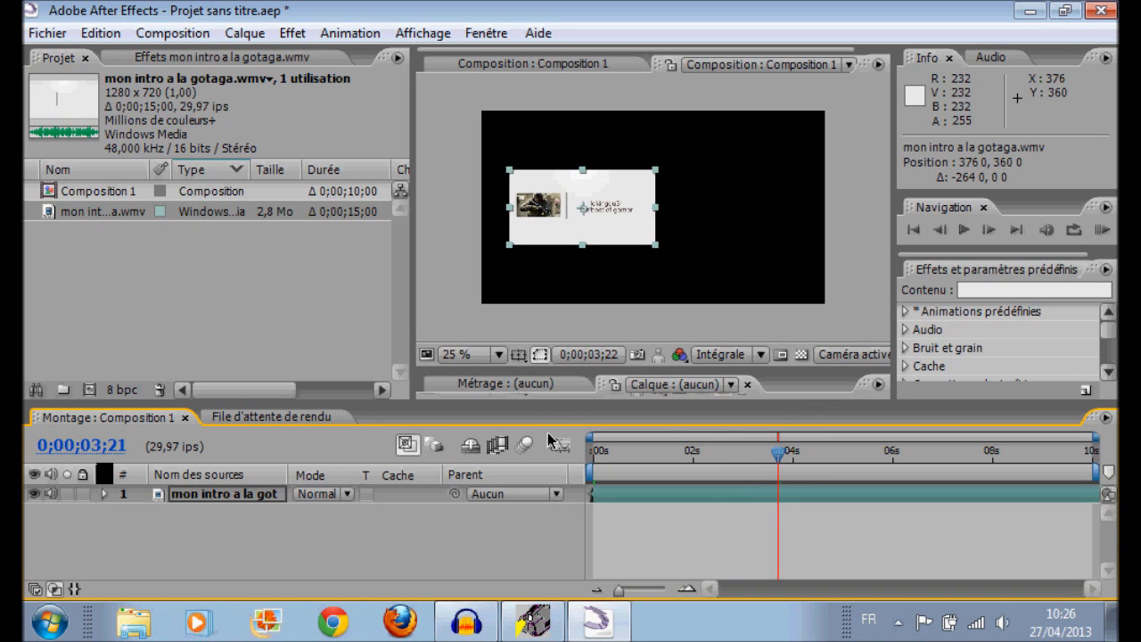
pyautogui.press('pageup')
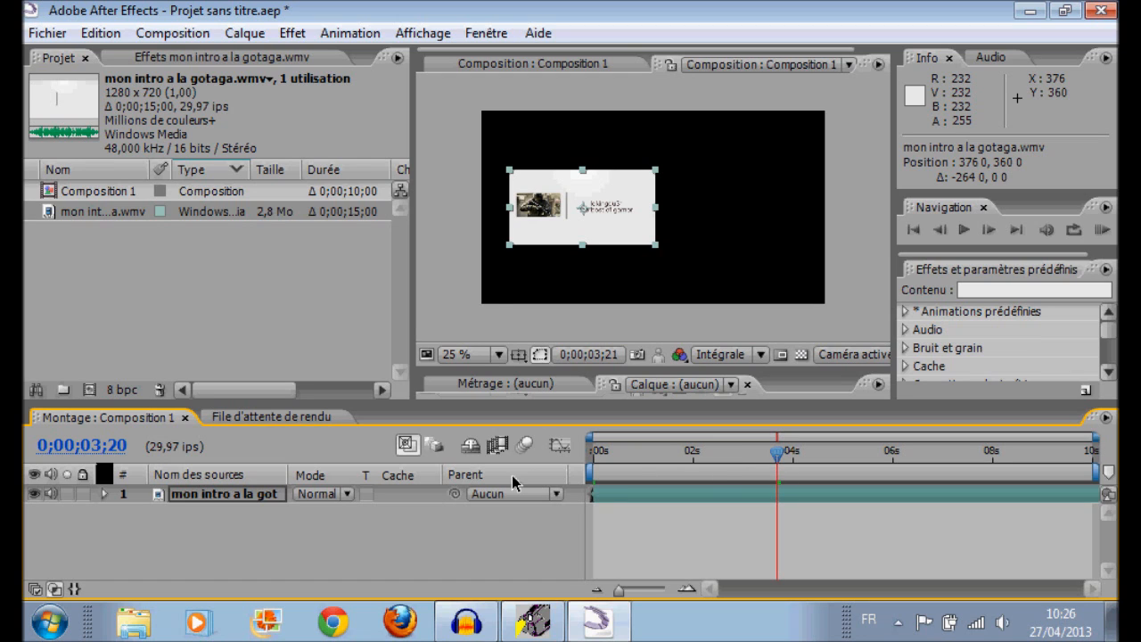
pyautogui.press('Home')
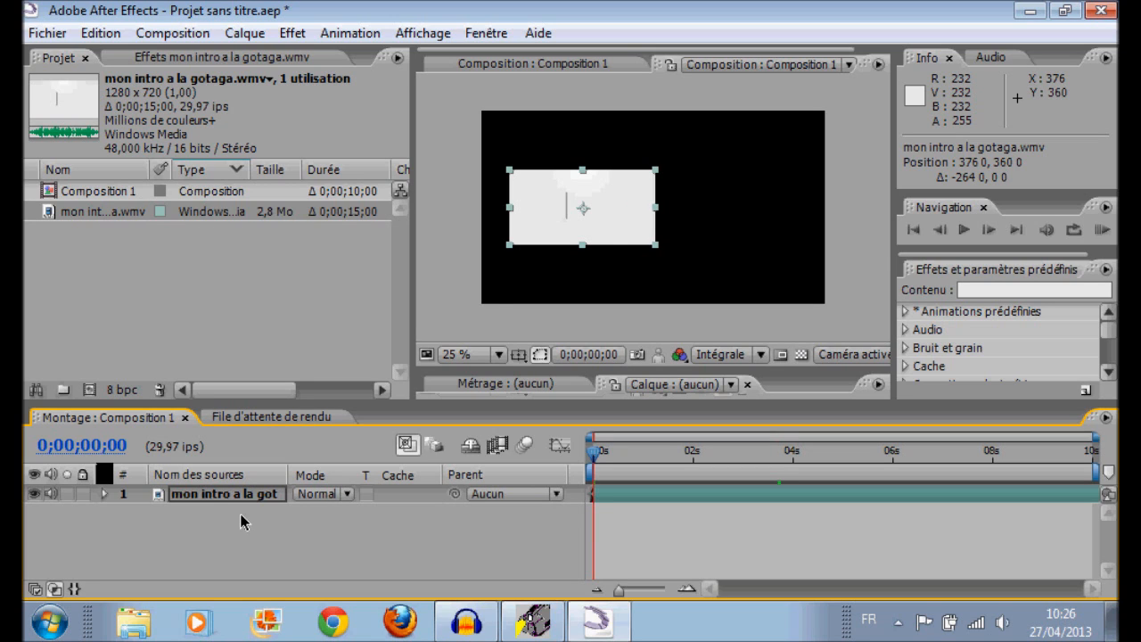
# - Import the video "intro original" and add it to the composition as a layer beneath "mon intro a la gotaga"
pyautogui.click(41, 39)
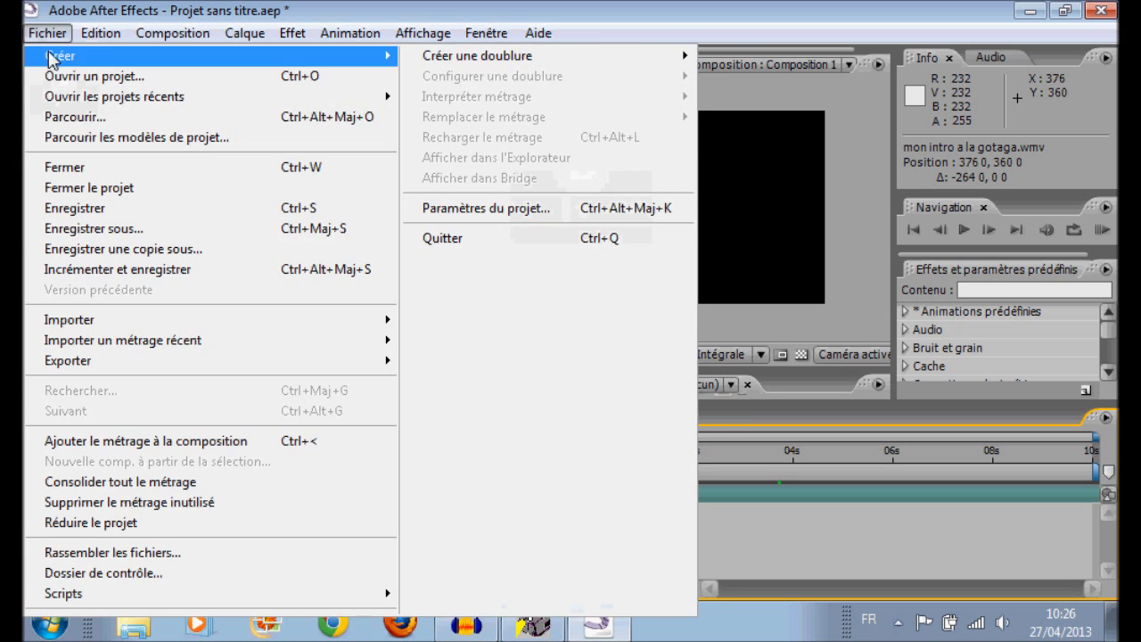
pyautogui.moveTo(134, 319)
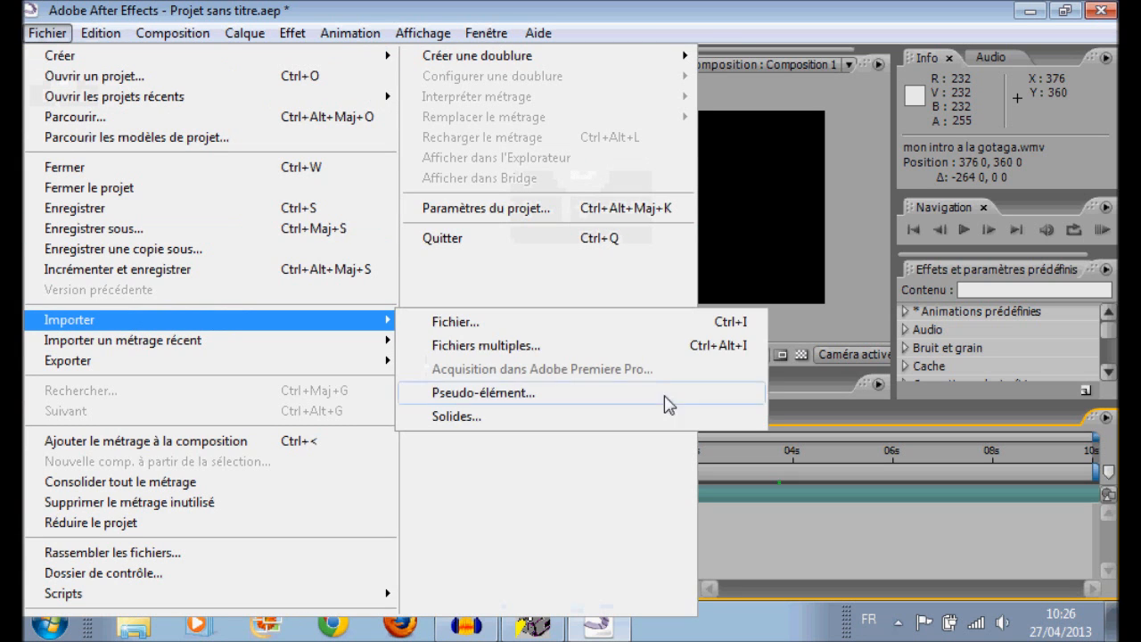
pyautogui.click(632, 322)
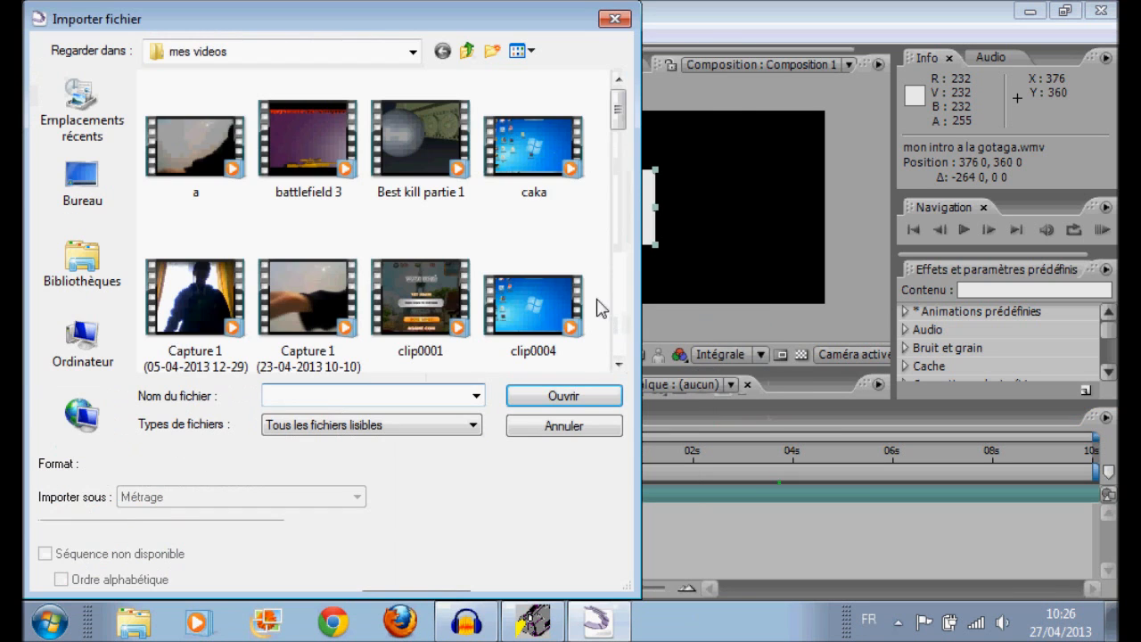
pyautogui.moveTo(619, 107); pyautogui.dragTo(624, 193)
pyautogui.click(564, 265)
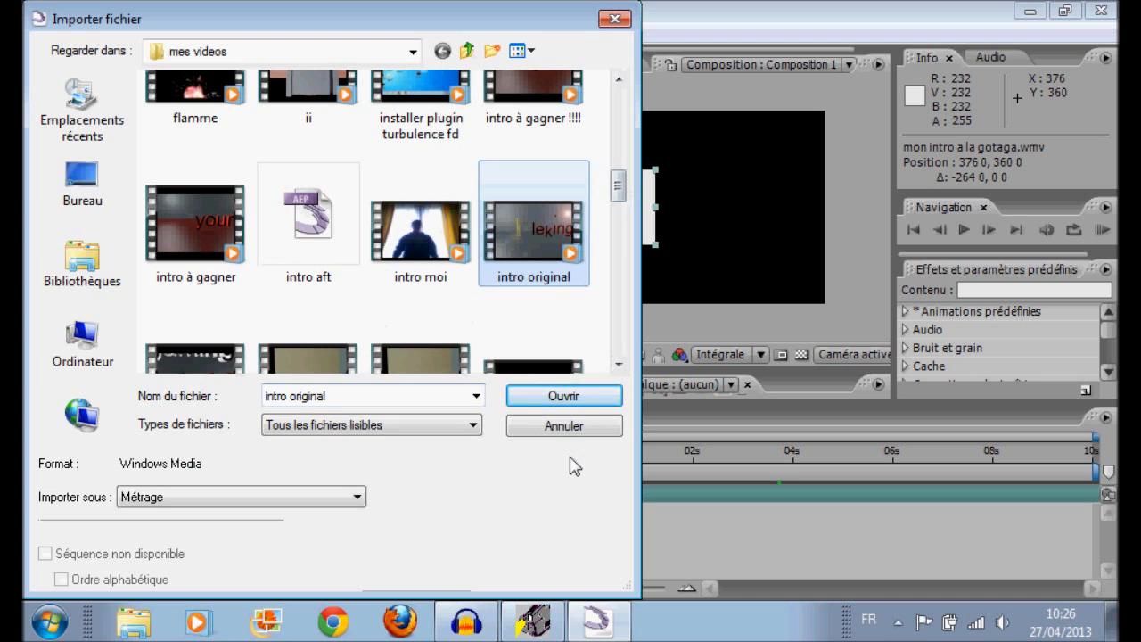
pyautogui.click(565, 398)
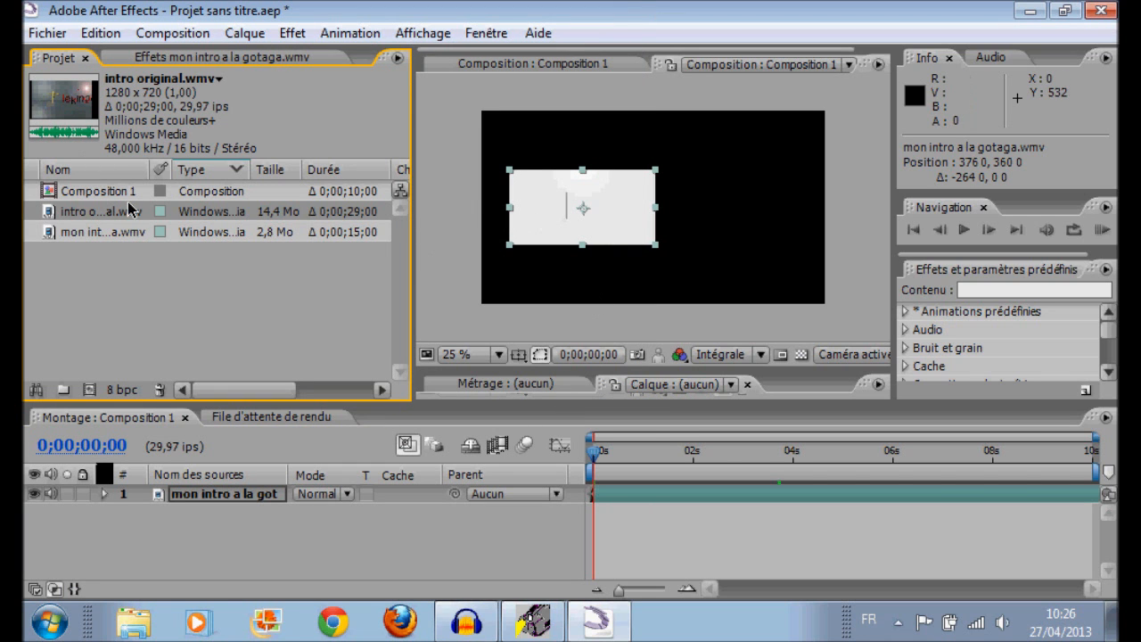
pyautogui.moveTo(102, 217); pyautogui.dragTo(154, 517)
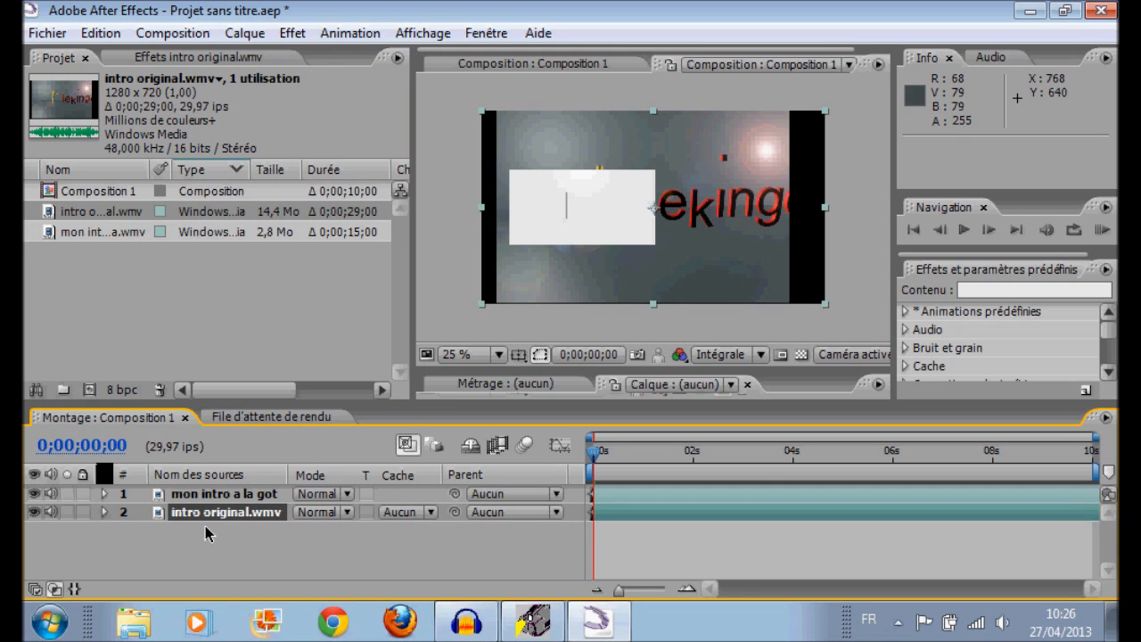
# - Scale the "intro original" layer down proportionally to about 40%
pyautogui.rightClick(792, 169)
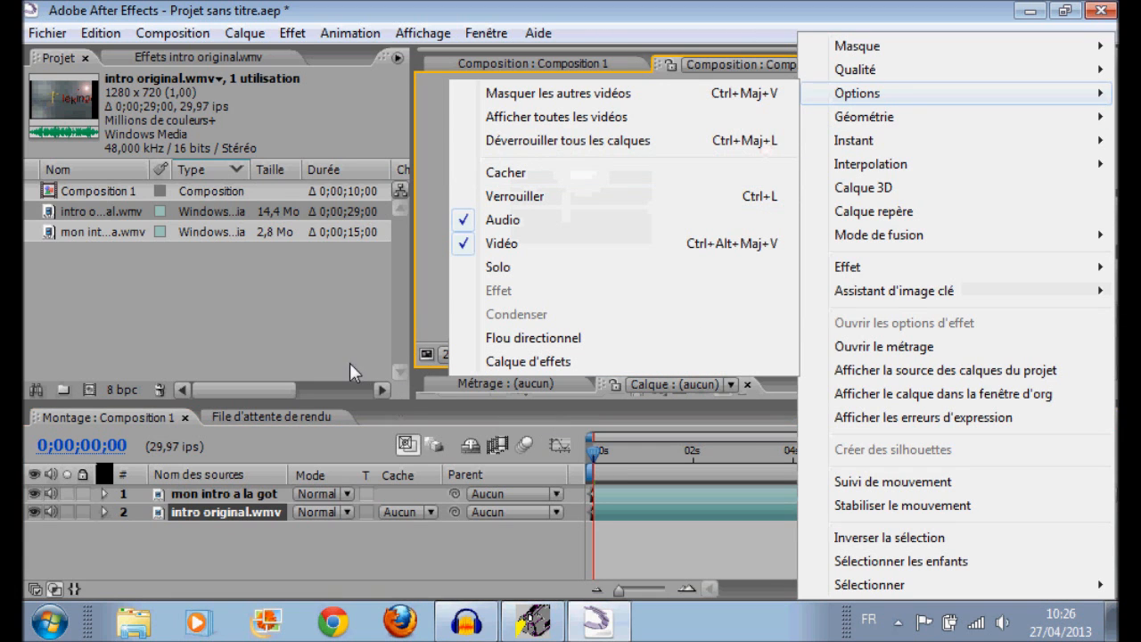
pyautogui.click(354, 364)
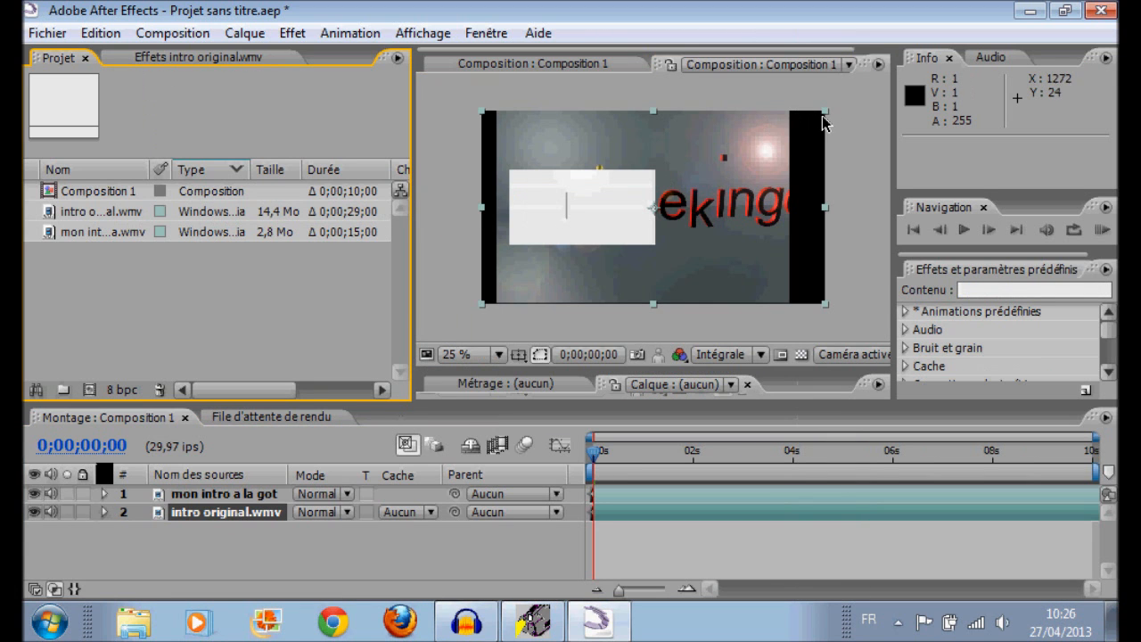
pyautogui.moveTo(828, 118); pyautogui.dragTo(765, 206)
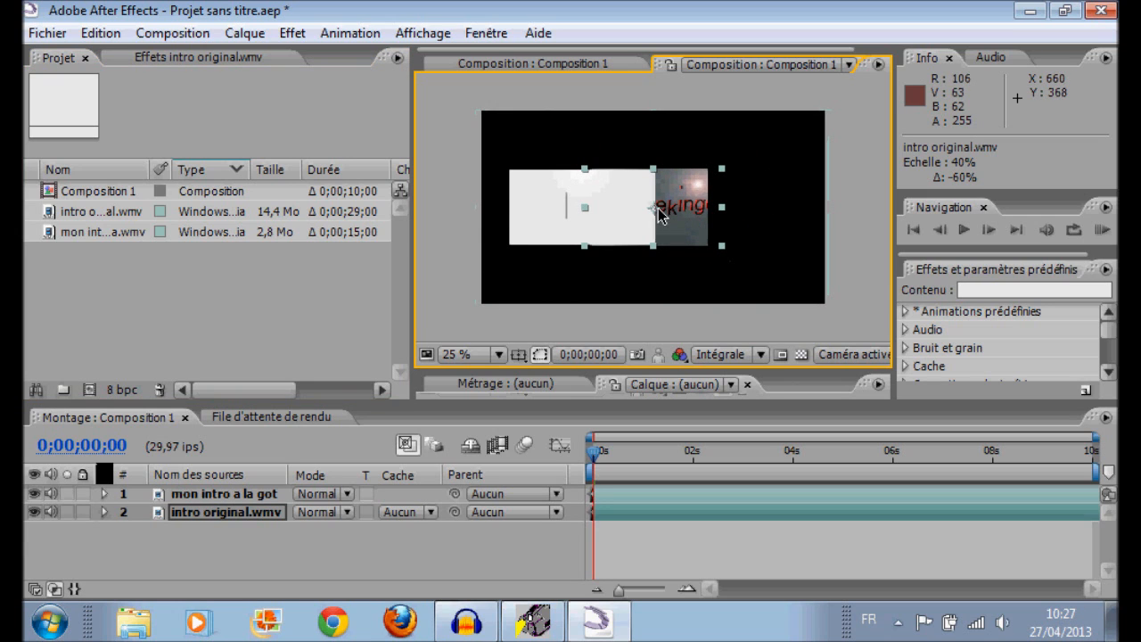
# - Move the "intro original" layer beside the other clip at about 968, 360 and widen it to about 48%, 40%
pyautogui.moveTo(661, 214); pyautogui.dragTo(824, 220)
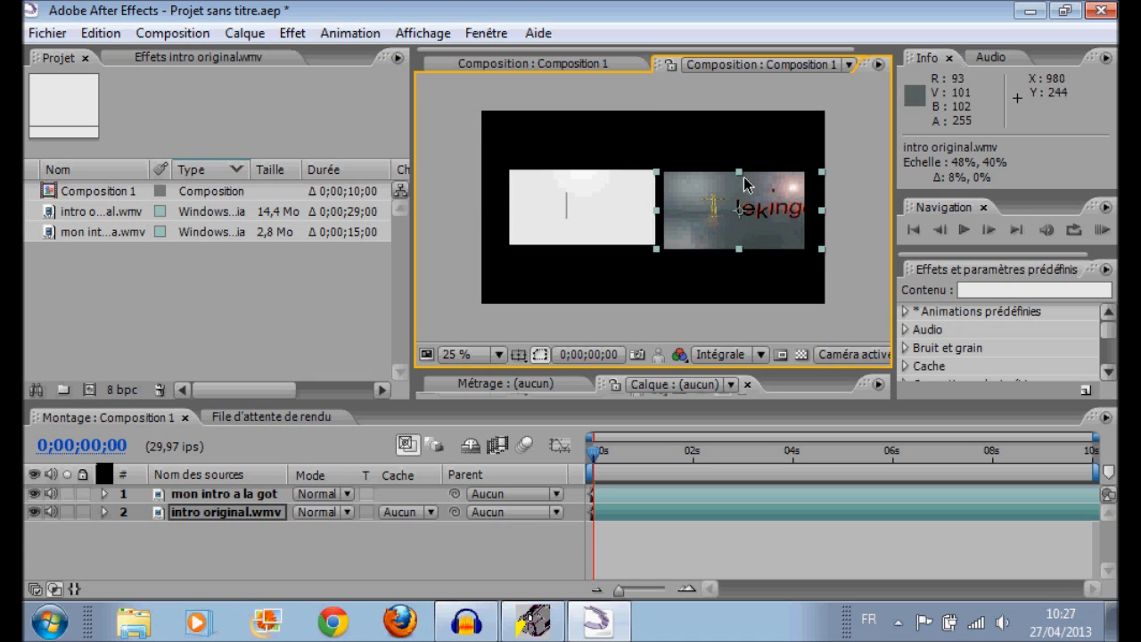
pyautogui.moveTo(743, 215); pyautogui.dragTo(745, 212)
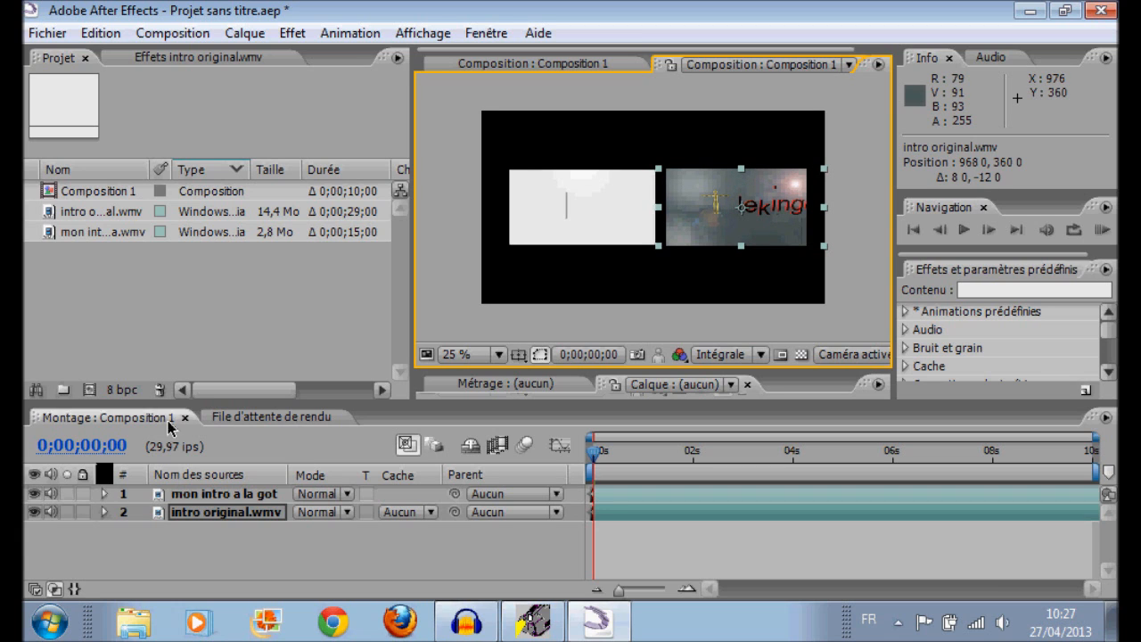
# - Even out the clip spacing by shifting "mon intro a la gotaga" further left and "intro original" to about 944, 360
pyautogui.click(638, 214)
pyautogui.moveTo(585, 212); pyautogui.dragTo(580, 212)
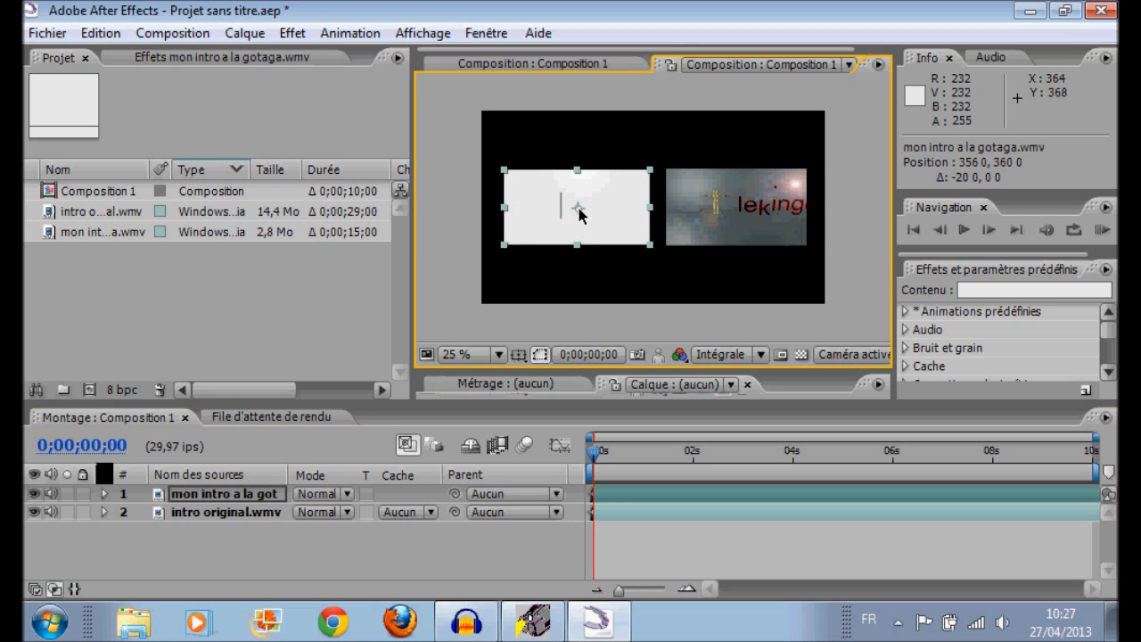
pyautogui.click(848, 270)
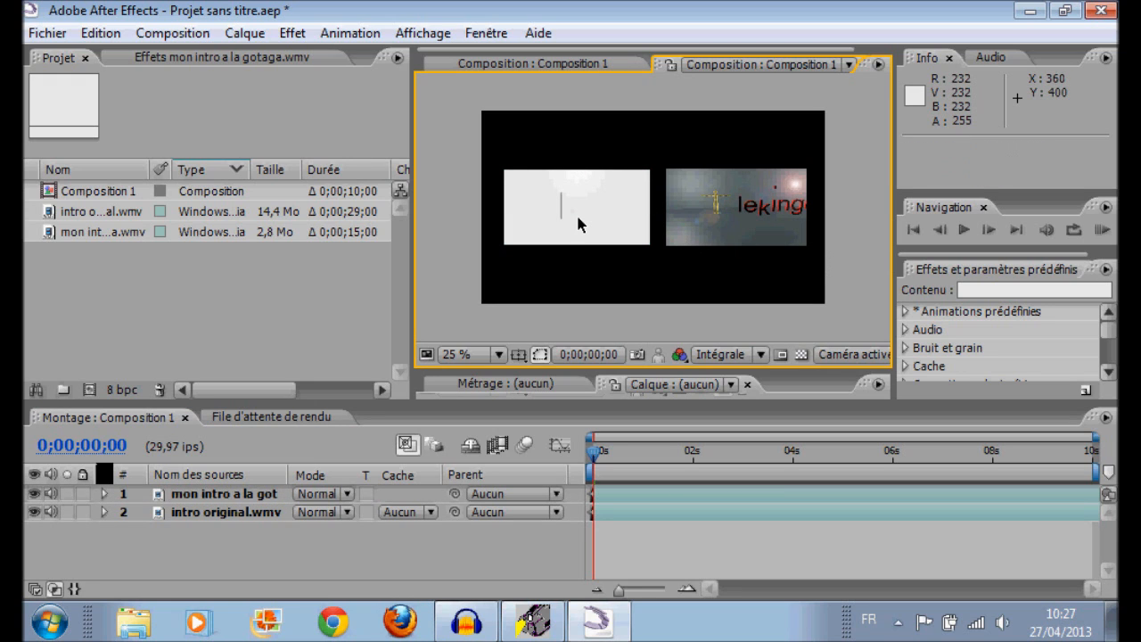
pyautogui.click(568, 211)
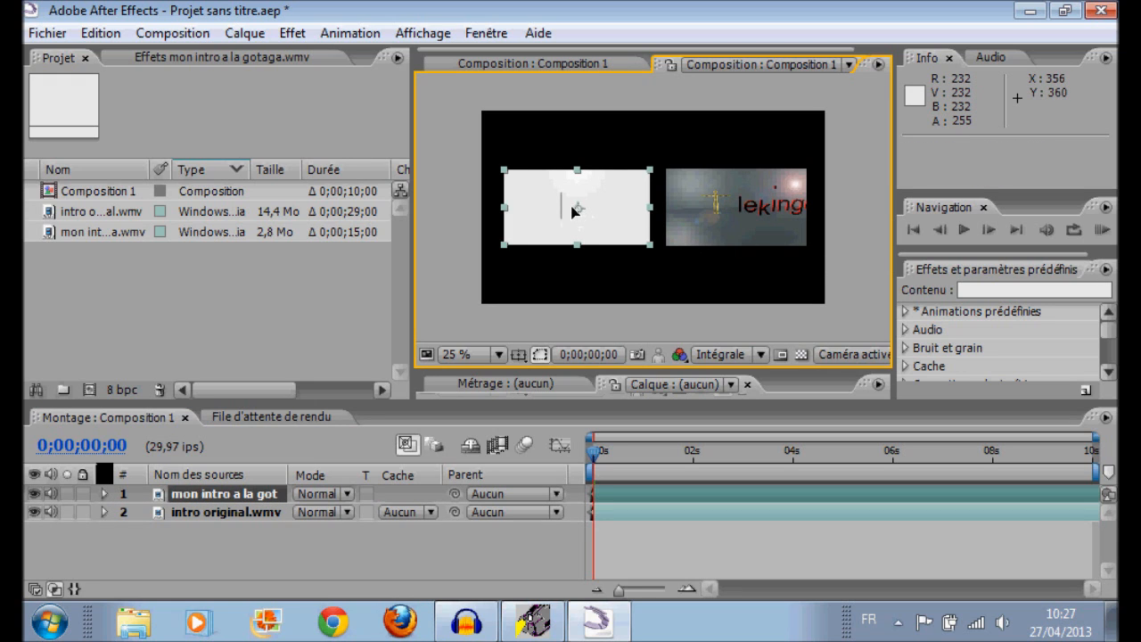
pyautogui.moveTo(576, 210); pyautogui.dragTo(571, 211)
pyautogui.moveTo(741, 215); pyautogui.dragTo(736, 221)
pyautogui.moveTo(737, 219); pyautogui.dragTo(737, 215)
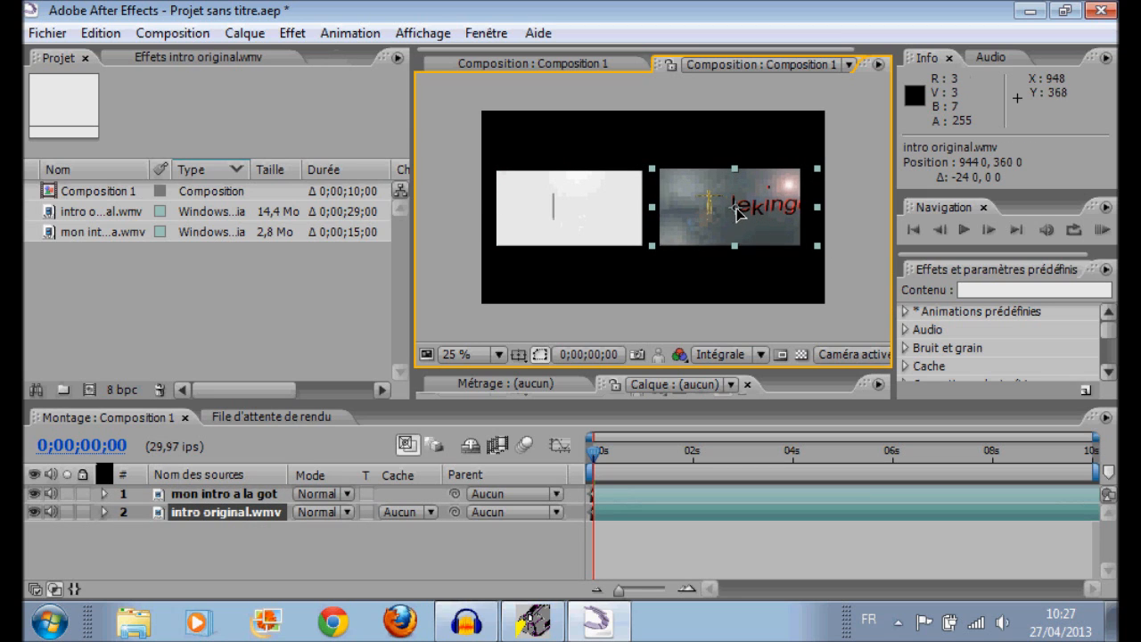
pyautogui.click(754, 323)
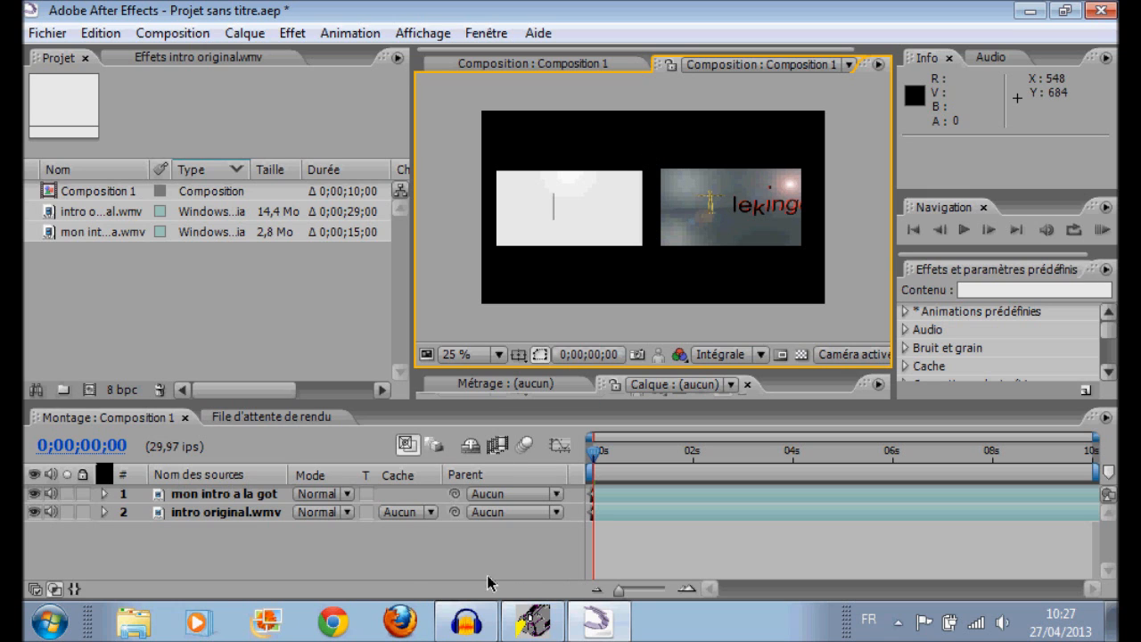
pyautogui.rightClick(402, 559)
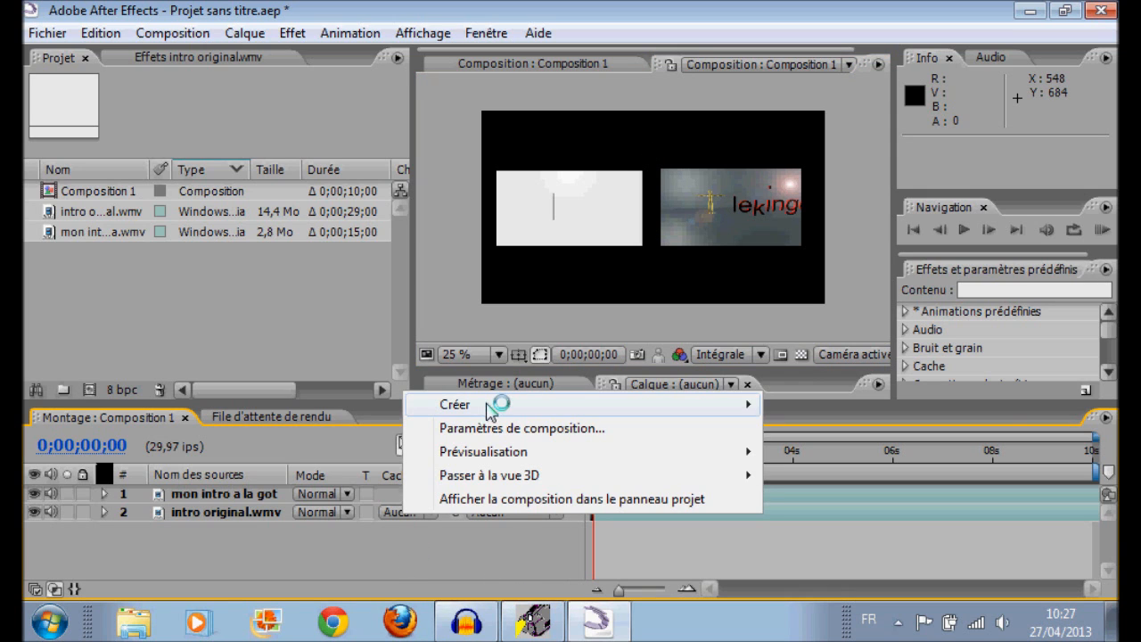
pyautogui.moveTo(491, 408)
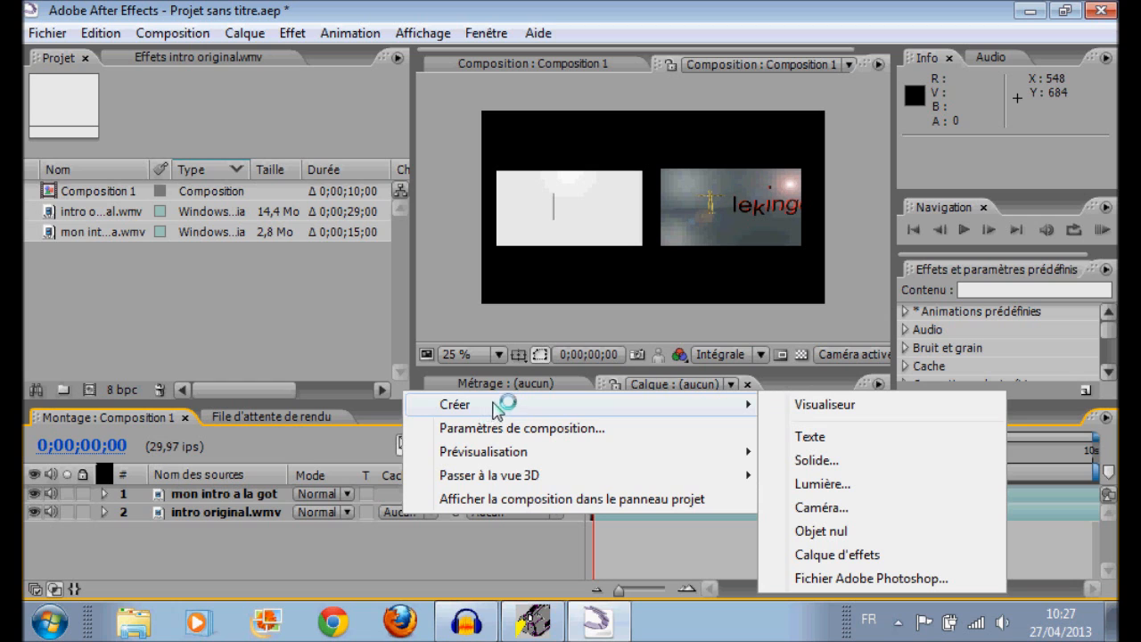
pyautogui.click(852, 473)
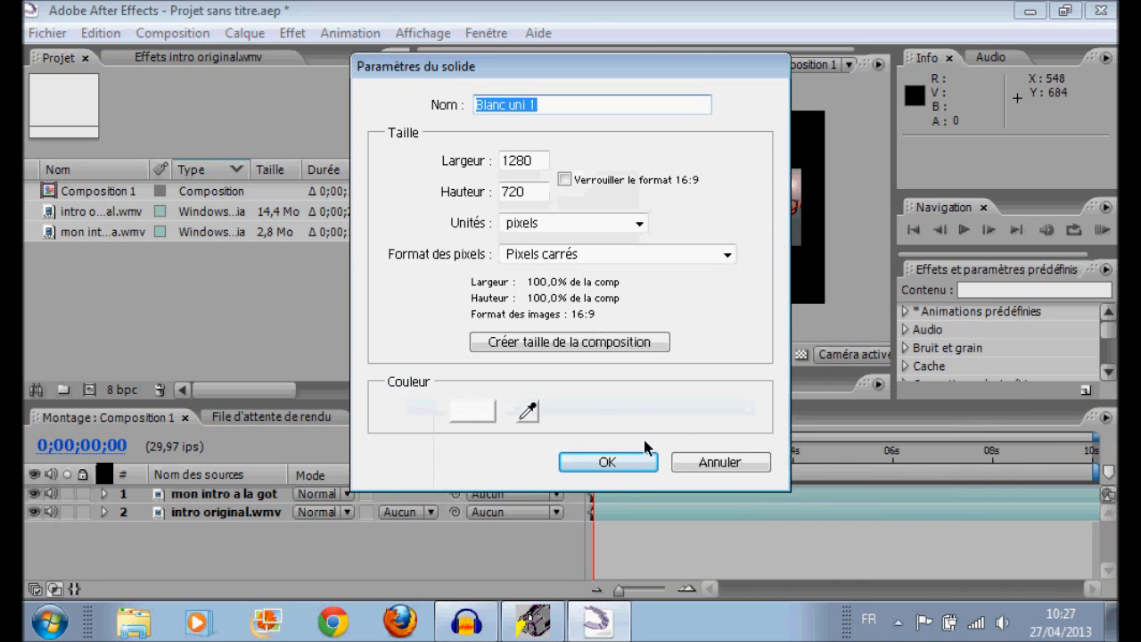
pyautogui.click(475, 412)
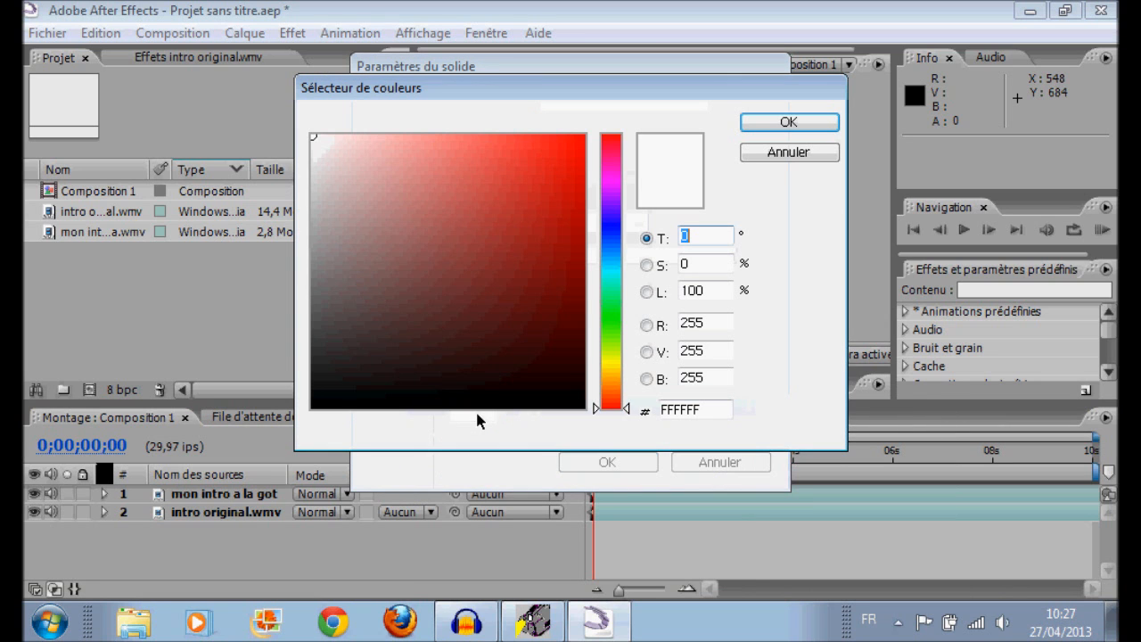
pyautogui.moveTo(460, 268); pyautogui.dragTo(31, 473)
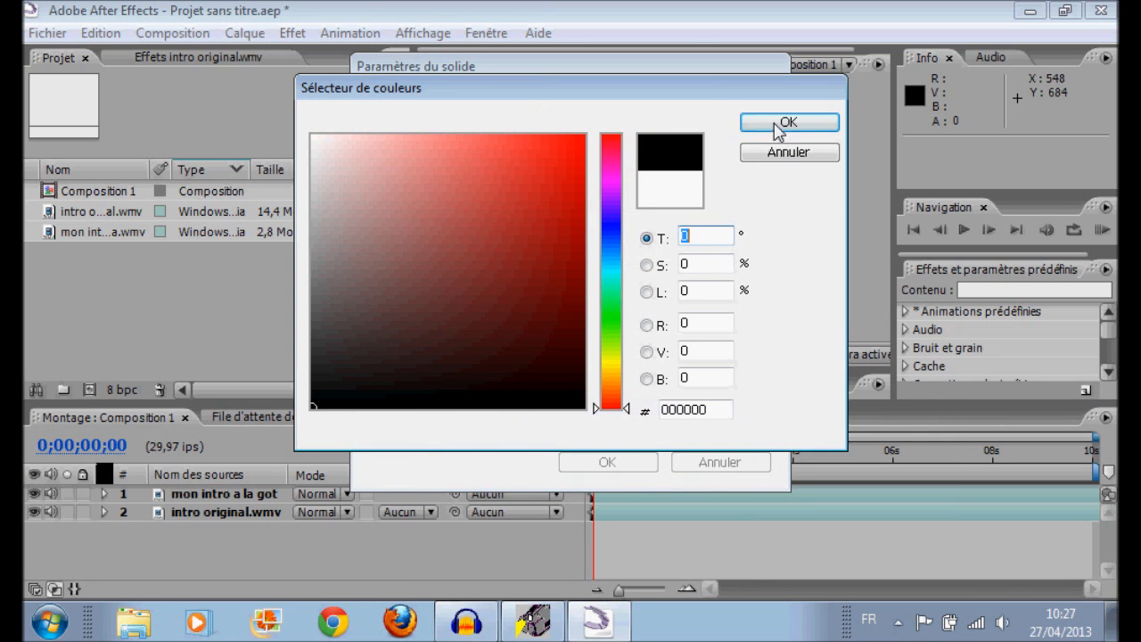
pyautogui.click(748, 132)
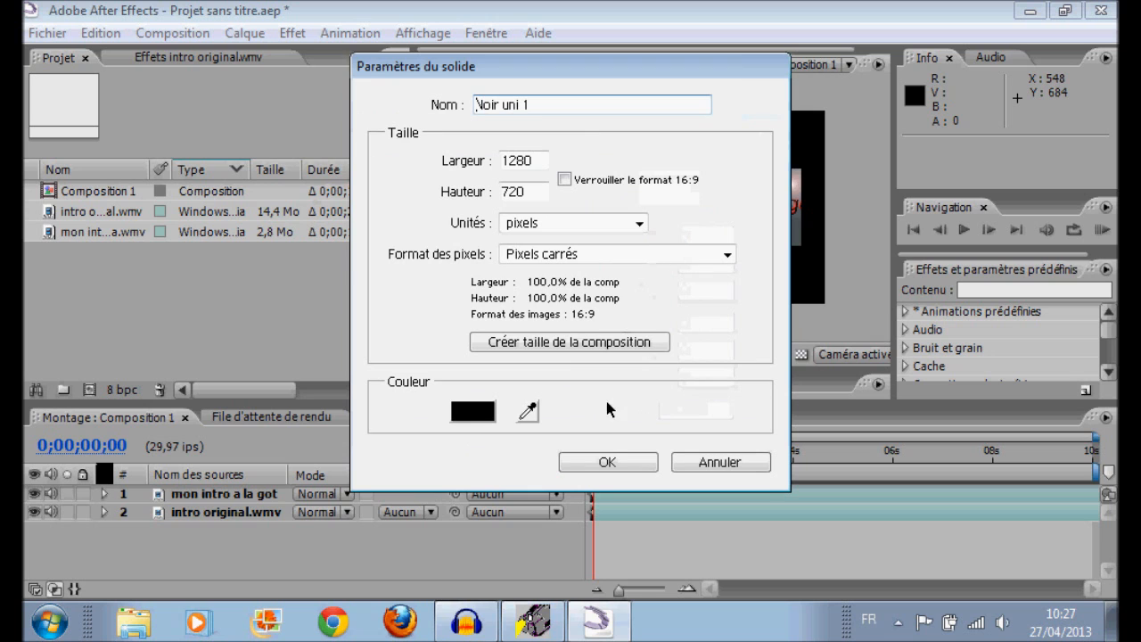
pyautogui.click(606, 463)
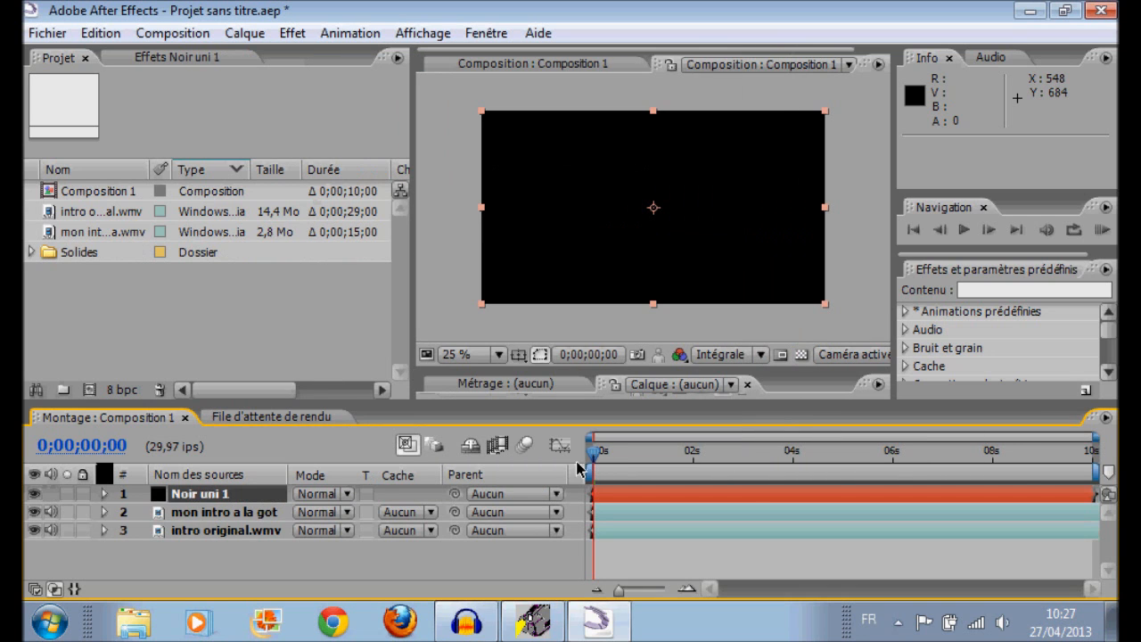
pyautogui.moveTo(230, 501); pyautogui.dragTo(229, 540)
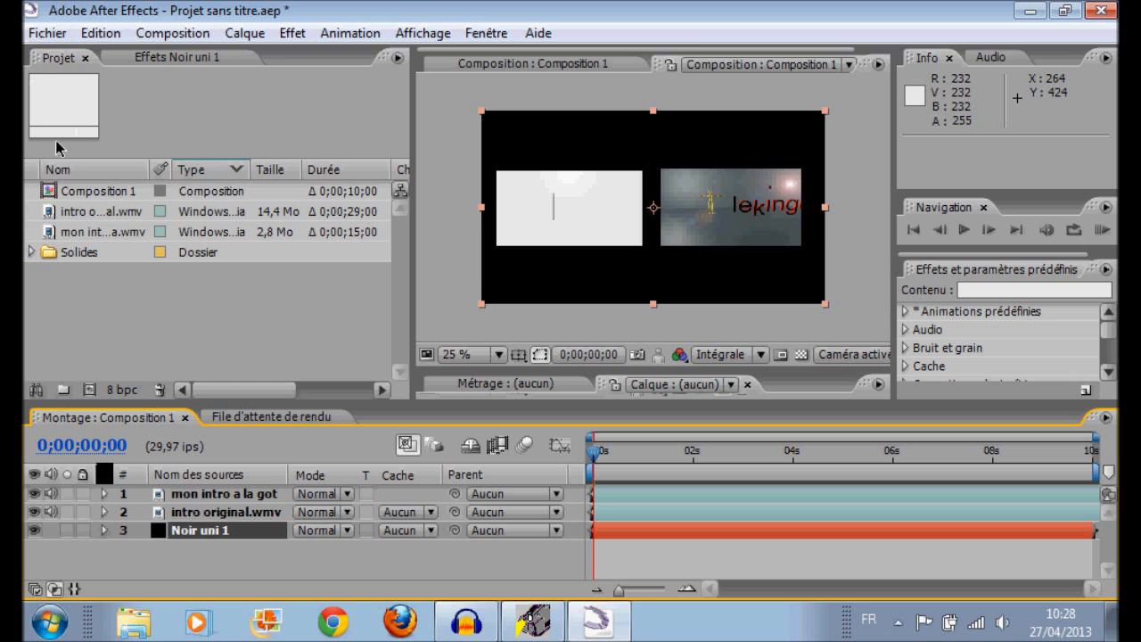
# - Apply the Texte de base effect to the black solid with the centred Arial text "Mes deux dernières vidéos"
pyautogui.rightClick(231, 532)
pyautogui.moveTo(436, 295)
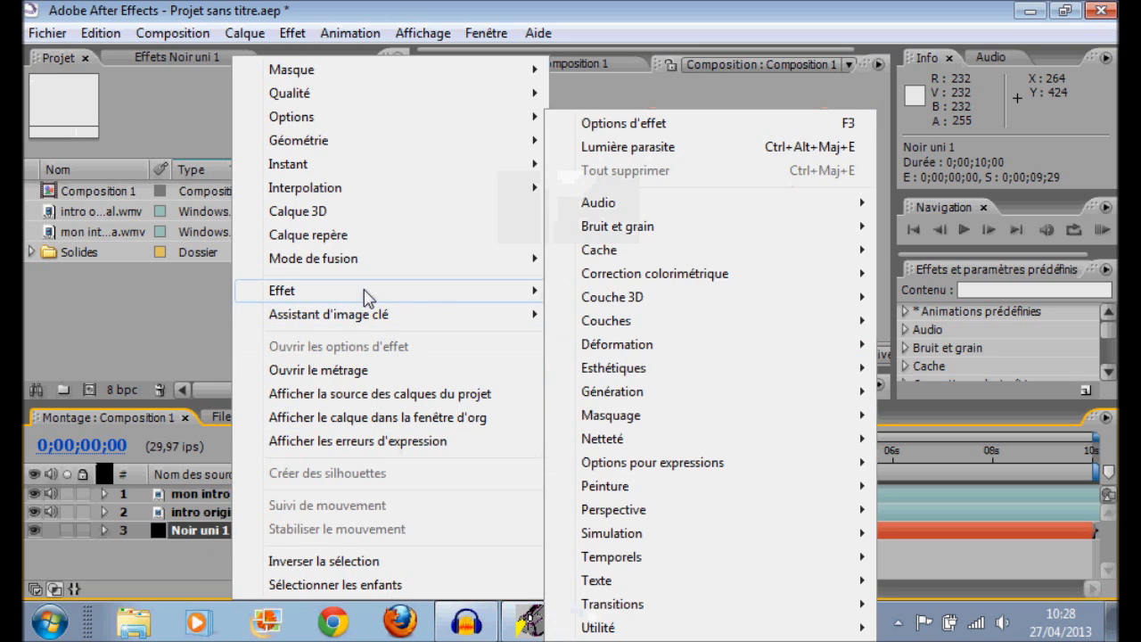
pyautogui.moveTo(626, 584)
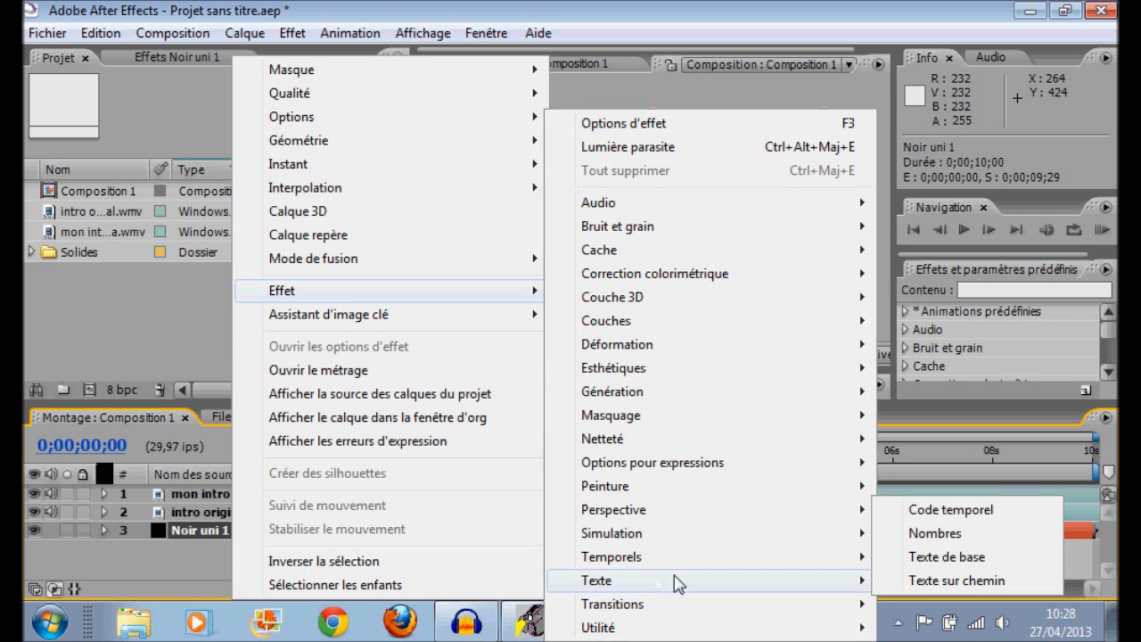
pyautogui.click(939, 566)
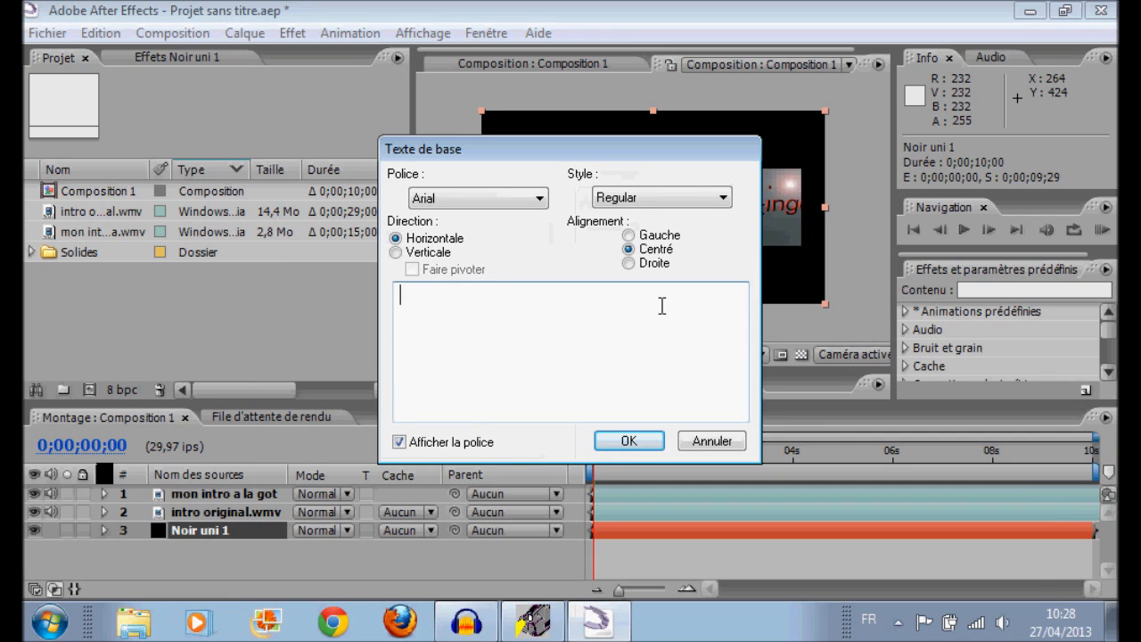
pyautogui.write('Mes deux dernières vid')
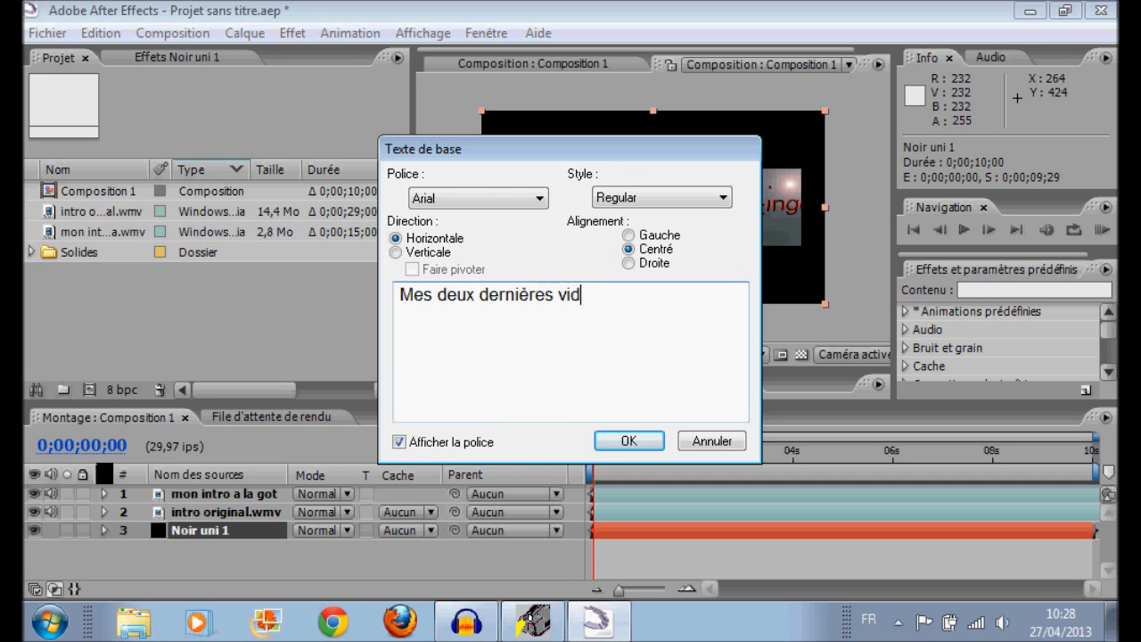
pyautogui.write('éo')
pyautogui.write('s')
pyautogui.click(628, 442)
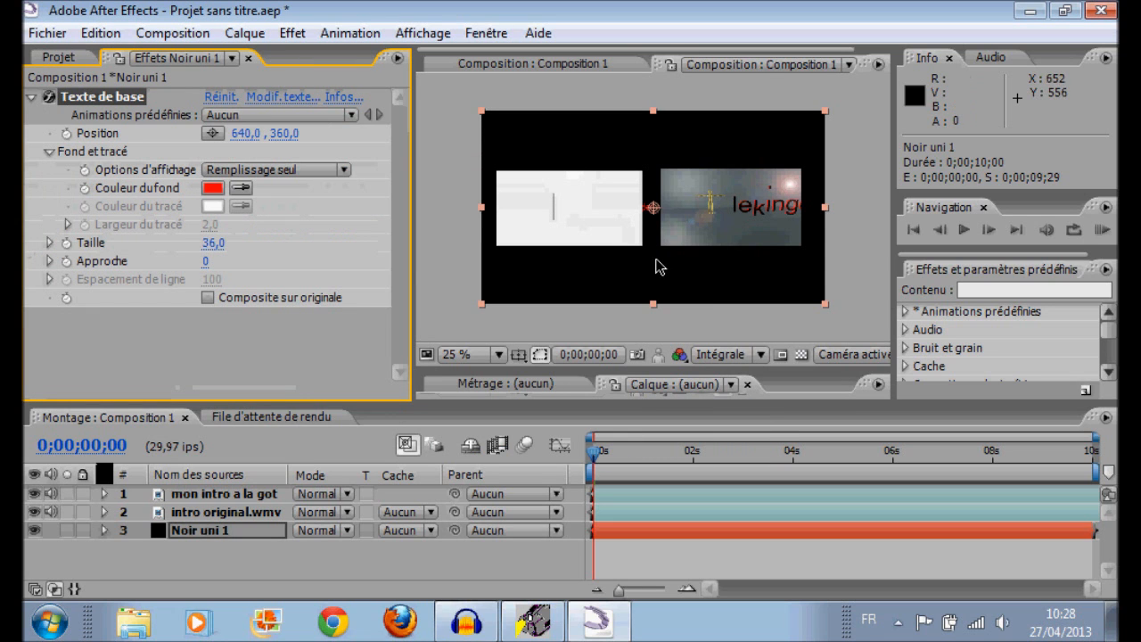
# - Move the title text above the two clips to about 656, 120 and set its size to 45
pyautogui.moveTo(653, 207); pyautogui.dragTo(658, 143)
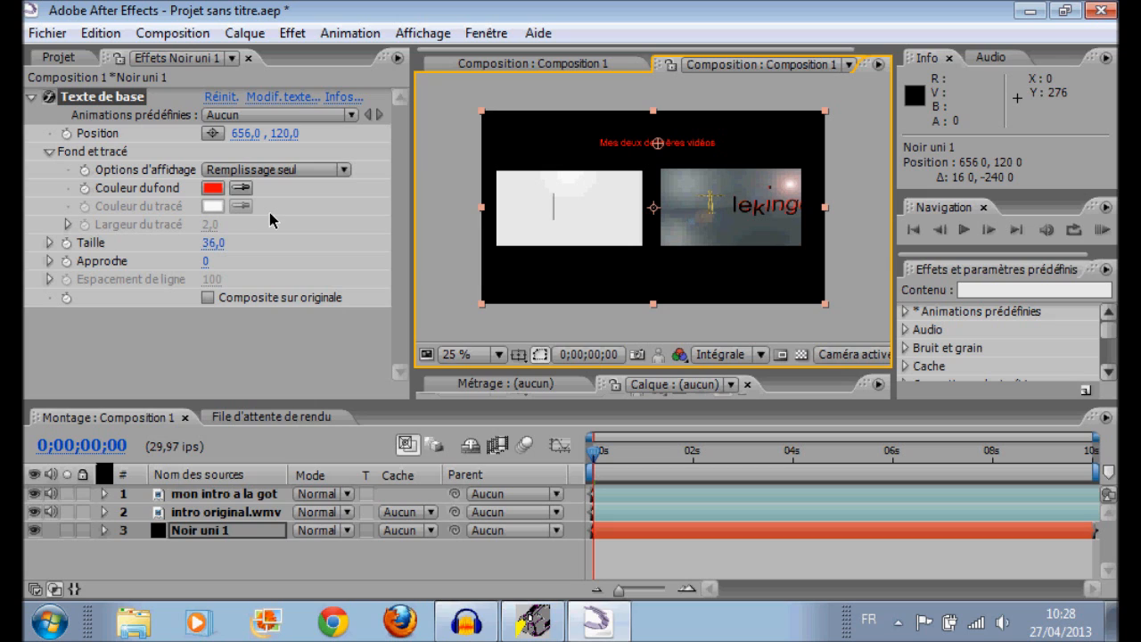
pyautogui.click(214, 243)
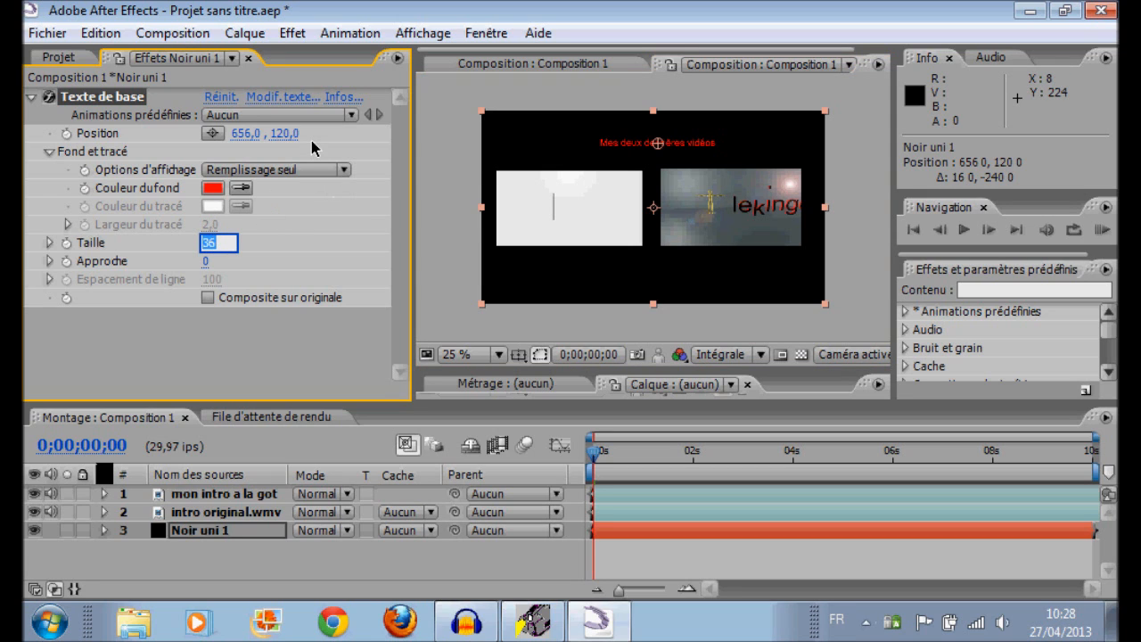
pyautogui.write('45')
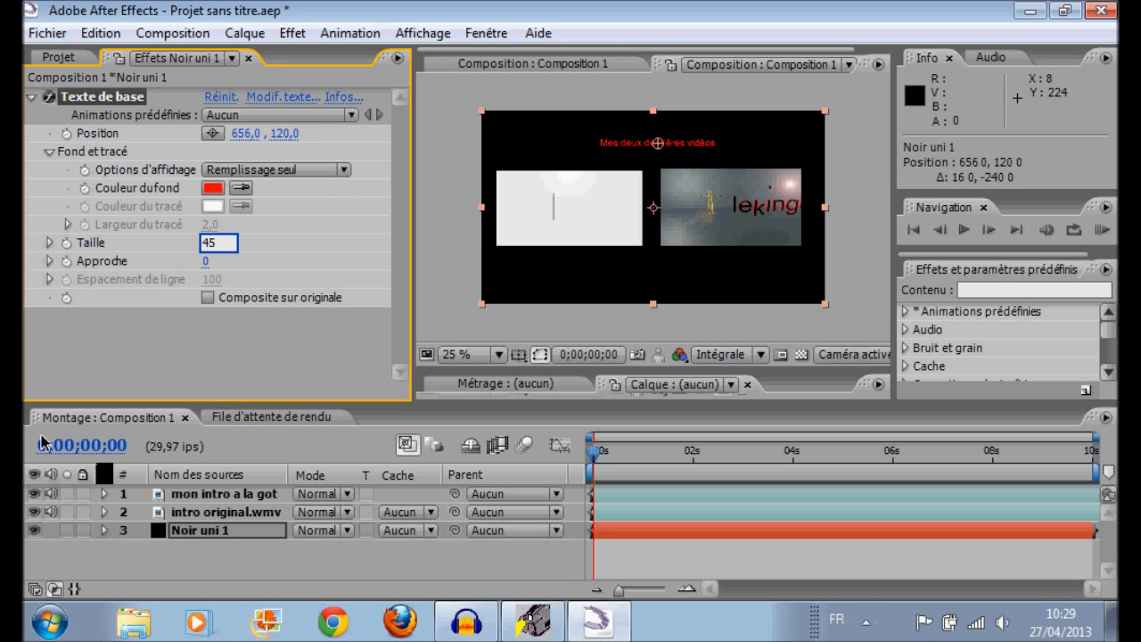
pyautogui.click(265, 339)
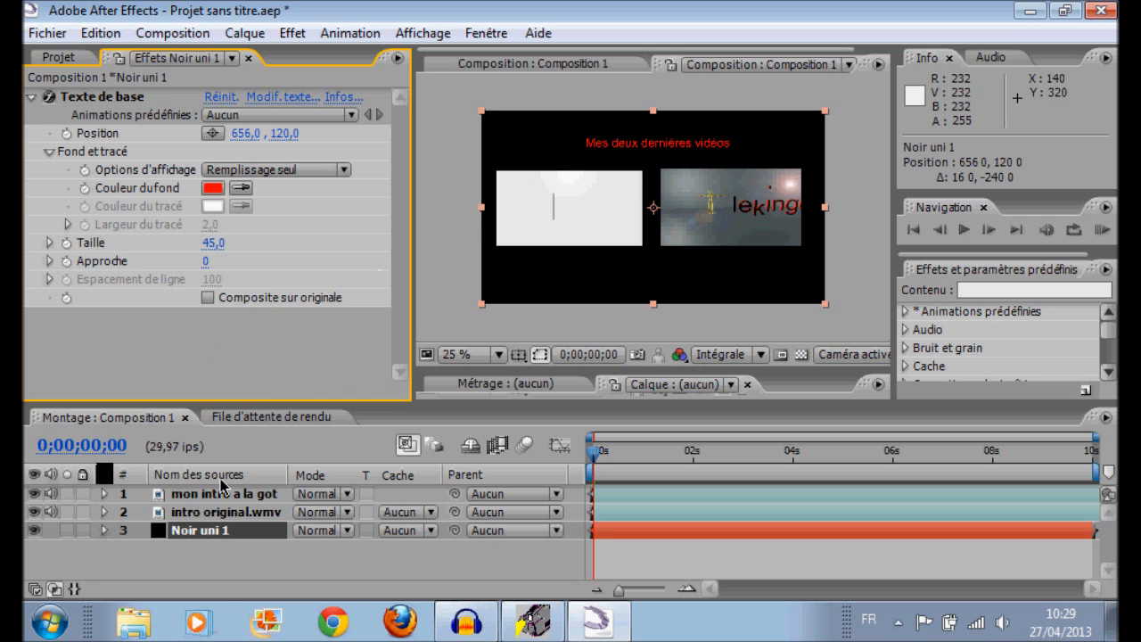
# - Create a second black 1280 × 720 solid and place it beneath all the other layers
pyautogui.rightClick(204, 571)
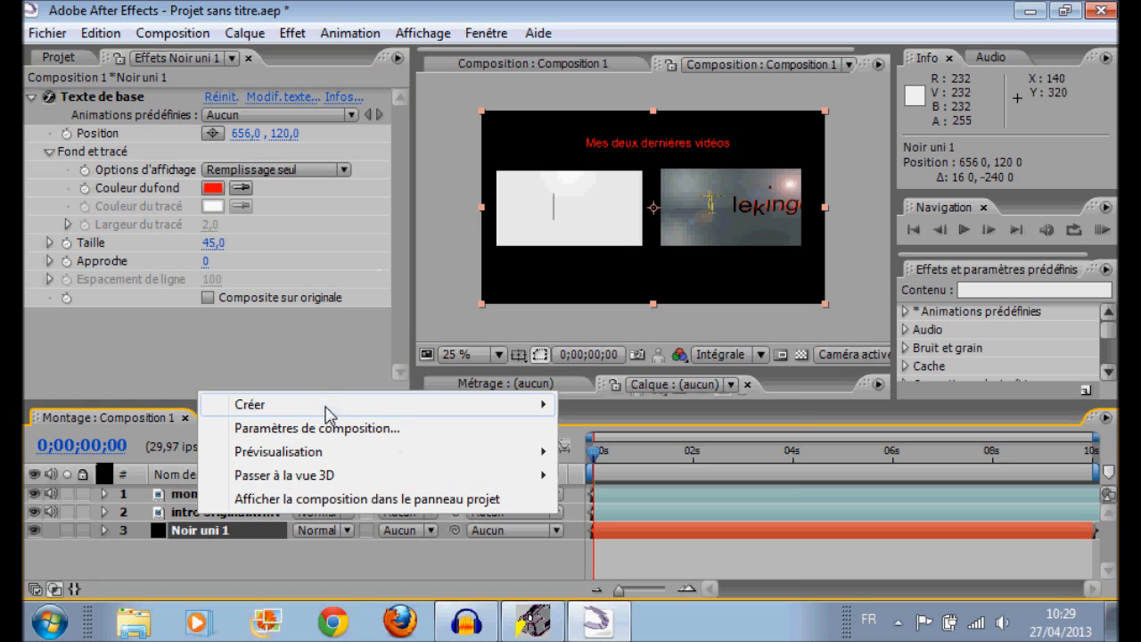
pyautogui.moveTo(327, 414)
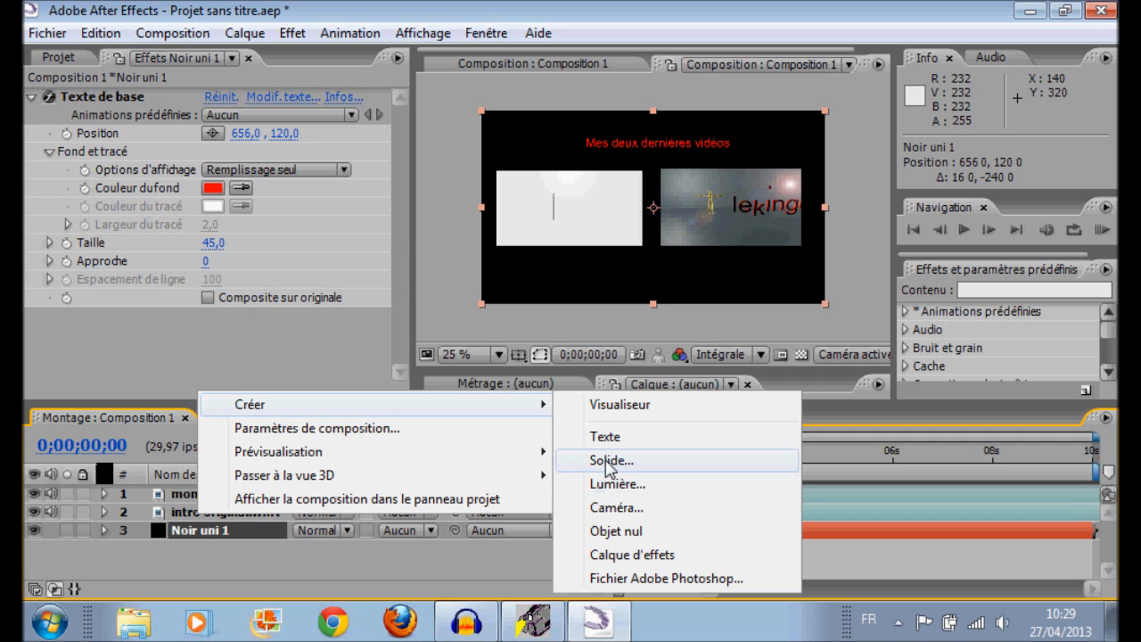
pyautogui.press('Return')
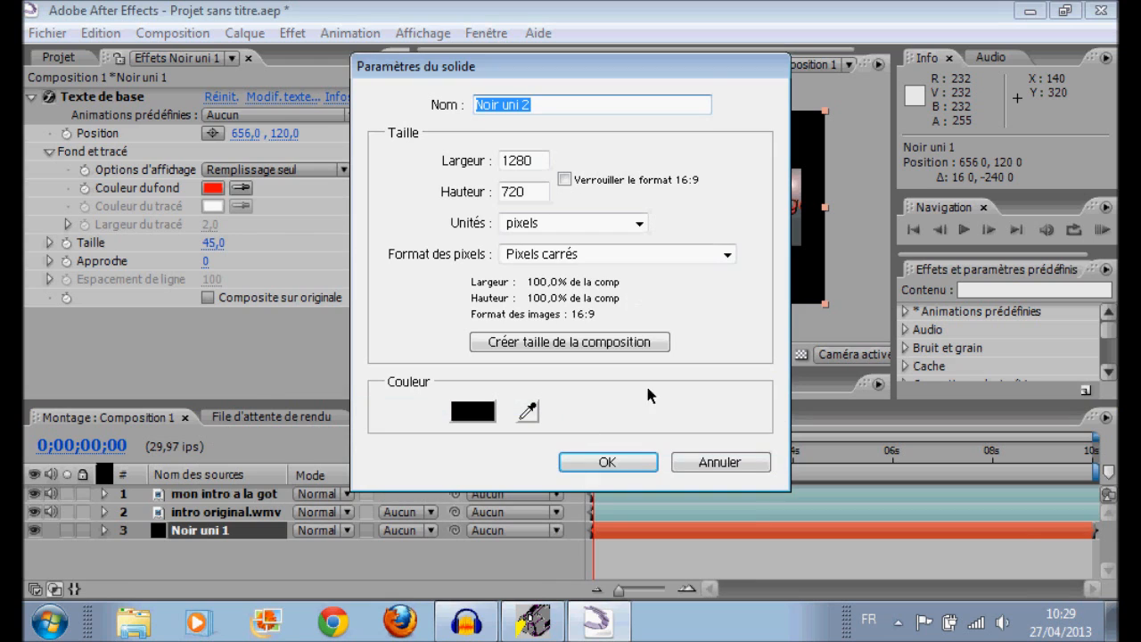
pyautogui.click(639, 464)
pyautogui.moveTo(229, 496); pyautogui.dragTo(228, 551)
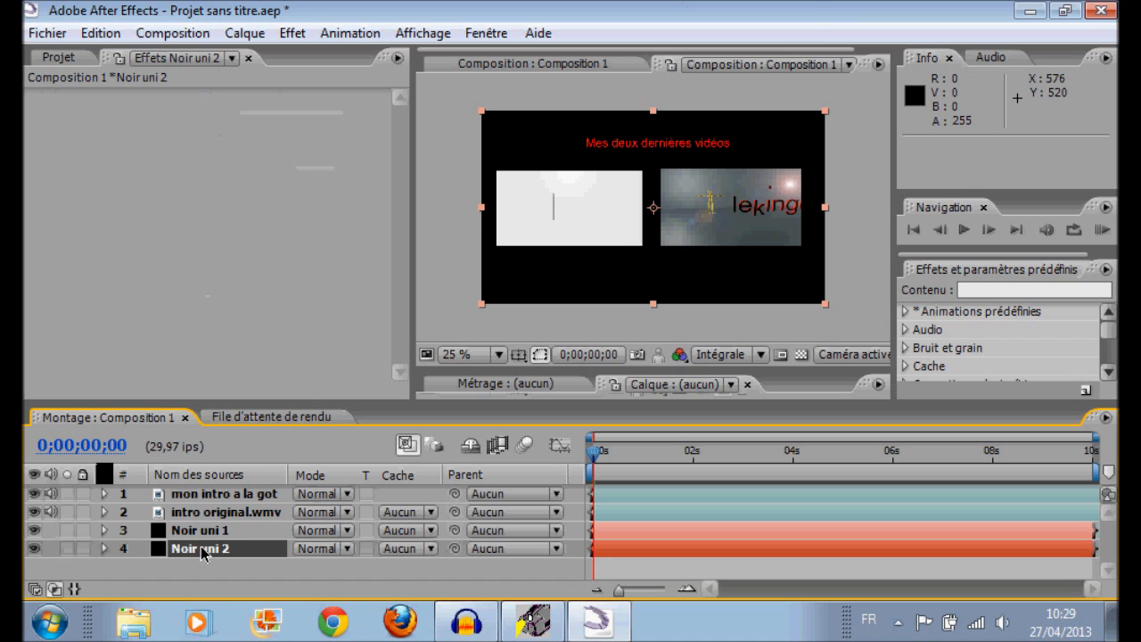
# - Move the "Mes deux dernières vidéos" text higher in the frame to about 644, 72
pyautogui.click(190, 532)
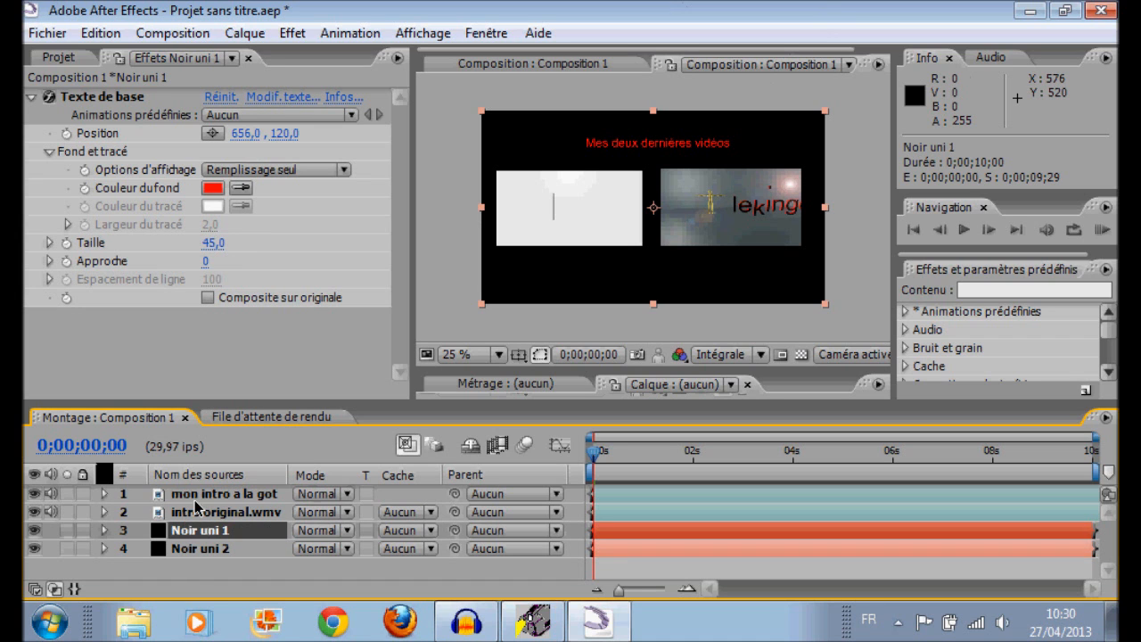
pyautogui.click(106, 97)
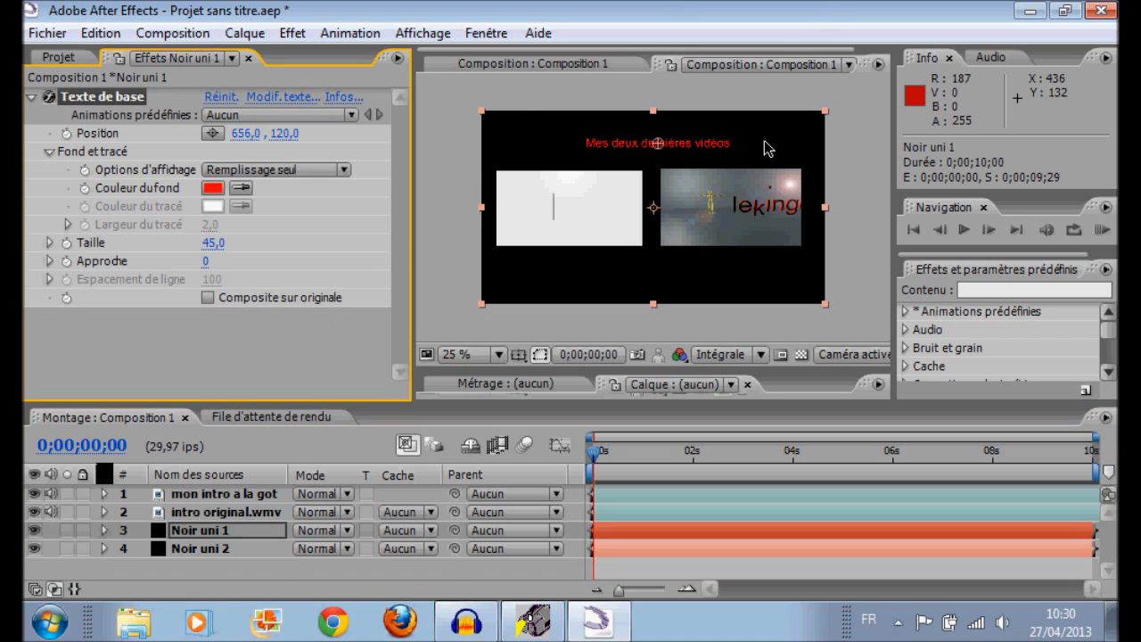
pyautogui.moveTo(662, 136)
pyautogui.mouseDown()
pyautogui.moveTo(658, 120)
pyautogui.moveTo(658, 133)
pyautogui.mouseUp()
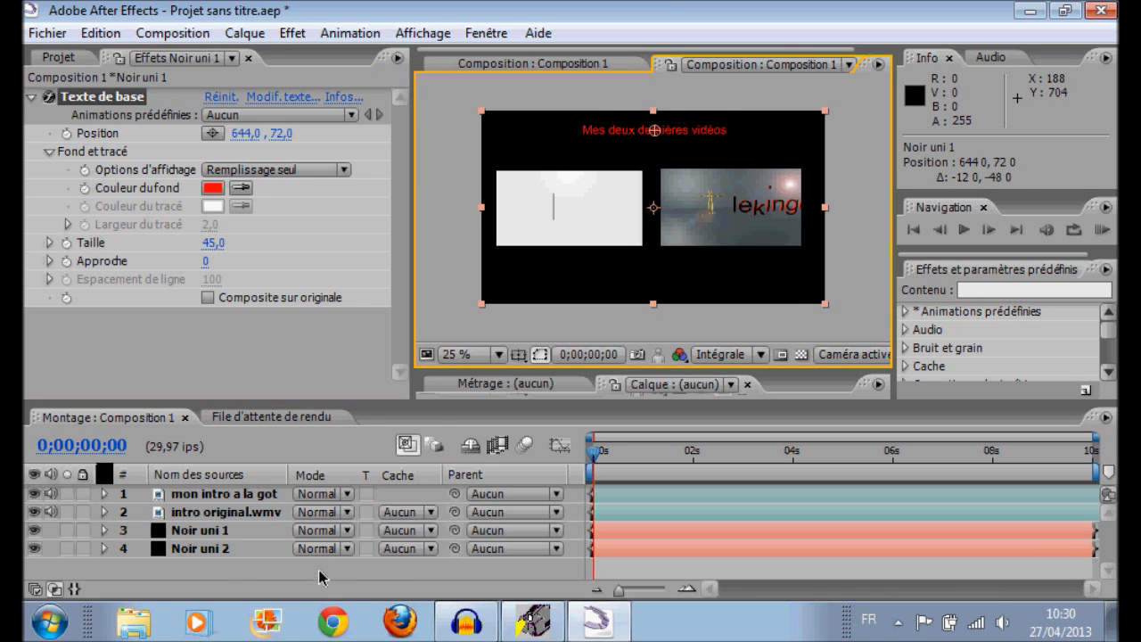
# - Apply the Texte de base effect to the Noir uni 2 solid with the centred Arial text "mon intro gotaga"
pyautogui.click(223, 549)
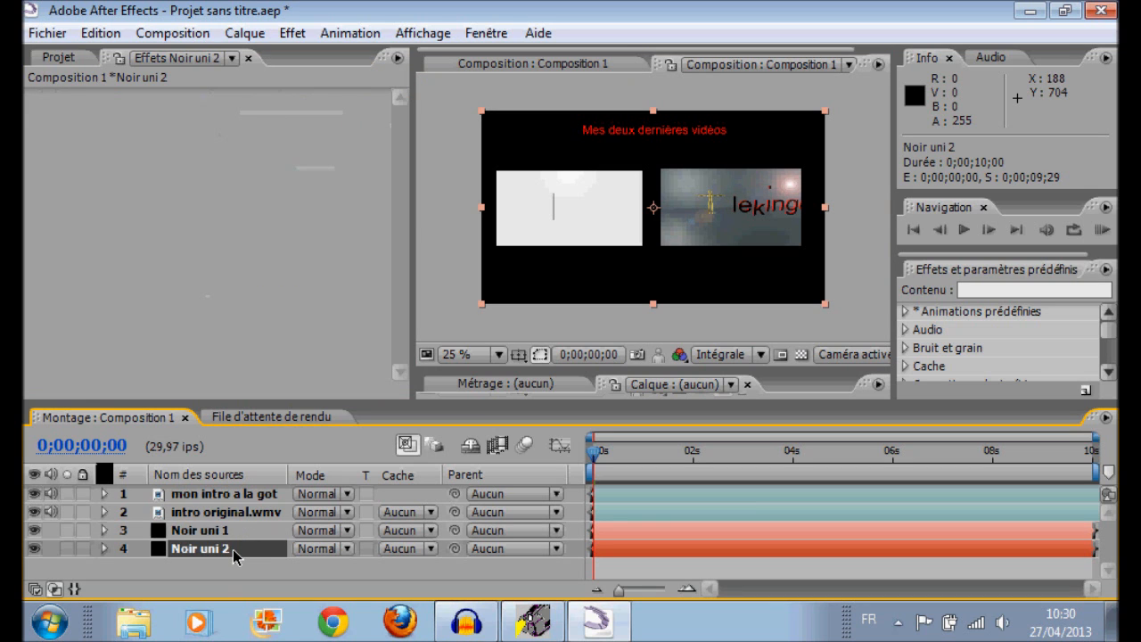
pyautogui.rightClick(232, 549)
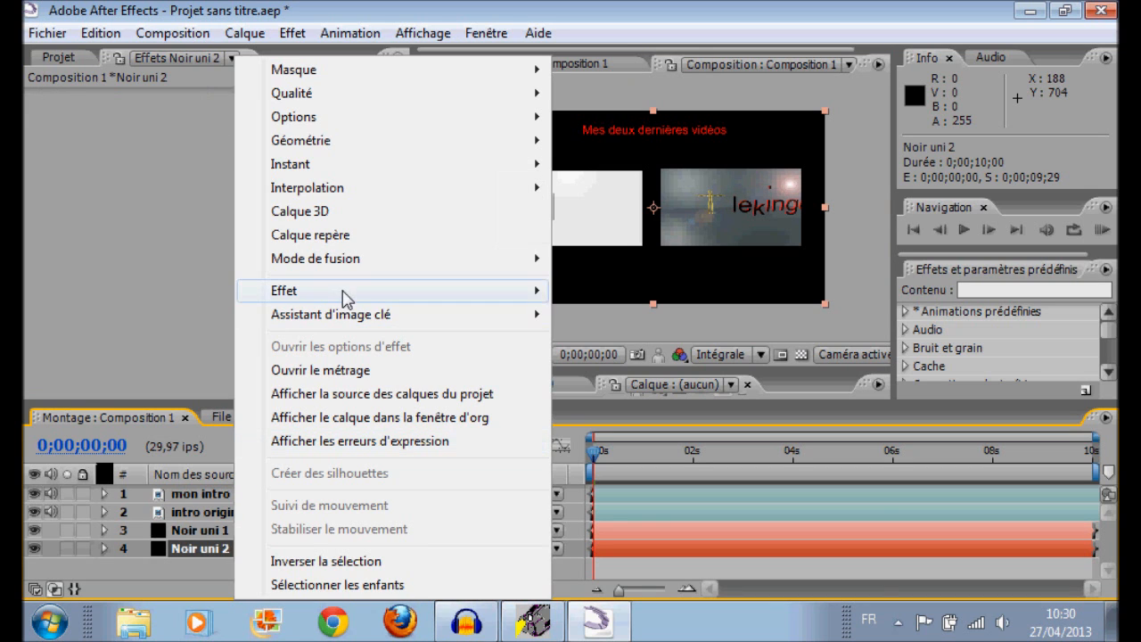
pyautogui.moveTo(342, 291)
pyautogui.moveTo(612, 580)
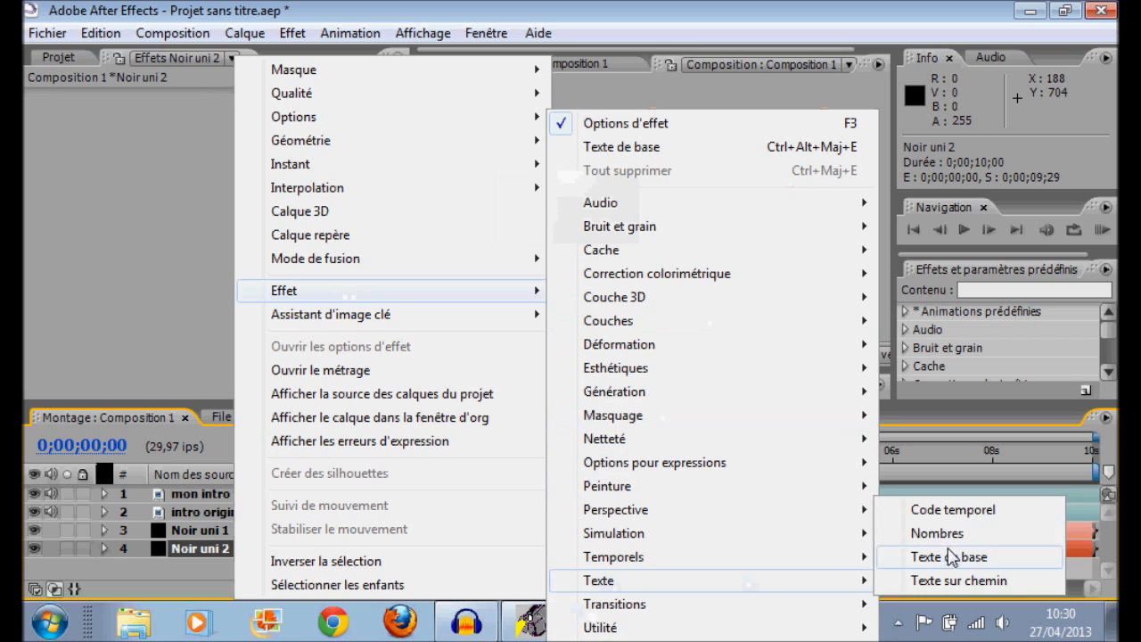
pyautogui.click(945, 554)
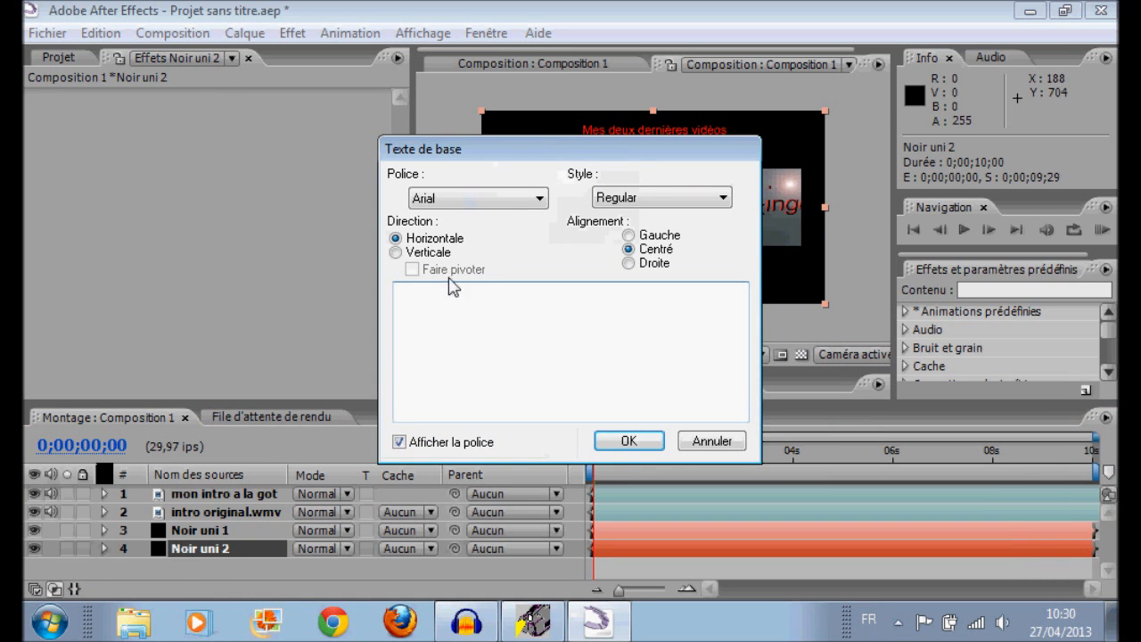
pyautogui.write('intro got')
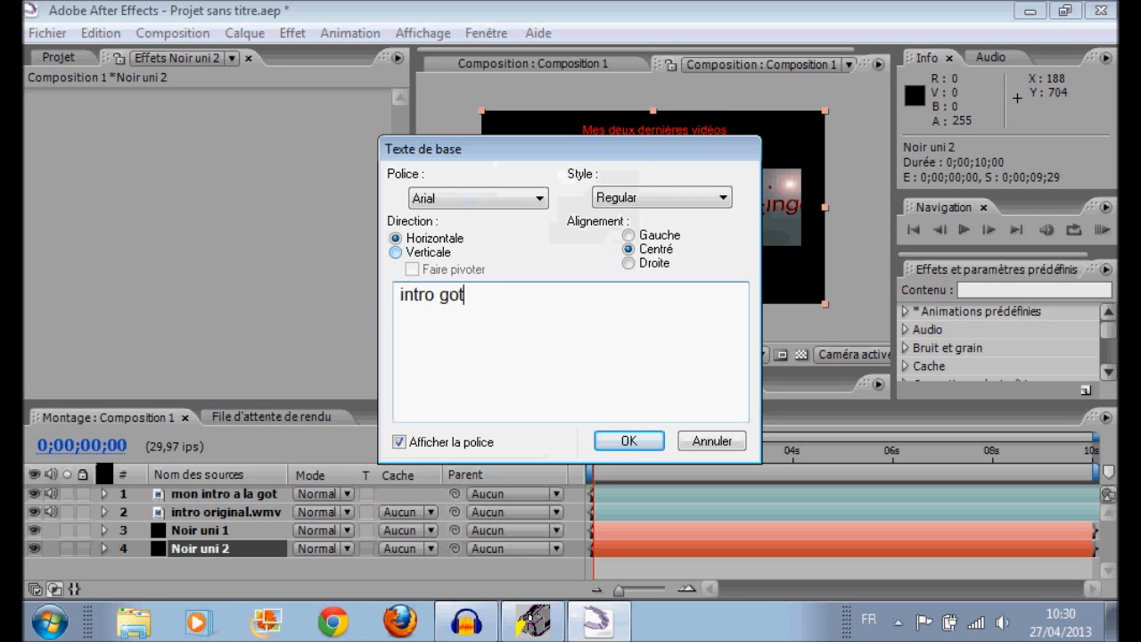
pyautogui.press('BackSpace')
pyautogui.press('BackSpace')
pyautogui.press('BackSpace')
pyautogui.press('BackSpace')
pyautogui.press('BackSpace')
pyautogui.press('BackSpace')
pyautogui.press('BackSpace')
pyautogui.press('BackSpace')
pyautogui.write('mon in')
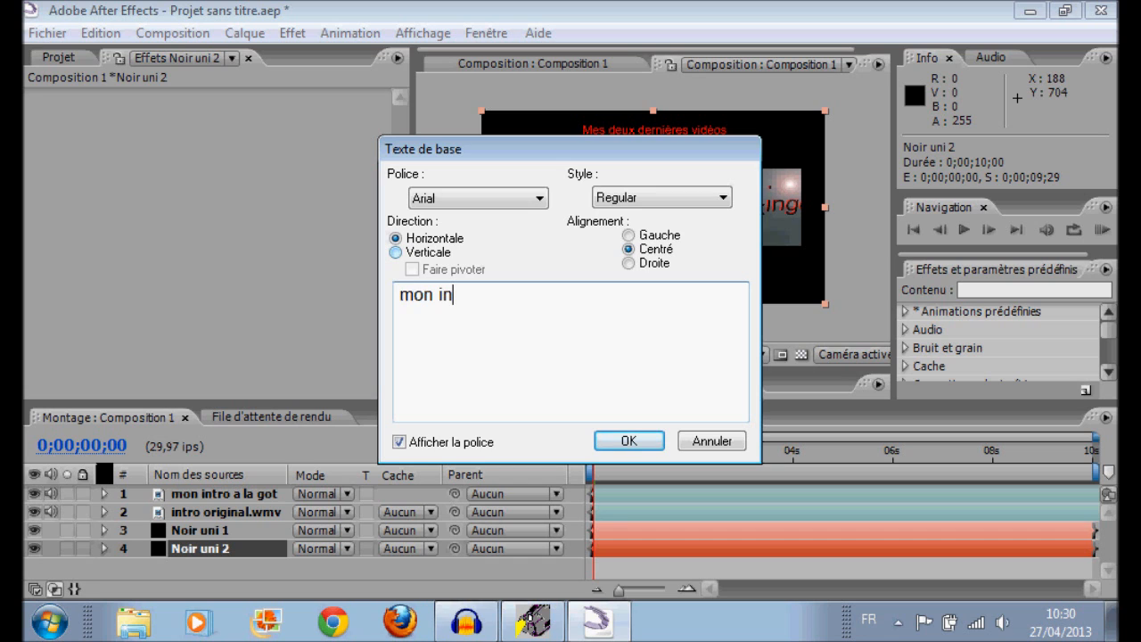
pyautogui.write('tro gotaga')
pyautogui.click(635, 436)
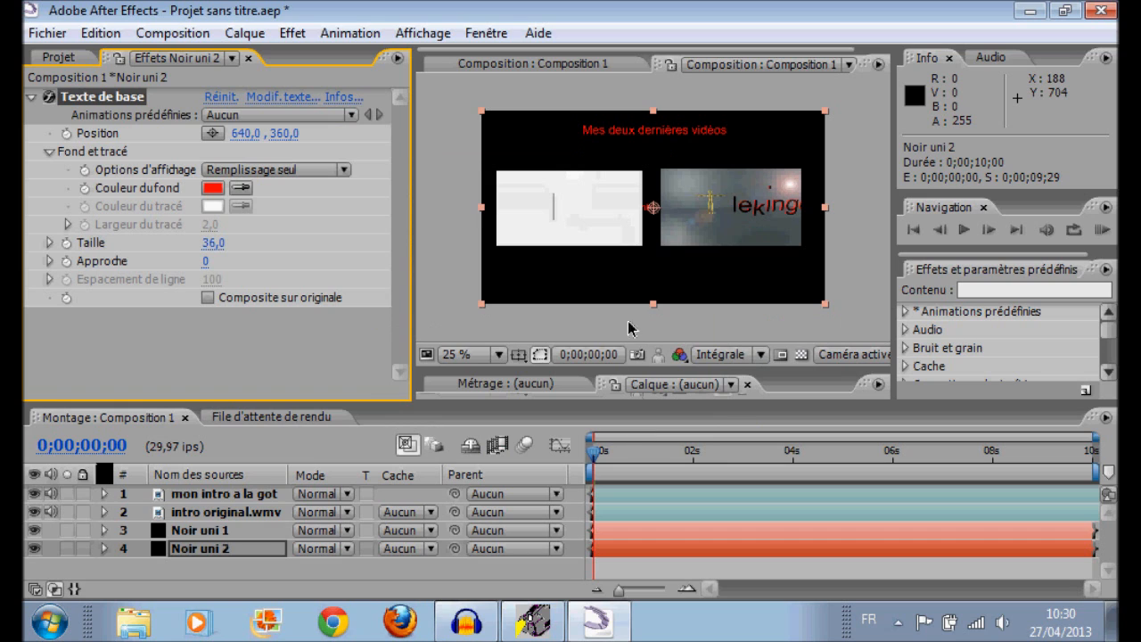
# - Move the "mon intro gotaga" text above the left clip to about 312, 176 and change its fill colour to bright yellow
pyautogui.moveTo(654, 207); pyautogui.dragTo(564, 161)
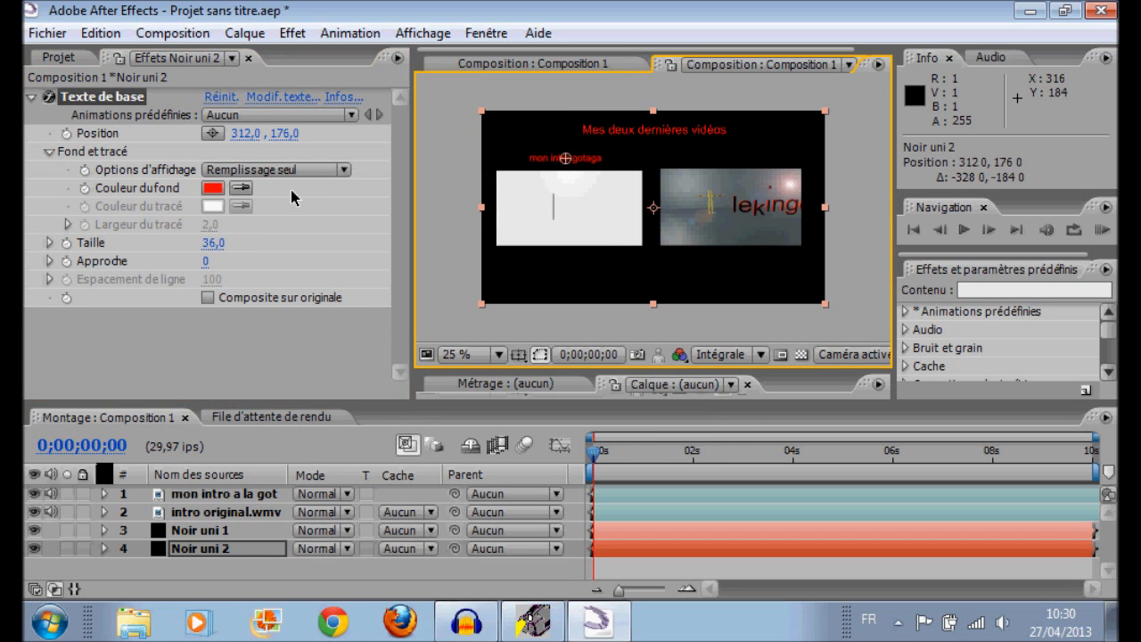
pyautogui.click(215, 188)
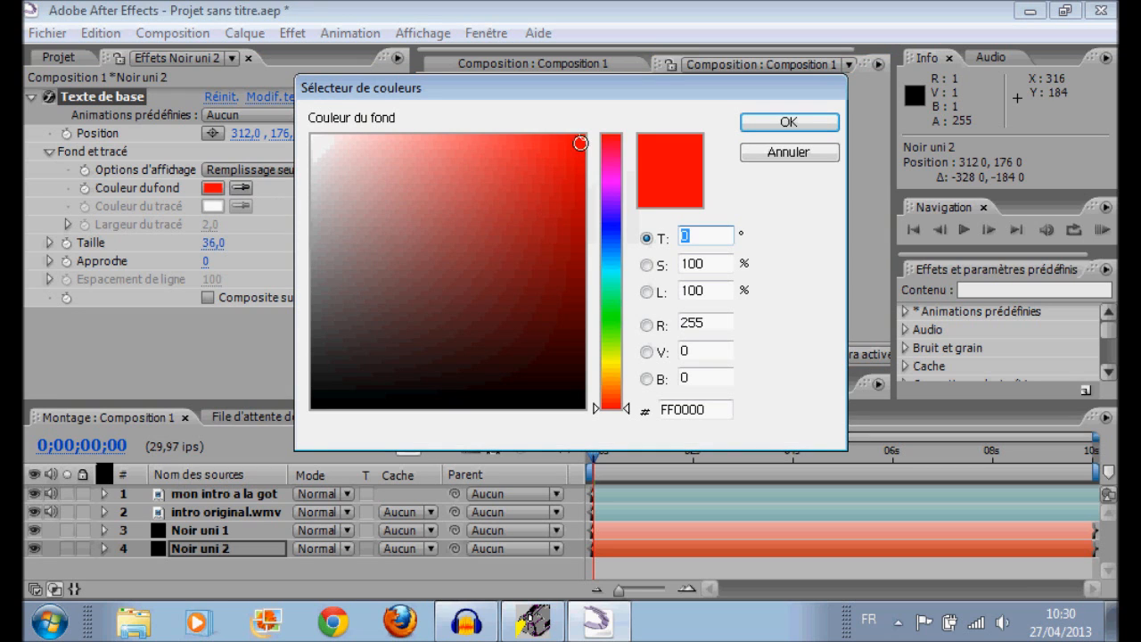
pyautogui.moveTo(517, 252); pyautogui.dragTo(549, 314)
pyautogui.moveTo(621, 407); pyautogui.dragTo(622, 364)
pyautogui.click(630, 148)
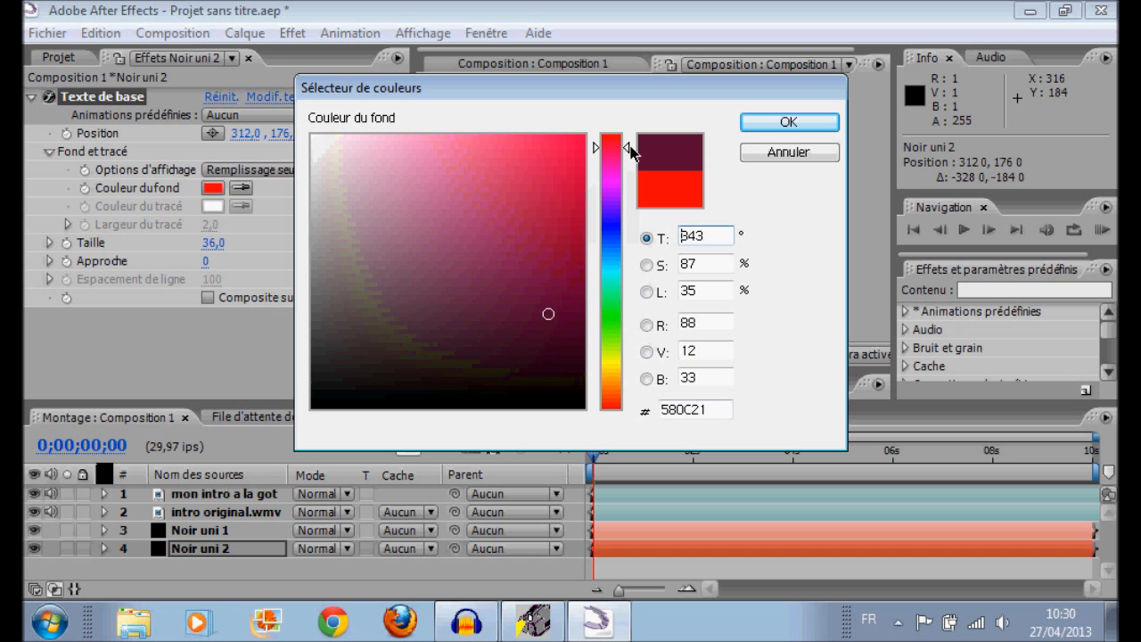
pyautogui.moveTo(622, 148); pyautogui.dragTo(616, 359)
pyautogui.moveTo(548, 314); pyautogui.dragTo(601, 127)
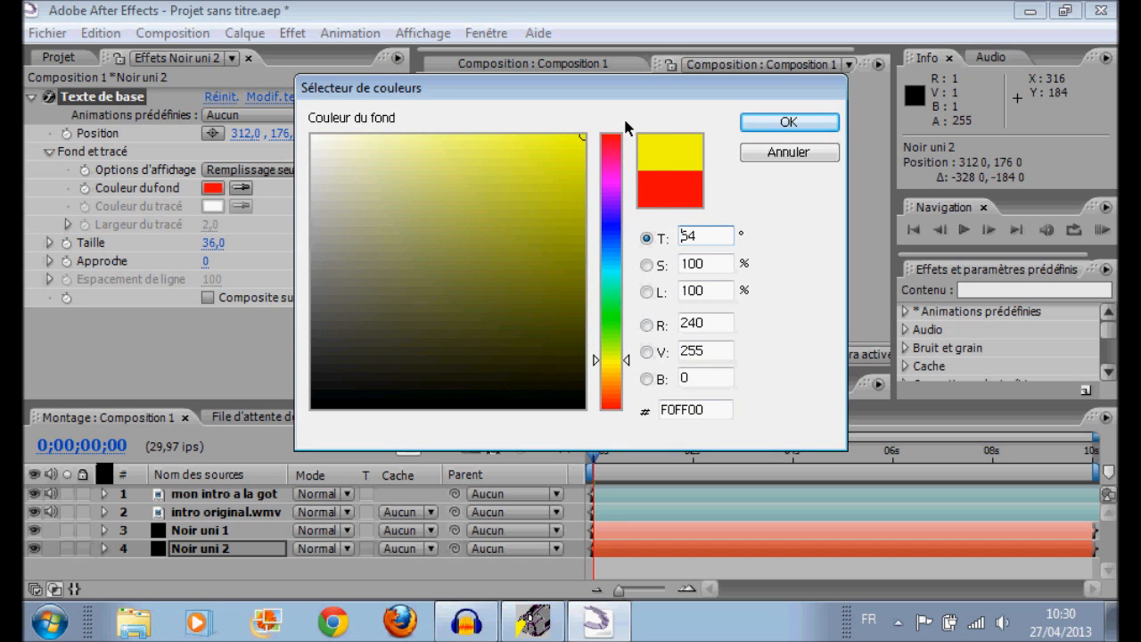
pyautogui.click(827, 123)
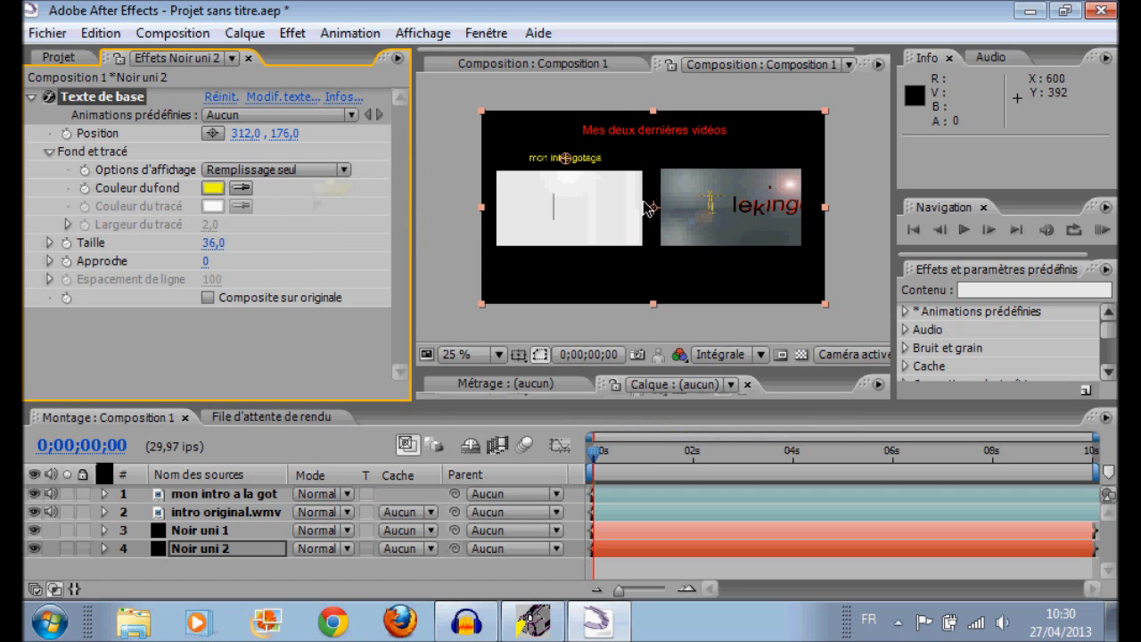
# - Create a third black 1280 × 720 solid and place it beneath all the other layers
pyautogui.rightClick(210, 570)
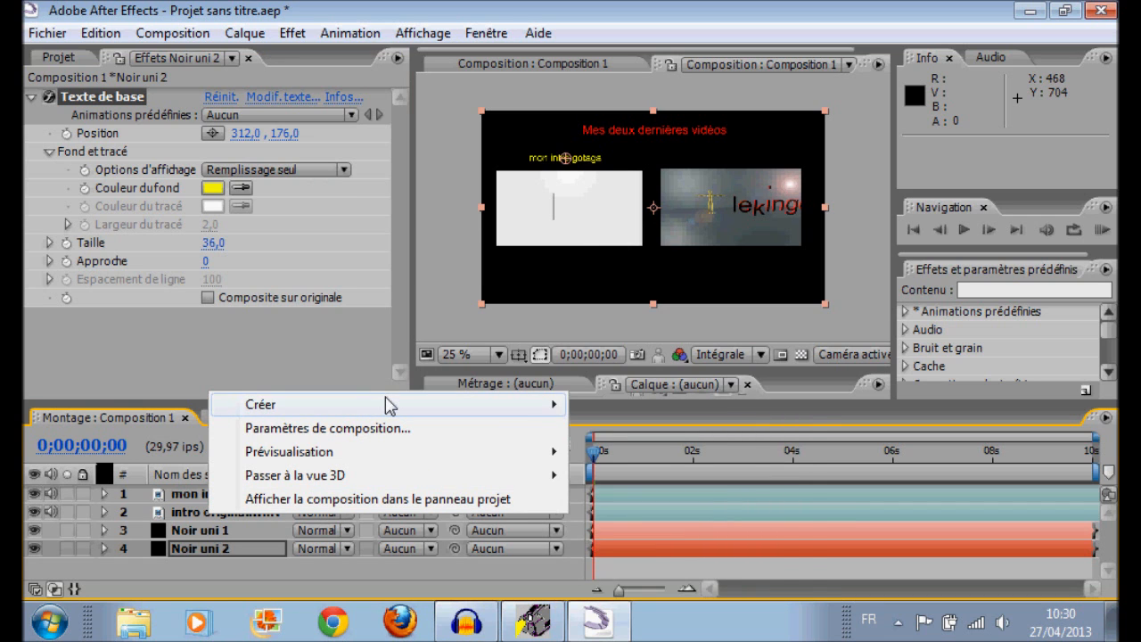
pyautogui.moveTo(390, 403)
pyautogui.click(621, 460)
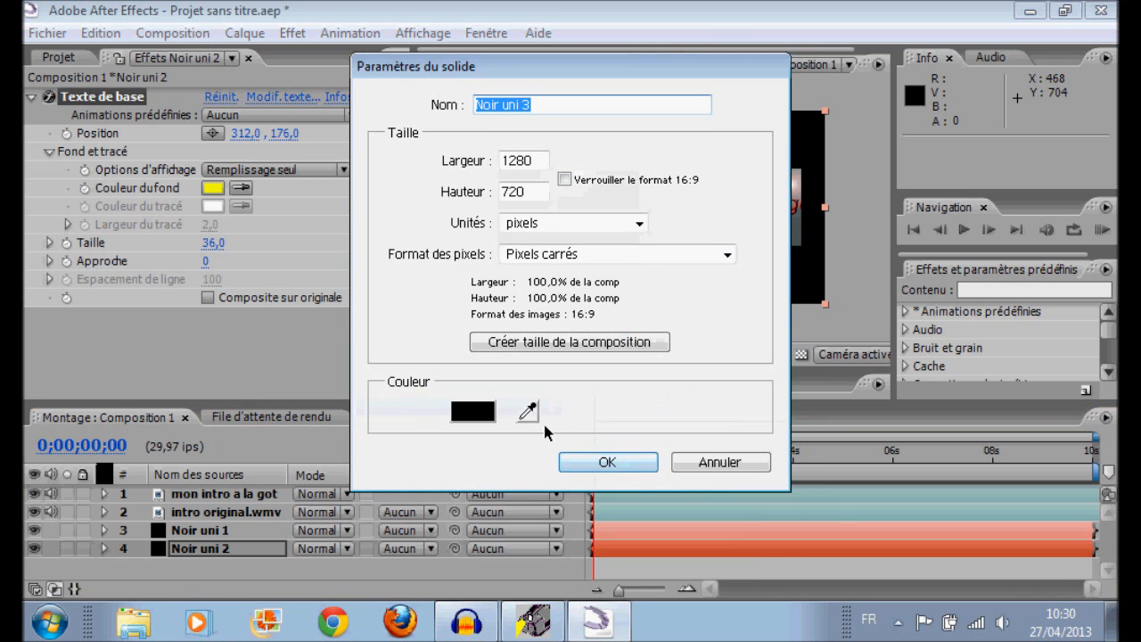
pyautogui.click(605, 459)
pyautogui.moveTo(225, 495); pyautogui.dragTo(205, 576)
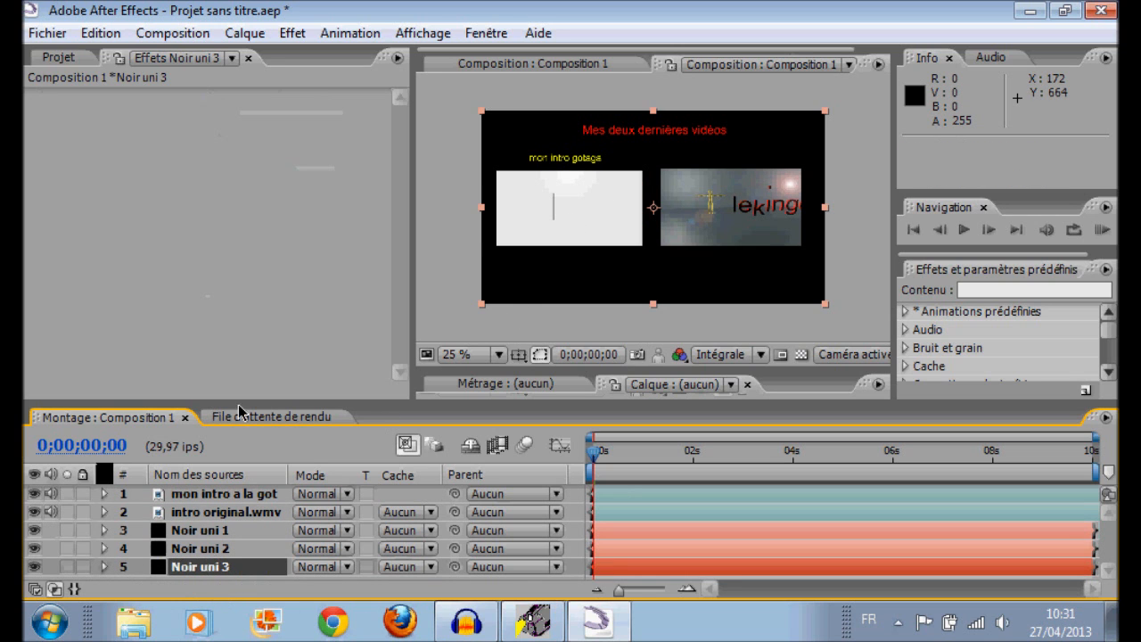
# - Apply the Texte de base effect to the Noir uni 3 solid with the centred Arial text "intro originale"
pyautogui.rightClick(205, 571)
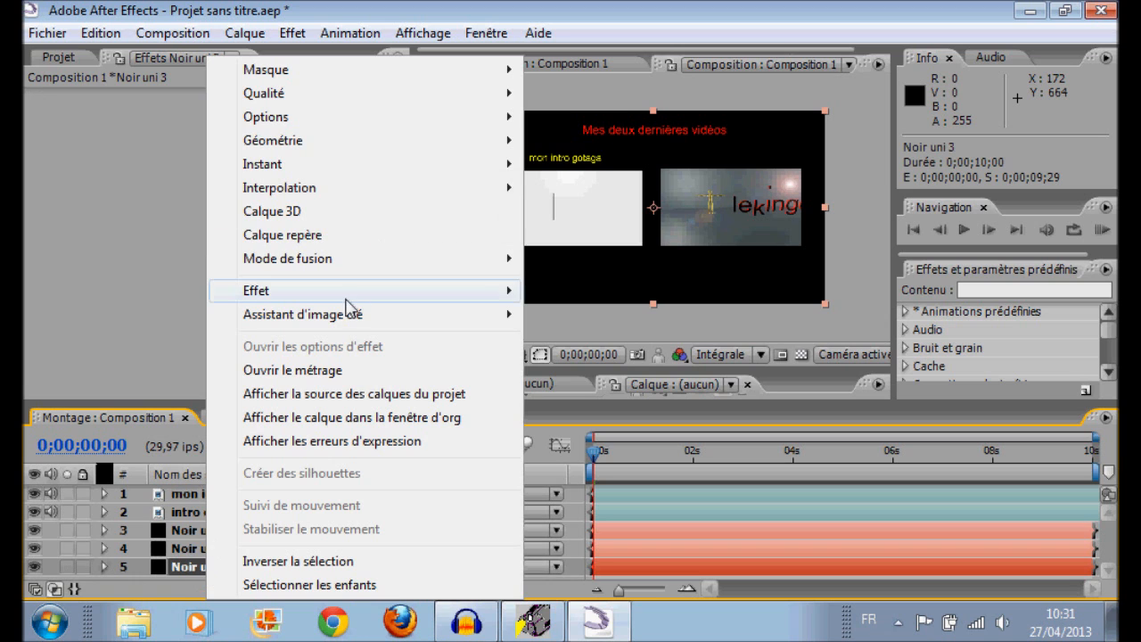
pyautogui.moveTo(344, 290)
pyautogui.moveTo(624, 411)
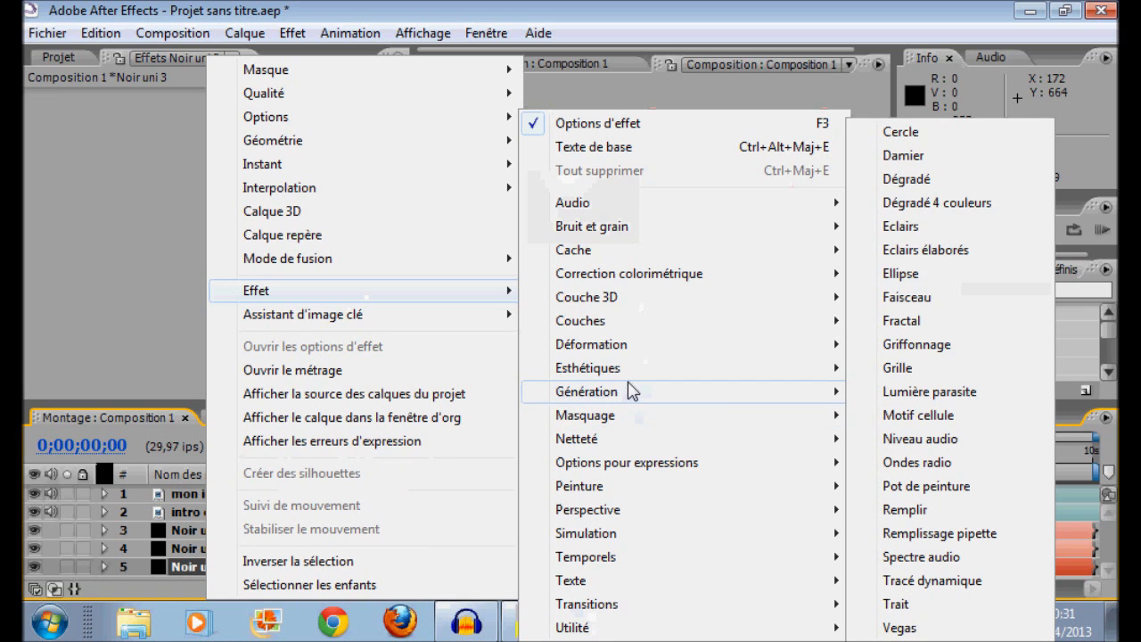
pyautogui.moveTo(615, 581)
pyautogui.click(936, 555)
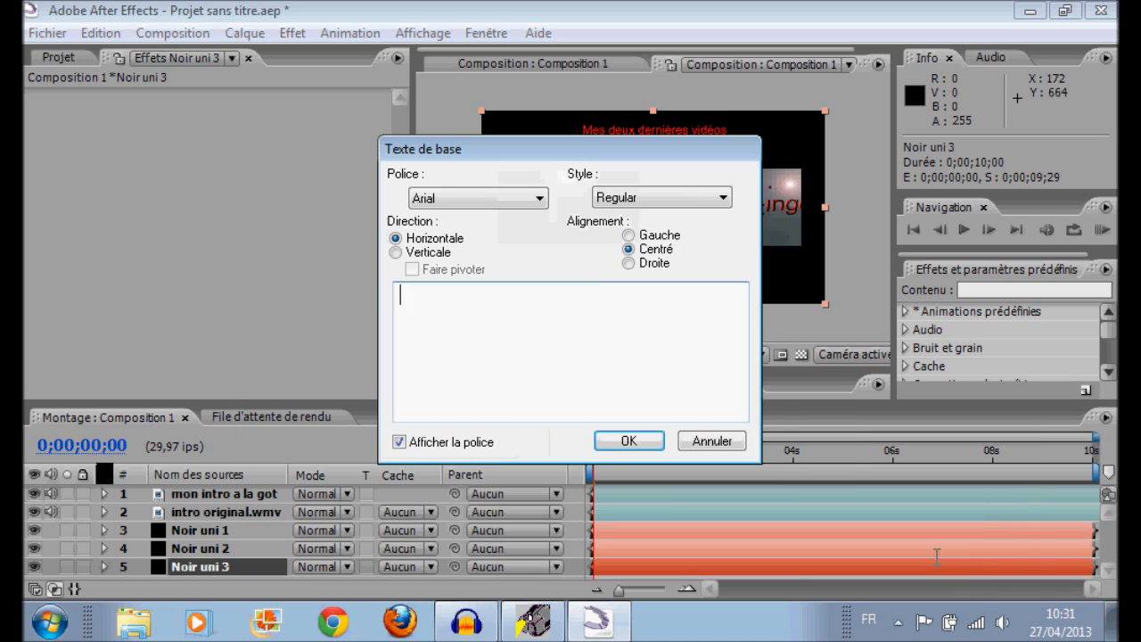
pyautogui.write('intro origi')
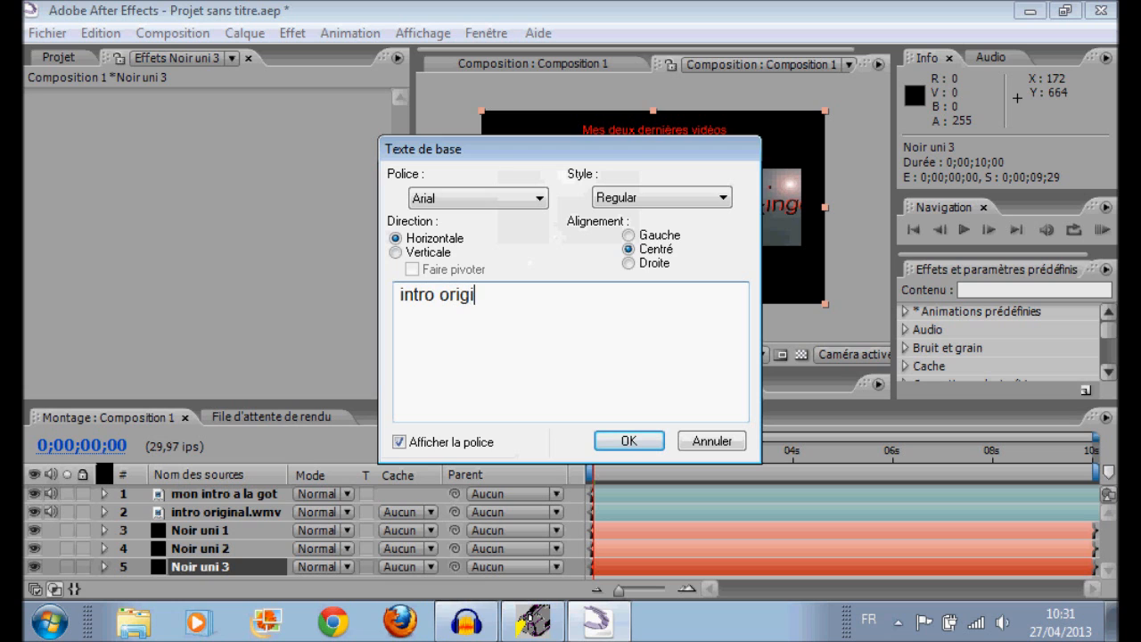
pyautogui.write('nale')
pyautogui.click(629, 441)
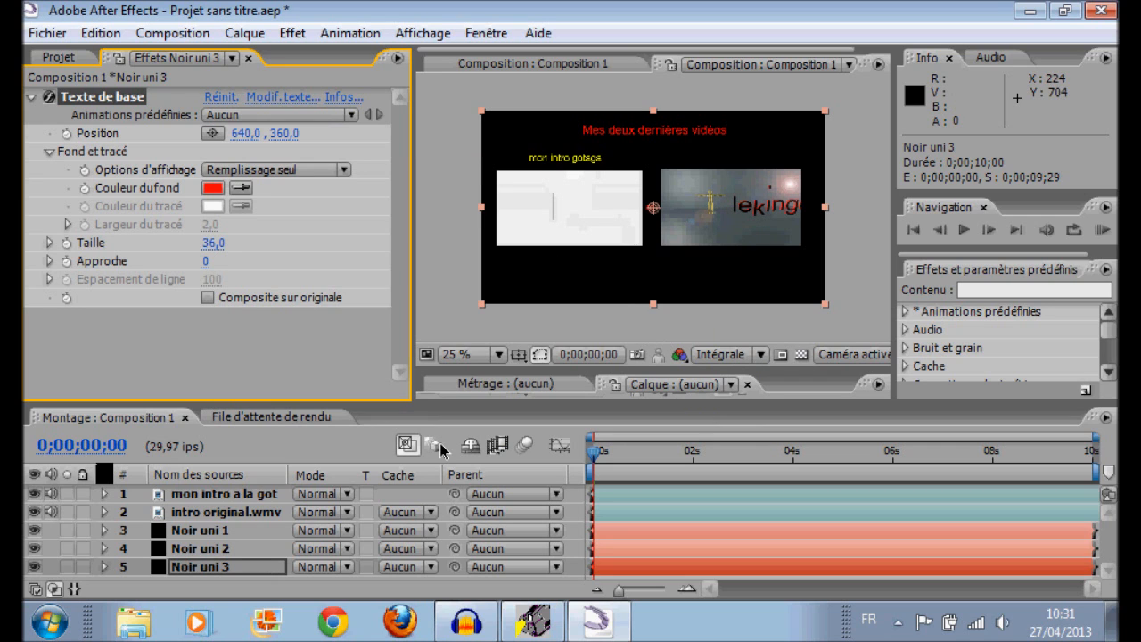
# - Move the "intro originale" text above the right clip to about 928, 172 and change its fill colour to yellow
pyautogui.moveTo(657, 208); pyautogui.dragTo(732, 159)
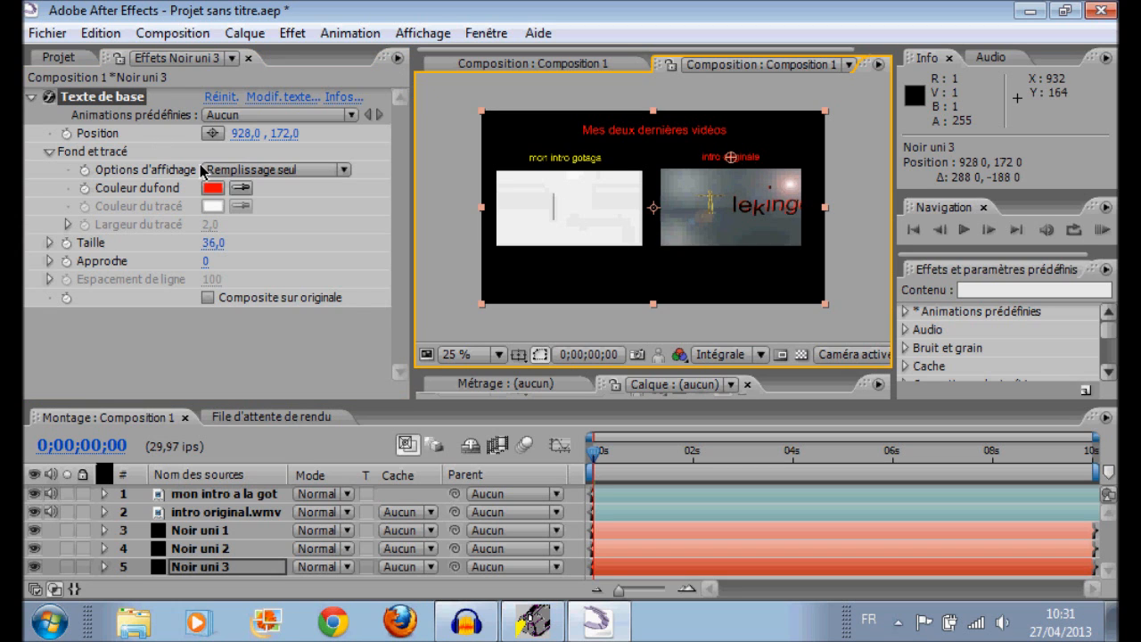
pyautogui.click(220, 189)
pyautogui.click(521, 155)
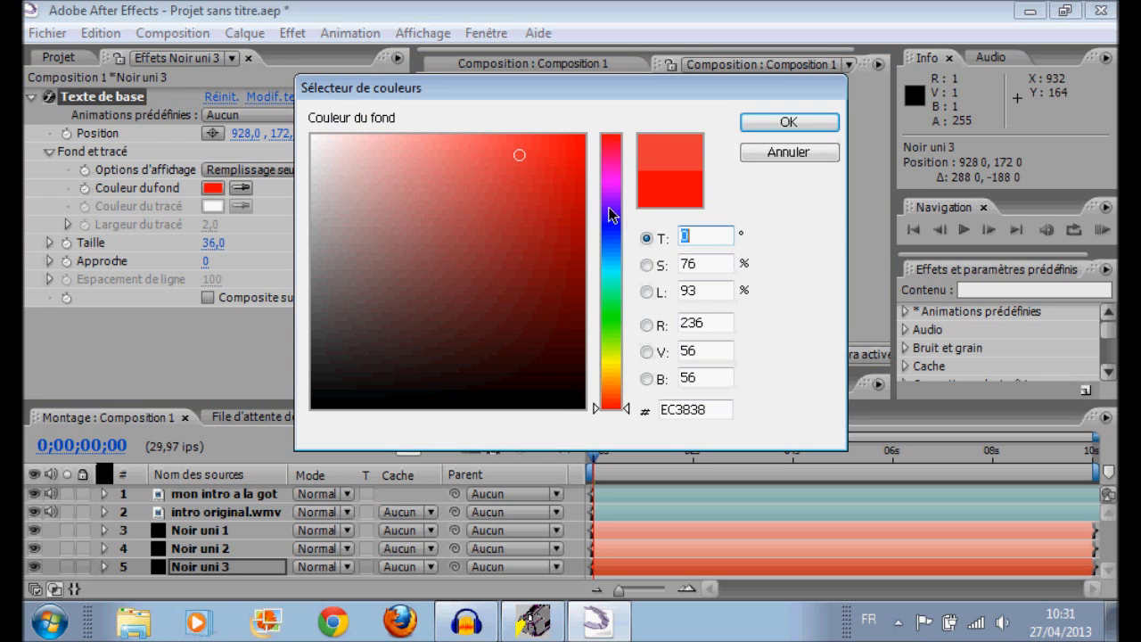
pyautogui.moveTo(606, 406); pyautogui.dragTo(603, 357)
pyautogui.click(518, 147)
pyautogui.moveTo(518, 149); pyautogui.dragTo(657, 115)
pyautogui.click(770, 121)
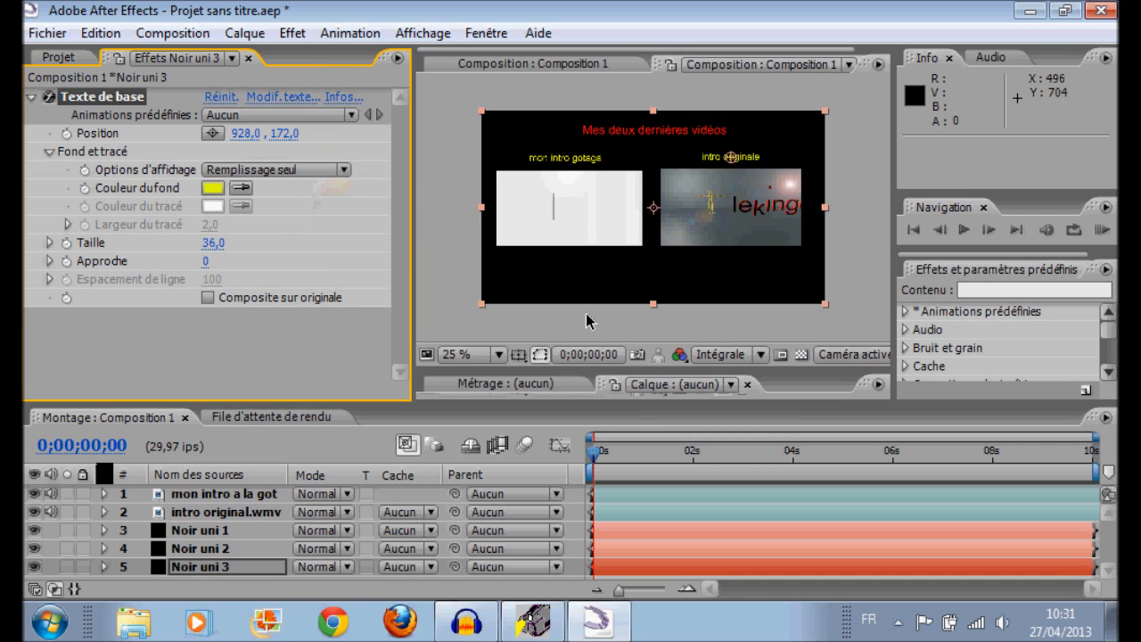
# - Step through the first two and a half seconds of the composition and return to its start
pyautogui.click(597, 455)
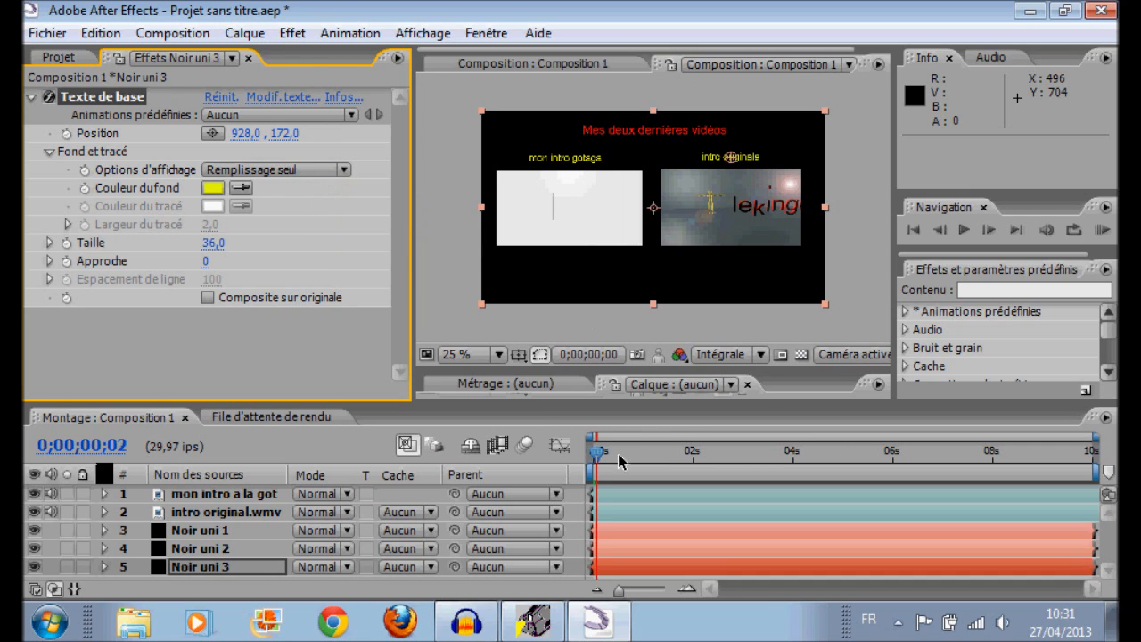
pyautogui.click(640, 456)
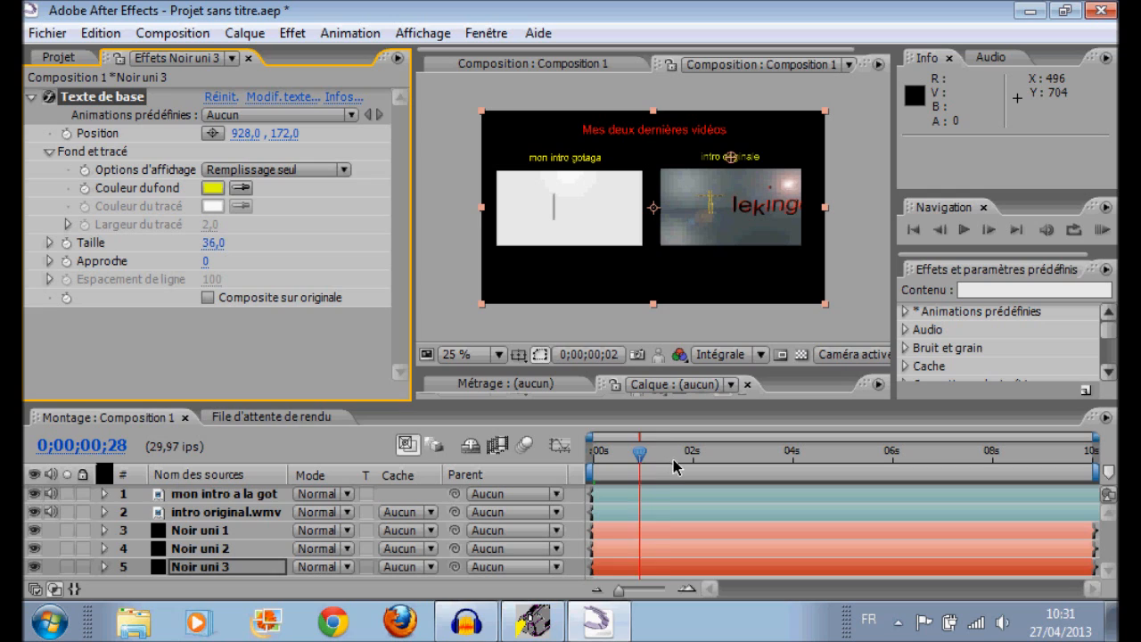
pyautogui.click(671, 459)
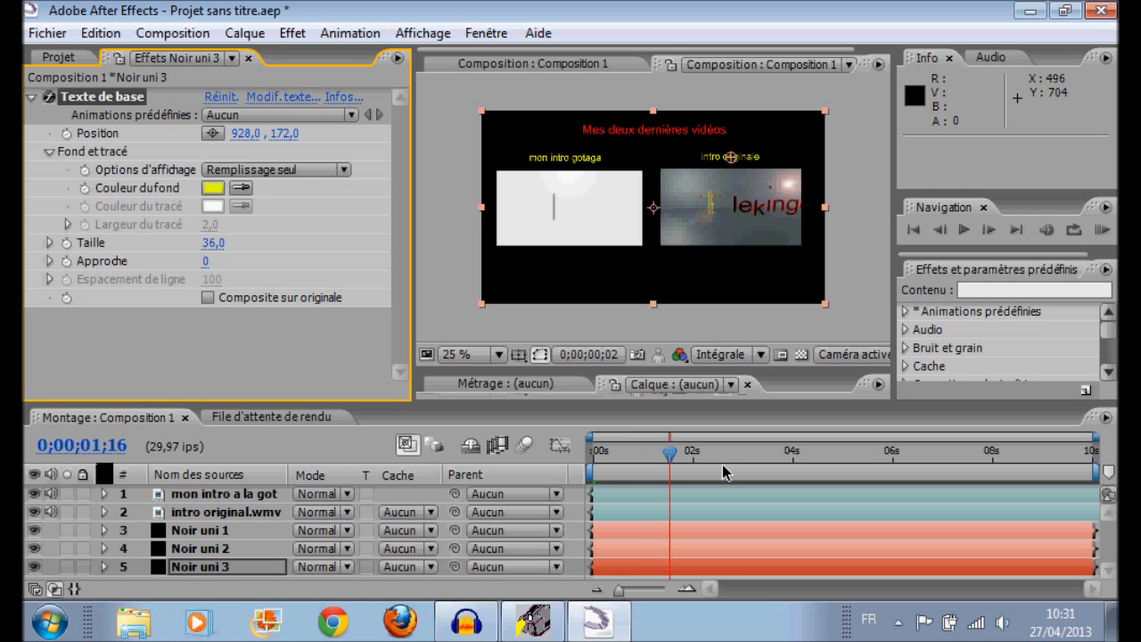
pyautogui.click(719, 470)
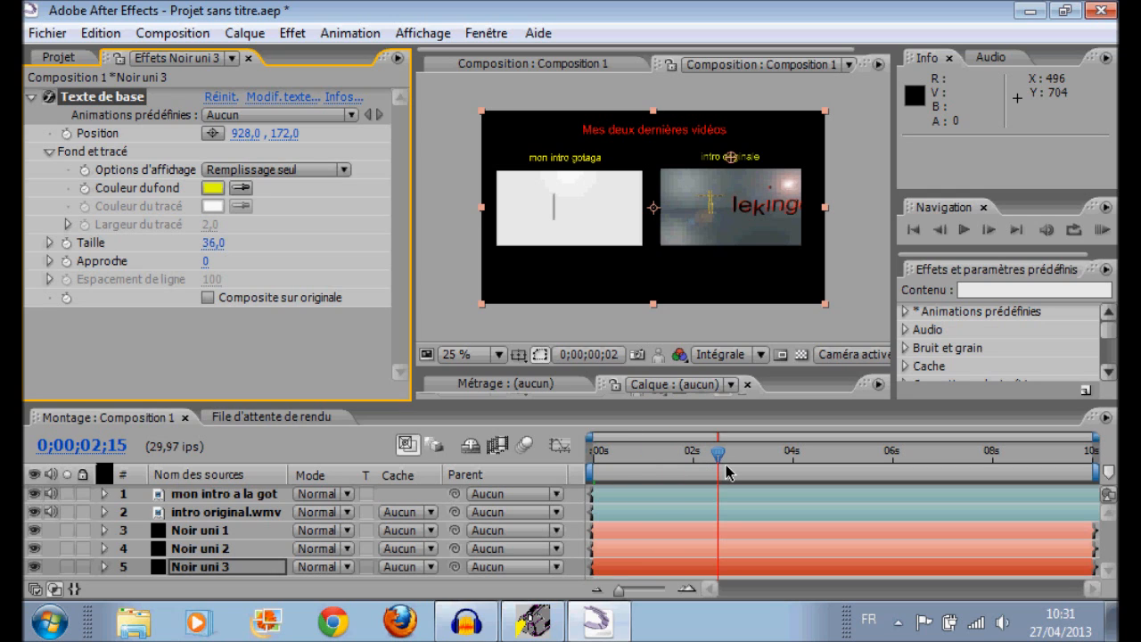
pyautogui.press('Home')
pyautogui.click(567, 478)
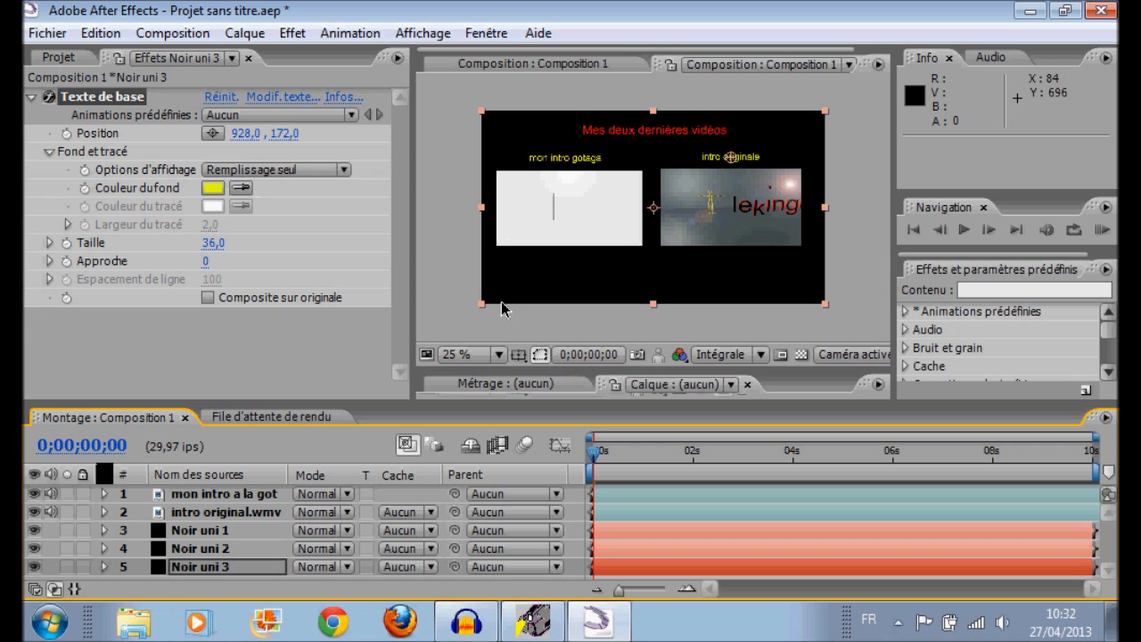
# - Create a fourth black 1280 × 720 solid and place it at the bottom of the layer stack
pyautogui.rightClick(207, 575)
pyautogui.moveTo(469, 404)
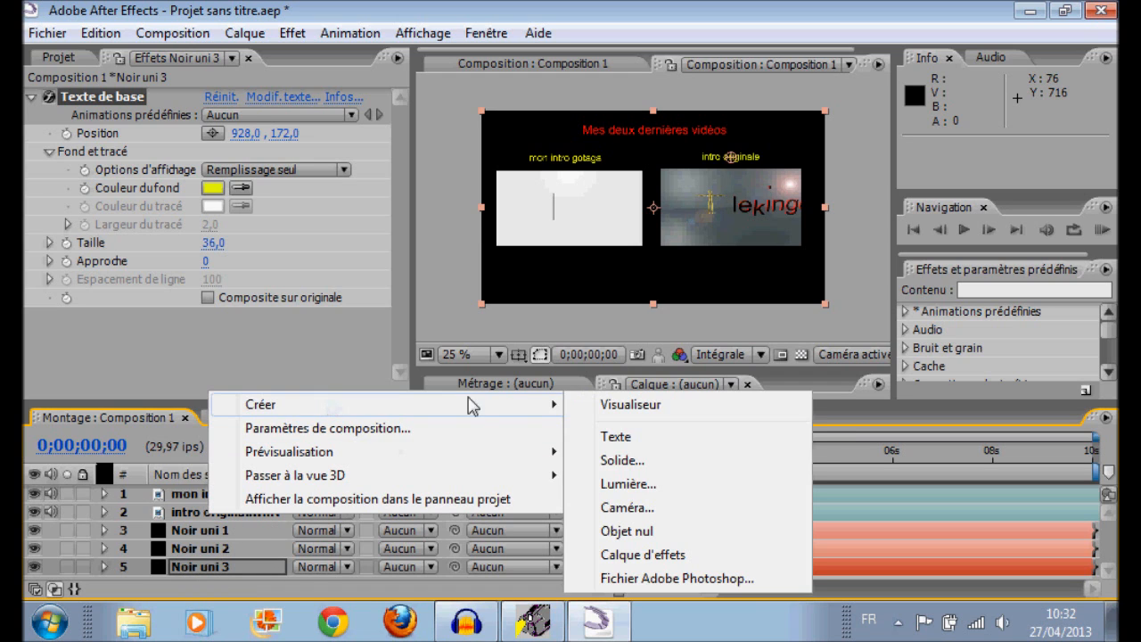
pyautogui.click(658, 465)
pyautogui.click(607, 461)
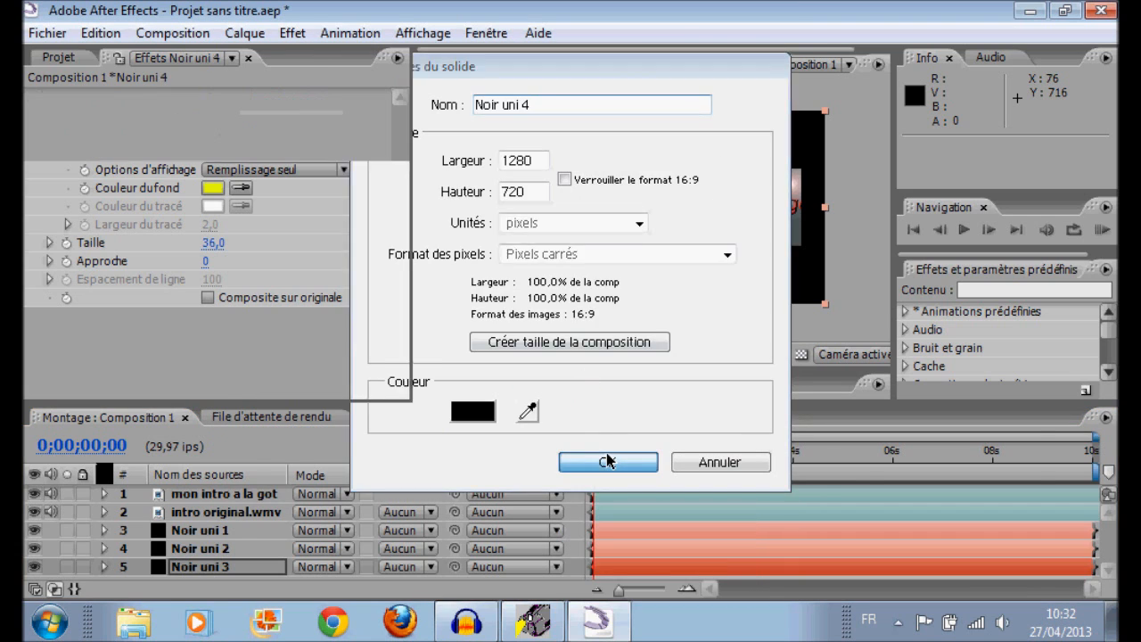
pyautogui.moveTo(230, 496); pyautogui.dragTo(217, 578)
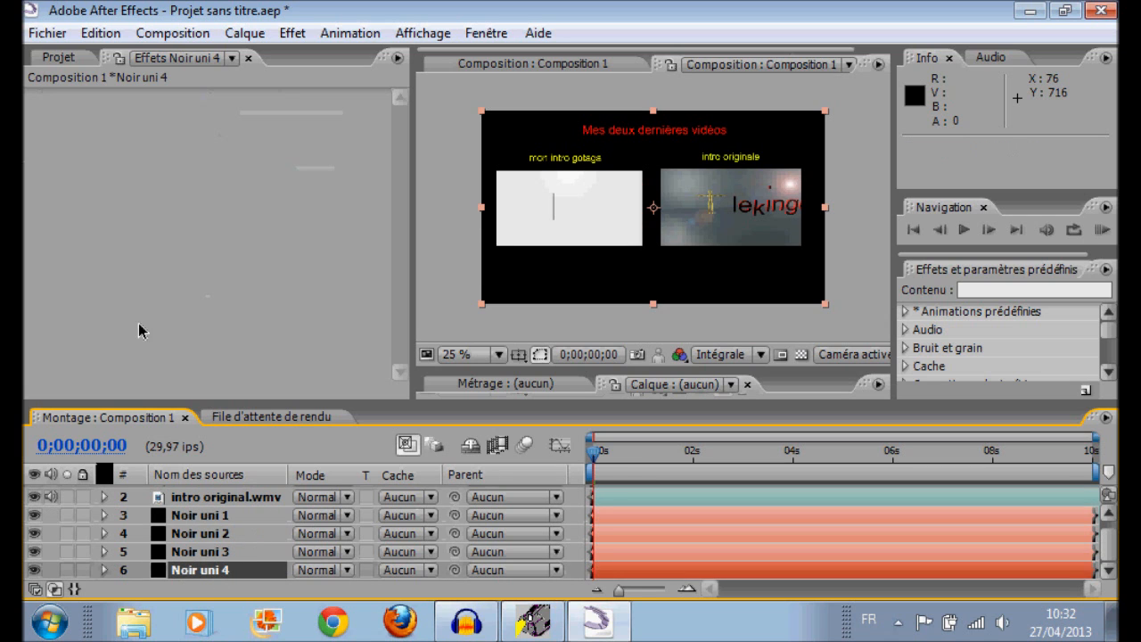
# - Apply the Texte de base effect to the Noir uni 4 solid with the centred Arial text "abonne toi"
pyautogui.rightClick(199, 575)
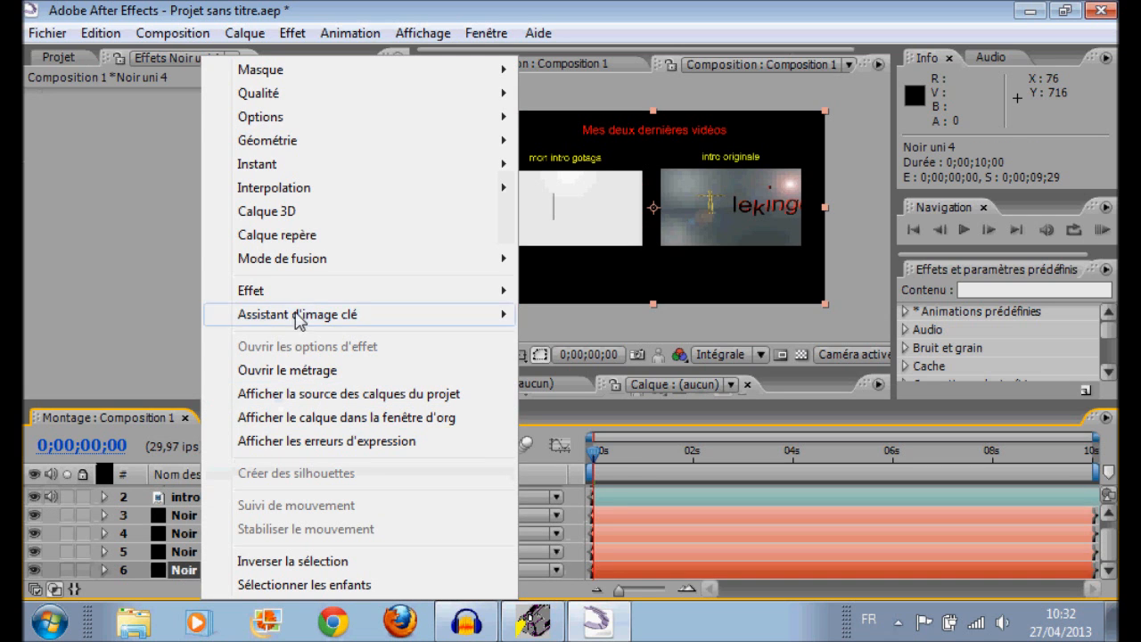
pyautogui.moveTo(305, 295)
pyautogui.moveTo(624, 558)
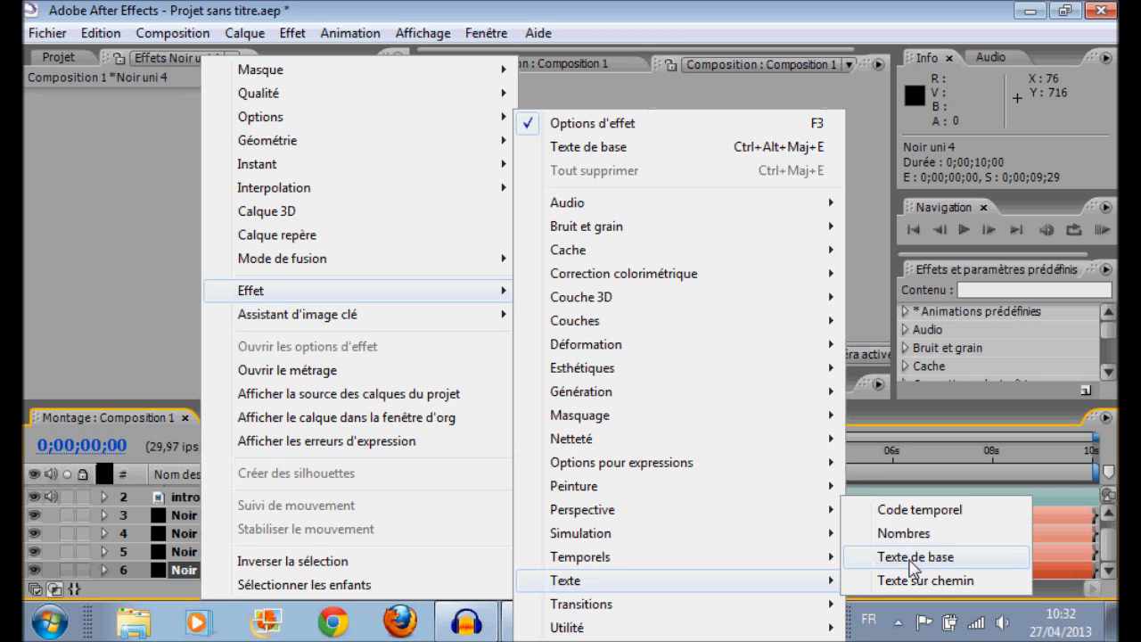
pyautogui.click(913, 559)
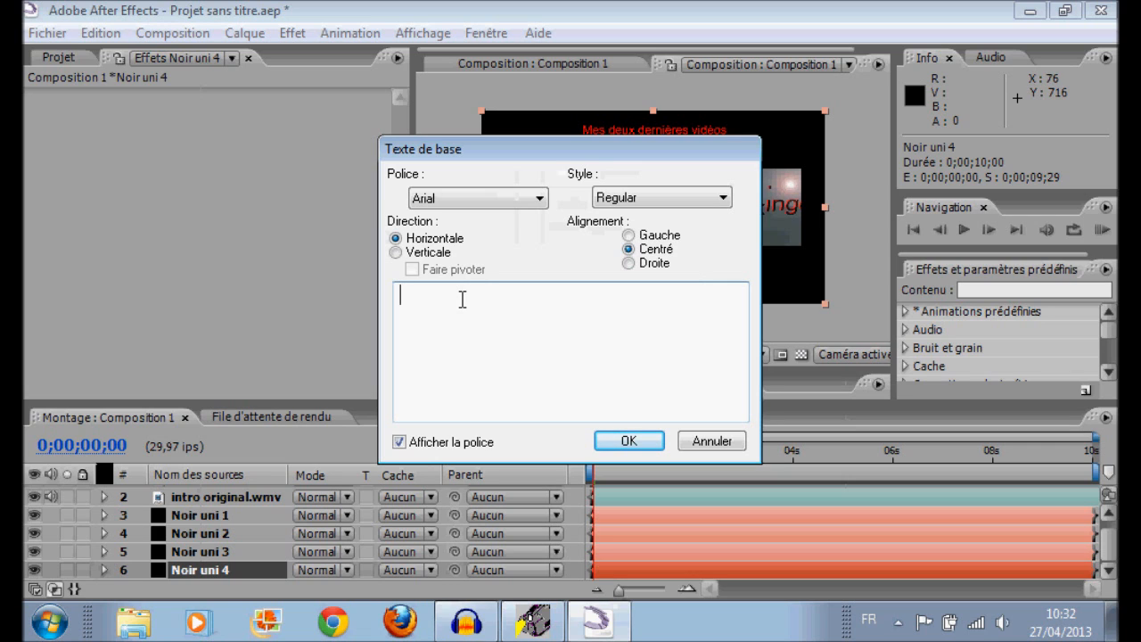
pyautogui.write('abonne toi')
pyautogui.click(622, 443)
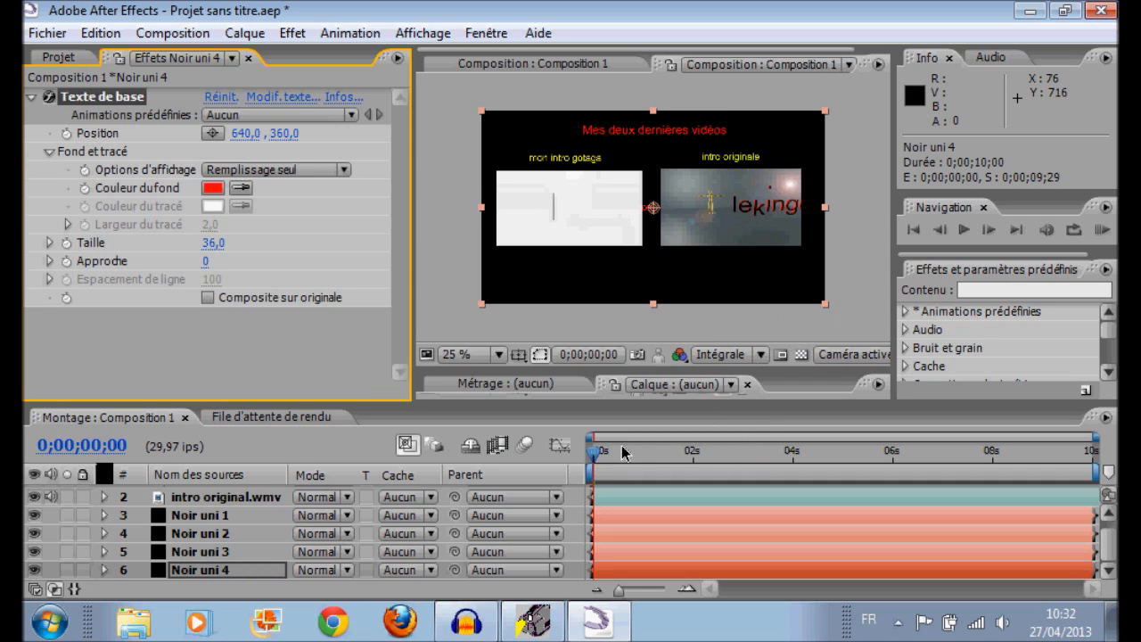
# - Move the "abonne toi" text below the right clip to about 1076, 644 and change its fill colour to white
pyautogui.moveTo(655, 214); pyautogui.dragTo(769, 289)
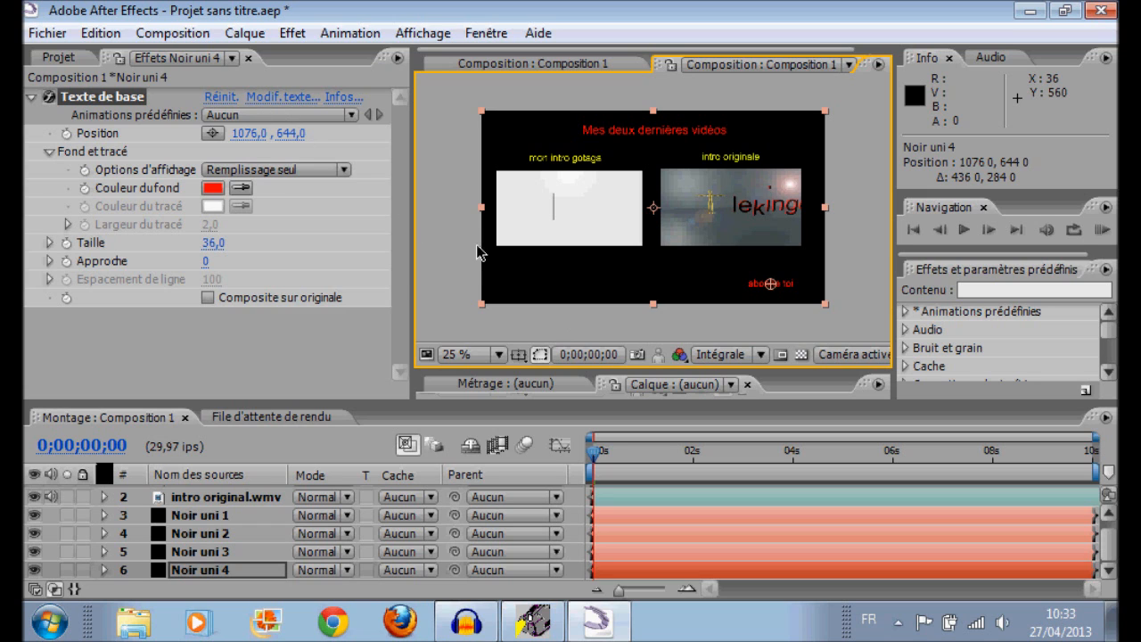
pyautogui.click(212, 188)
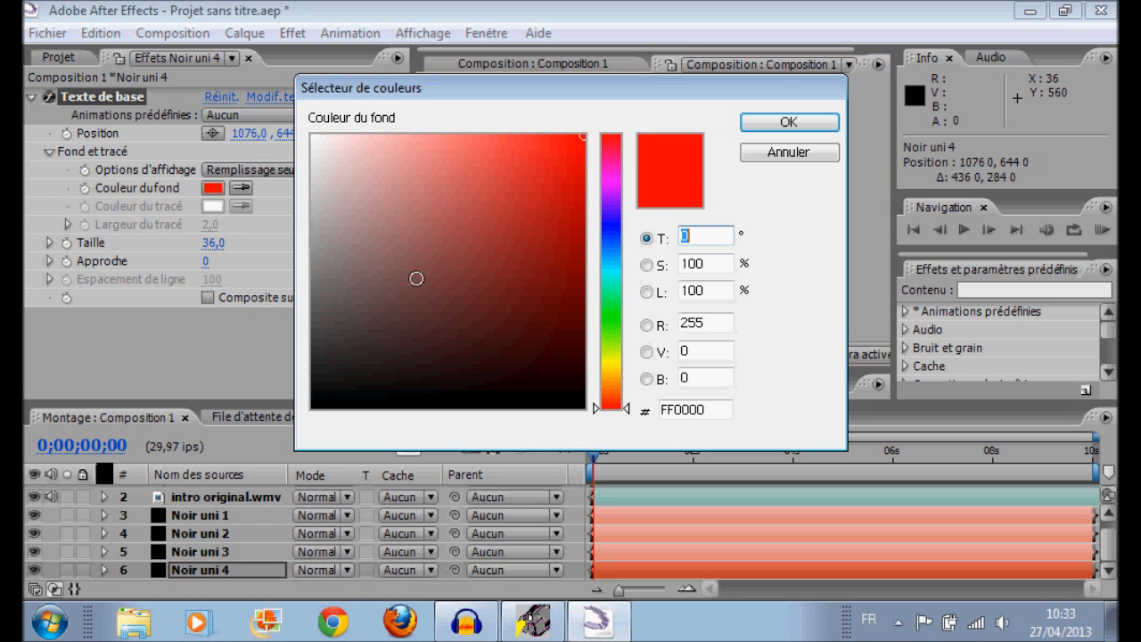
pyautogui.moveTo(535, 158); pyautogui.dragTo(83, 78)
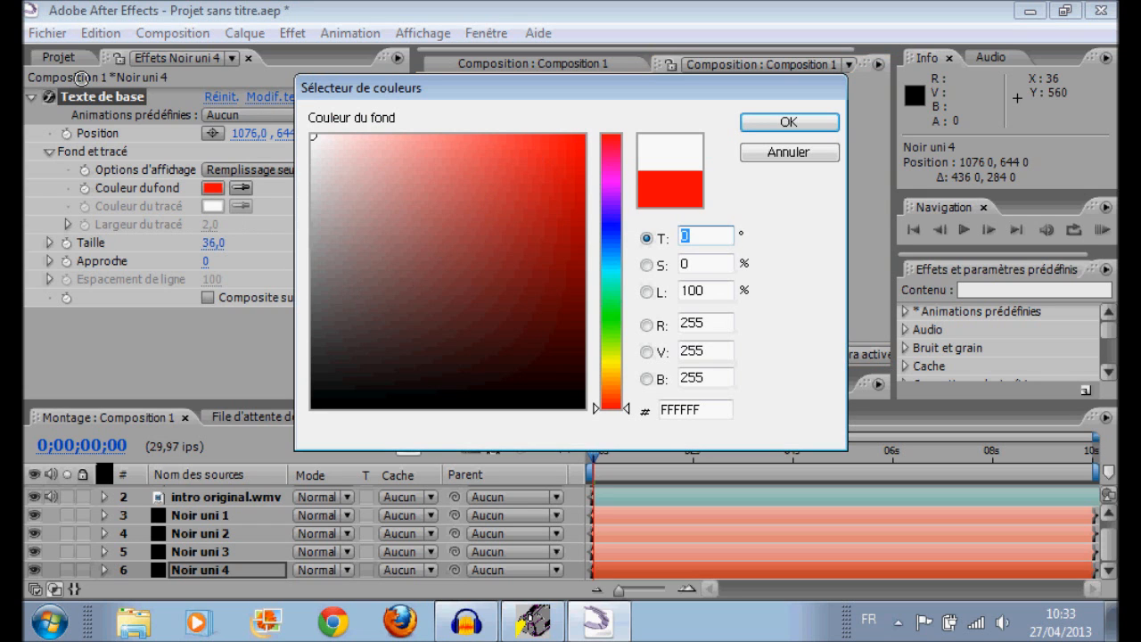
pyautogui.click(836, 121)
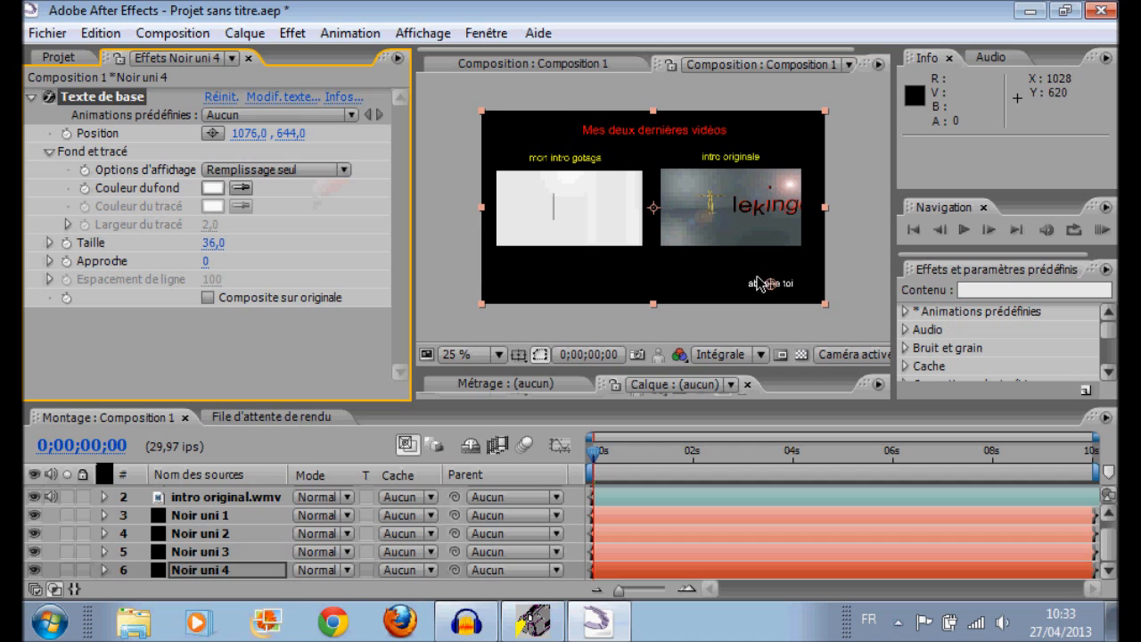
# - Create a yellow 1280 × 720 solid in the composition
pyautogui.rightClick(28, 544)
pyautogui.moveTo(164, 402)
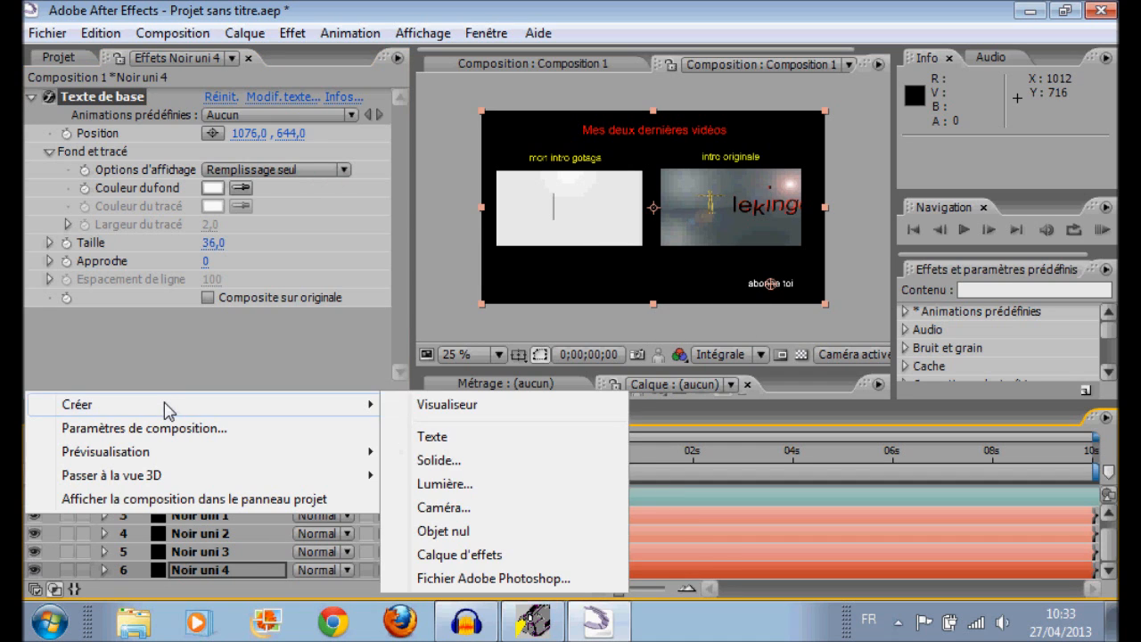
pyautogui.click(474, 466)
pyautogui.click(490, 413)
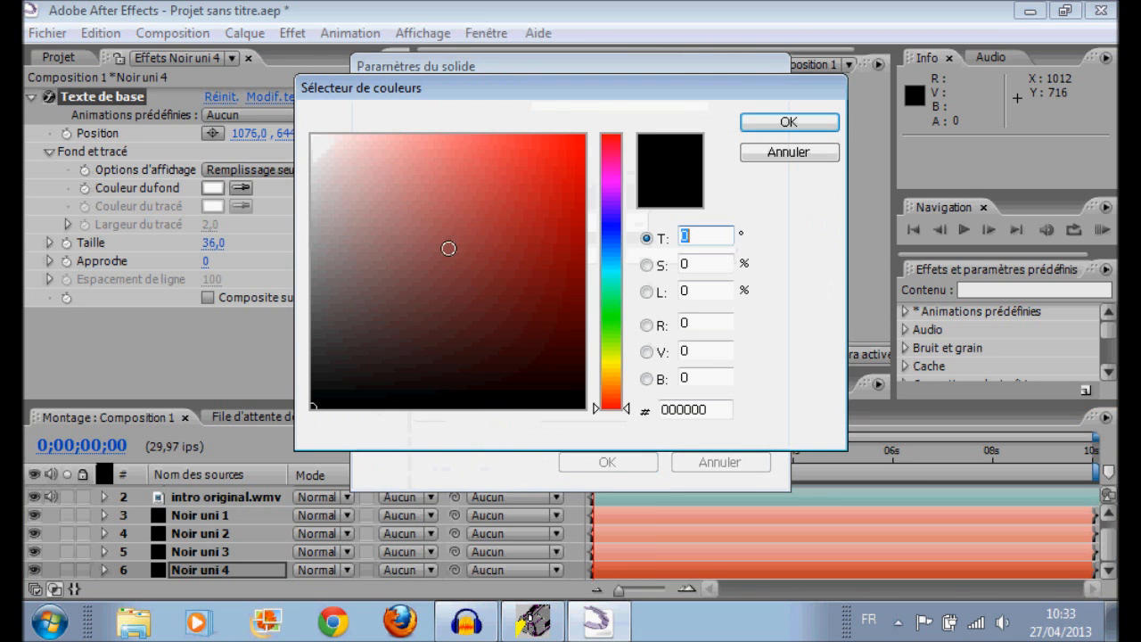
pyautogui.moveTo(622, 397); pyautogui.dragTo(622, 355)
pyautogui.moveTo(372, 390); pyautogui.dragTo(680, 97)
pyautogui.click(790, 122)
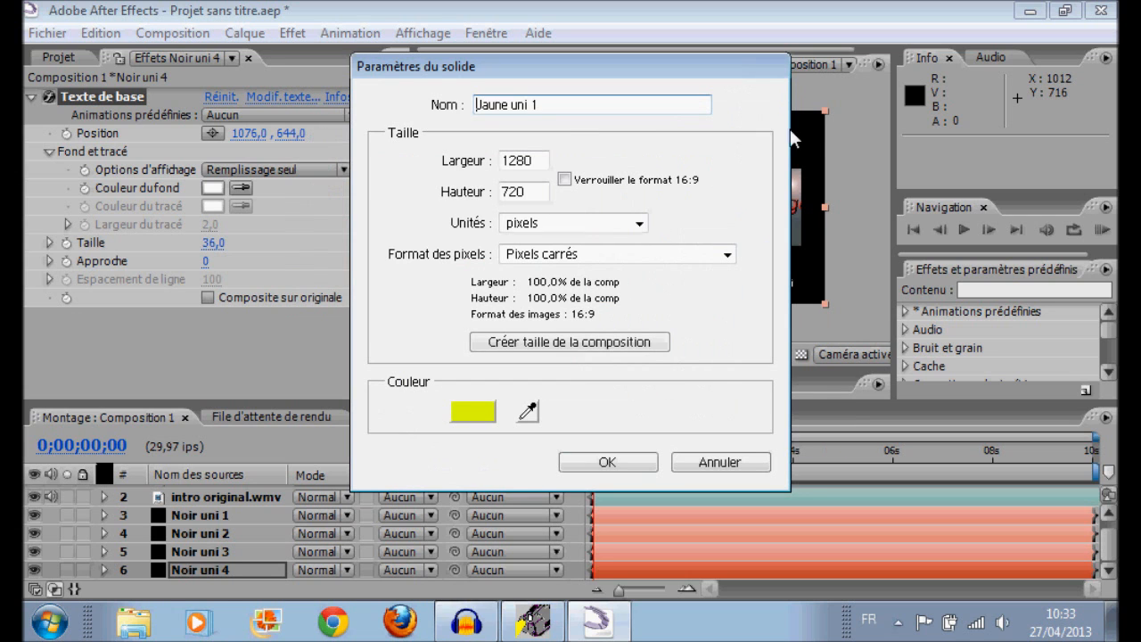
pyautogui.click(583, 464)
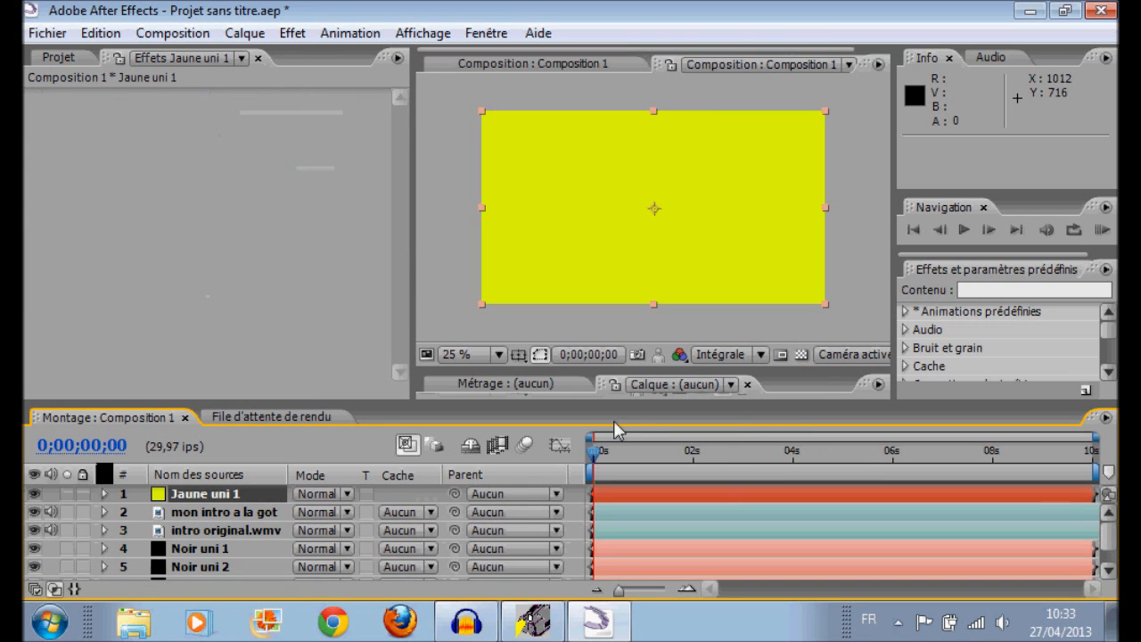
# - Place the yellow solid at the end of the layer stack, then shrink it to a small box centred behind "abonne toi" at about 1080, 640
pyautogui.moveTo(213, 495); pyautogui.dragTo(219, 590)
pyautogui.moveTo(822, 117); pyautogui.dragTo(769, 281)
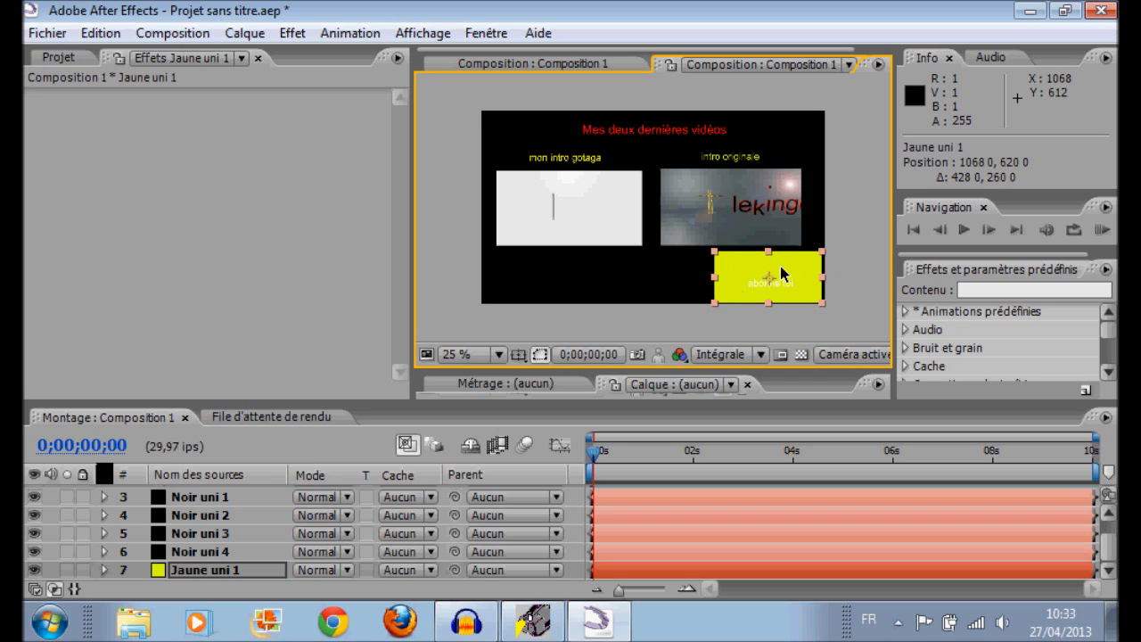
pyautogui.moveTo(823, 251); pyautogui.dragTo(777, 288)
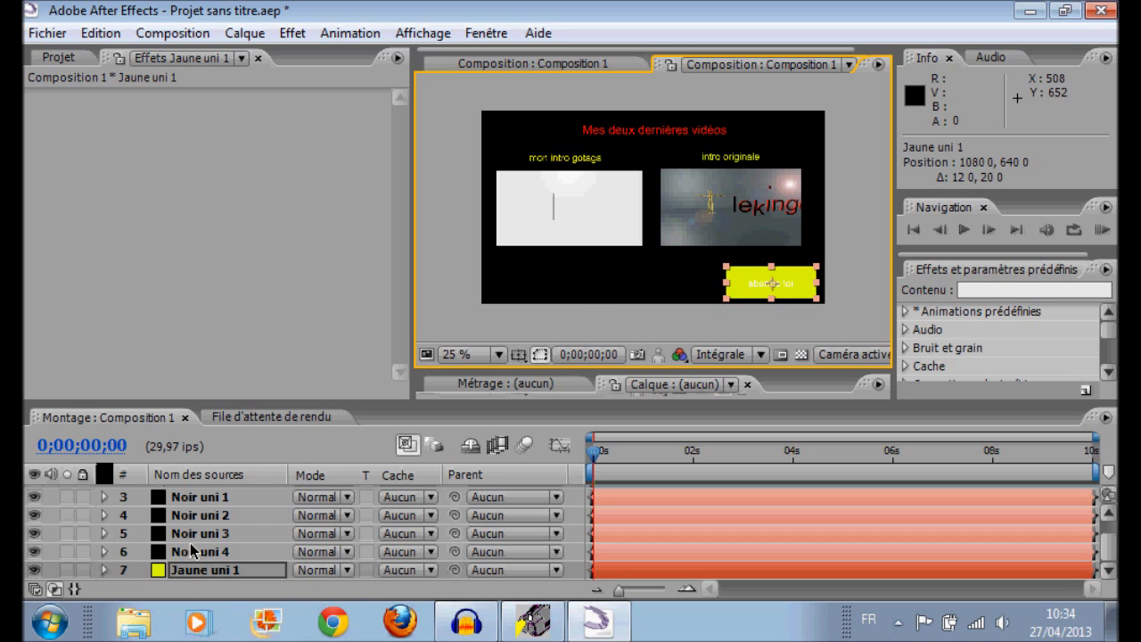
# - Set the text size of the Texte de base effect on Noir uni 4 to 50
pyautogui.scroll(2, 193, 551)
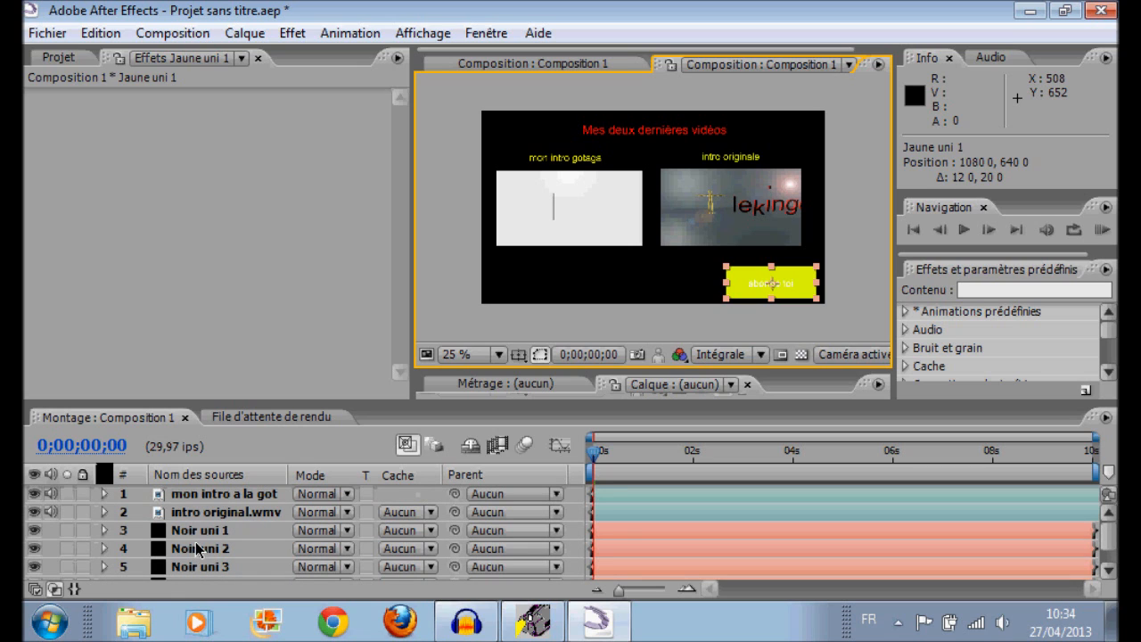
pyautogui.scroll(-1, 178, 560)
pyautogui.scroll(-1, 178, 560)
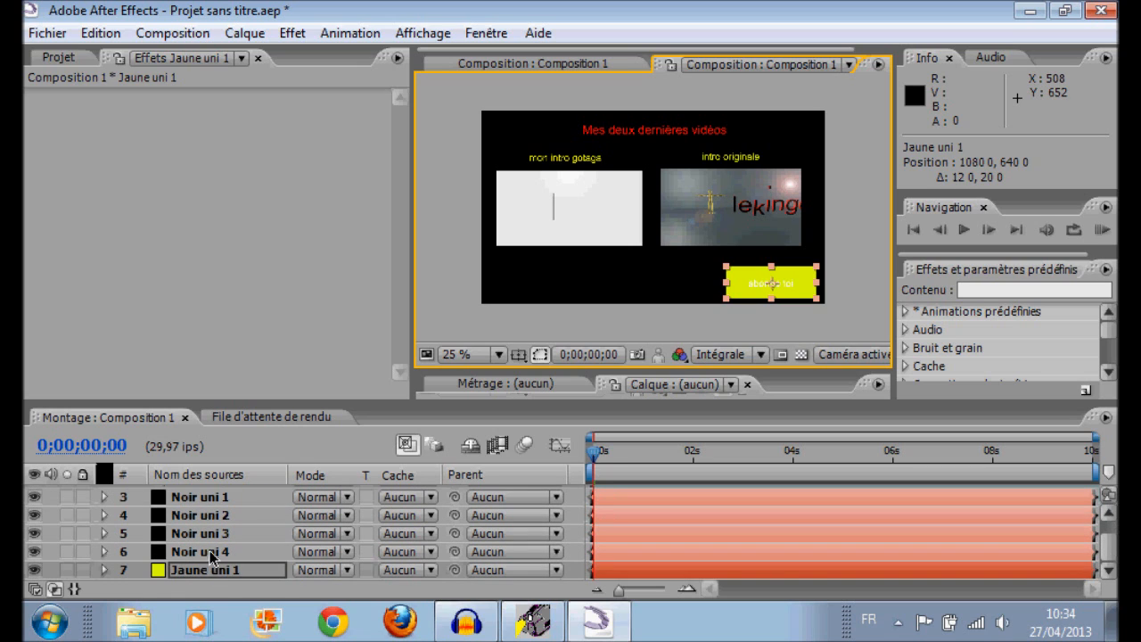
pyautogui.click(212, 552)
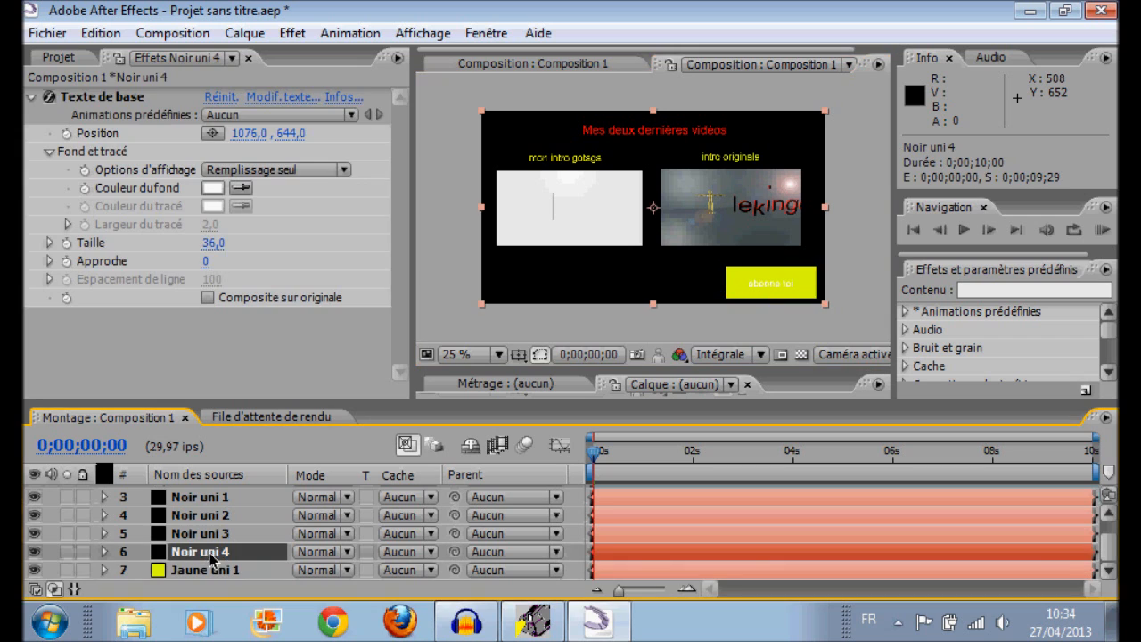
pyautogui.click(211, 242)
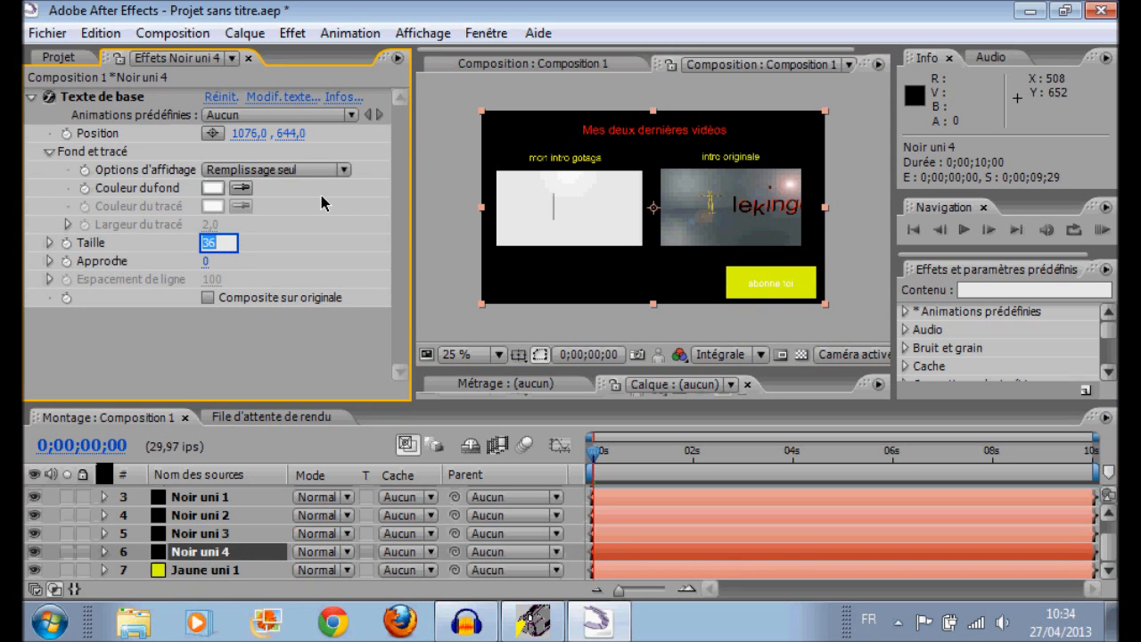
pyautogui.write('550')
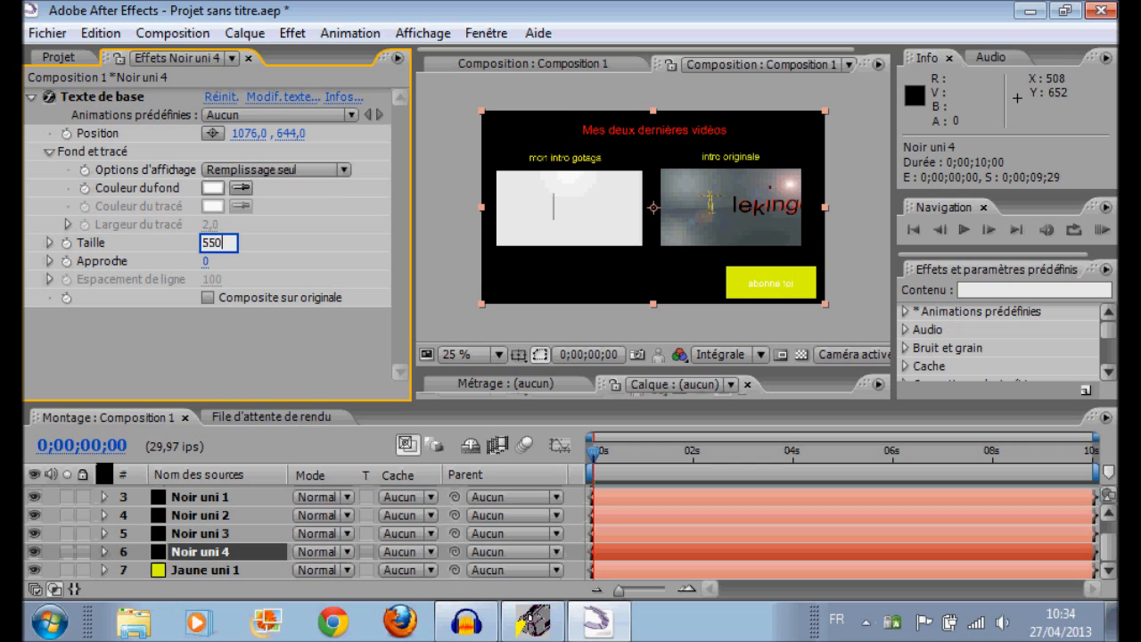
pyautogui.press('BackSpace')
pyautogui.press('BackSpace')
pyautogui.write('0')
pyautogui.click(217, 325)
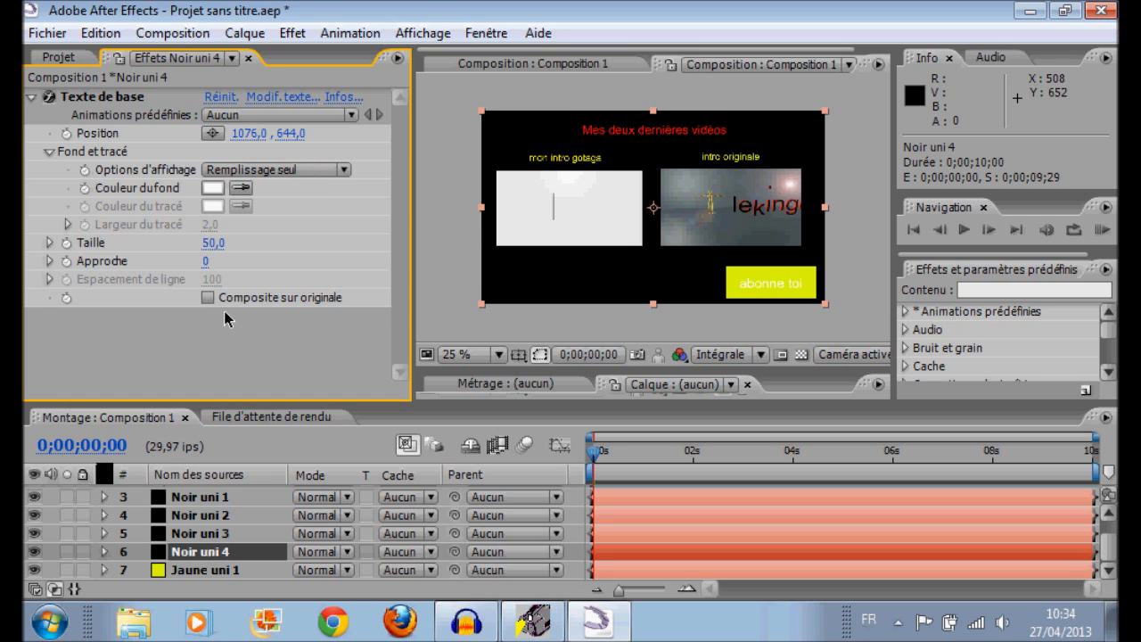
# - Change the fill colour of the "abonne toi" text to red and deselect the layer
pyautogui.click(222, 189)
pyautogui.moveTo(363, 148)
pyautogui.mouseDown()
pyautogui.moveTo(634, 122)
pyautogui.moveTo(543, 211)
pyautogui.moveTo(544, 184)
pyautogui.mouseUp()
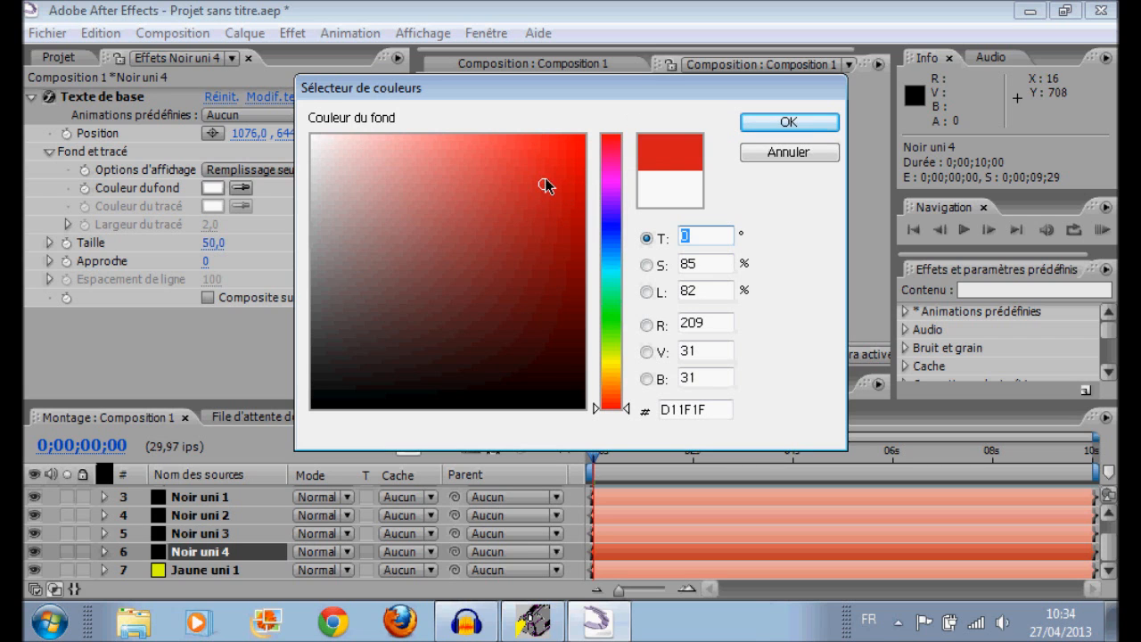
pyautogui.click(788, 122)
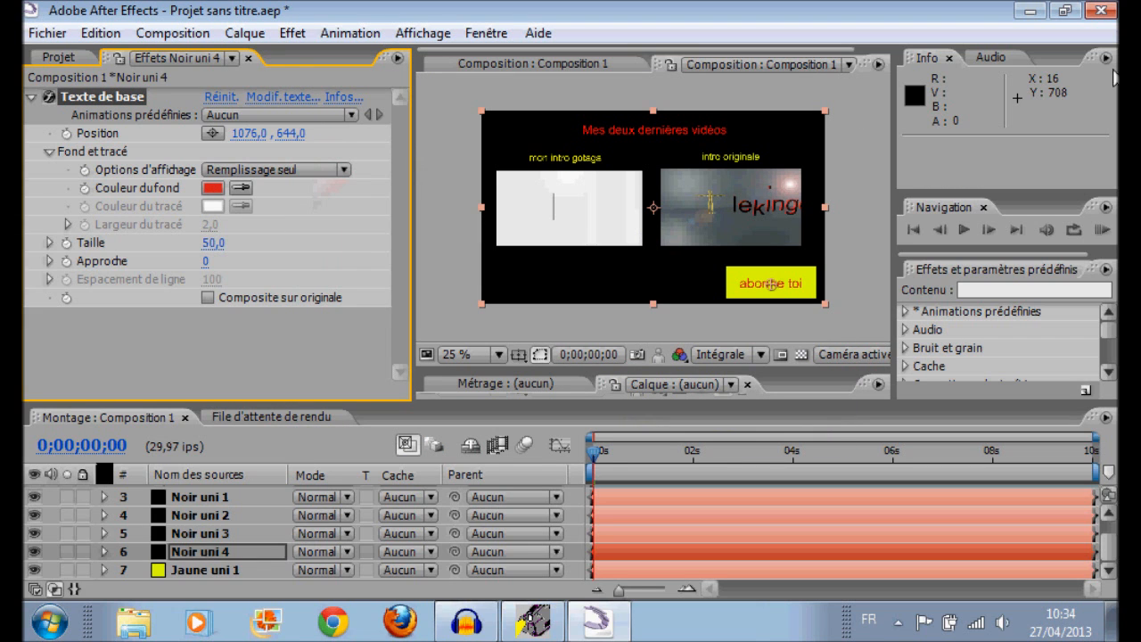
pyautogui.click(555, 316)
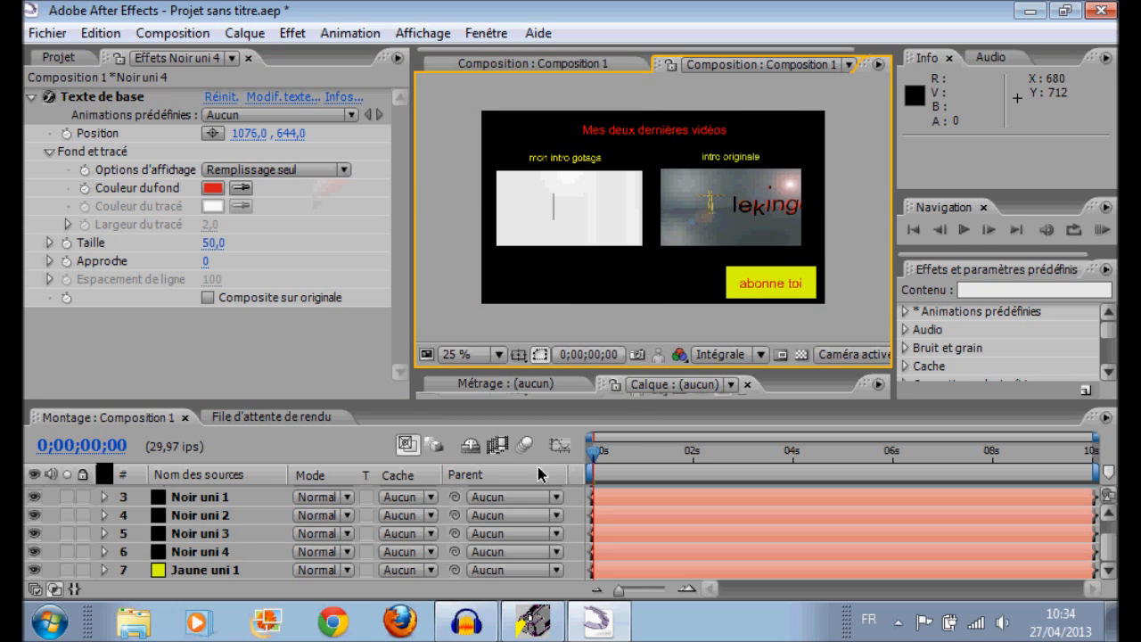
# - Check the composition at several points up to about seven seconds and return to its start
pyautogui.click(596, 452)
pyautogui.click(691, 453)
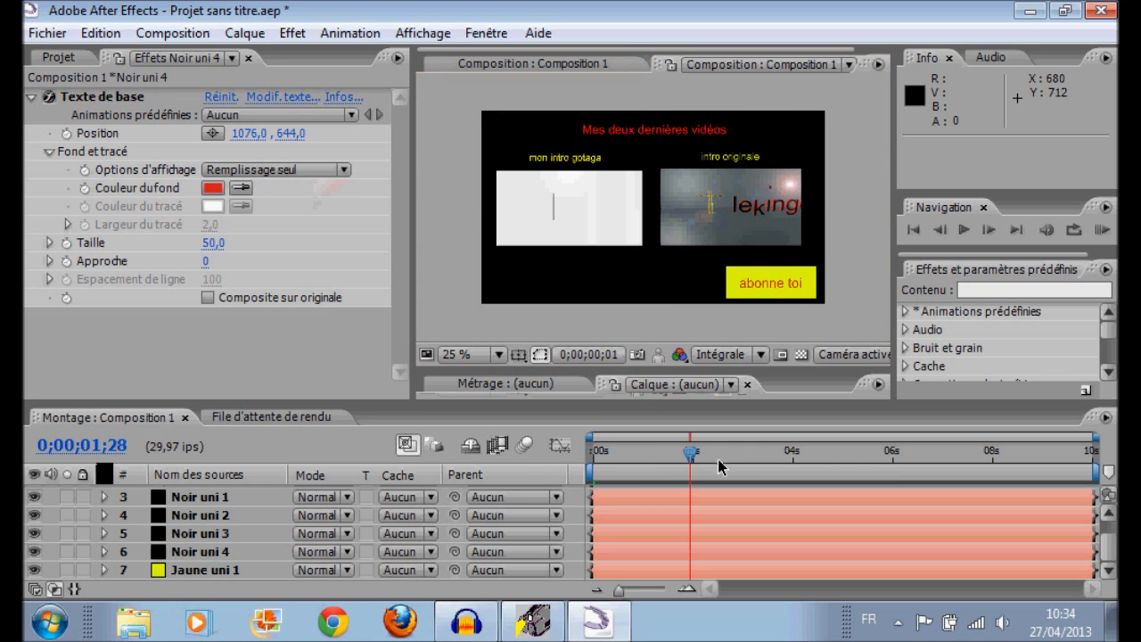
pyautogui.click(830, 471)
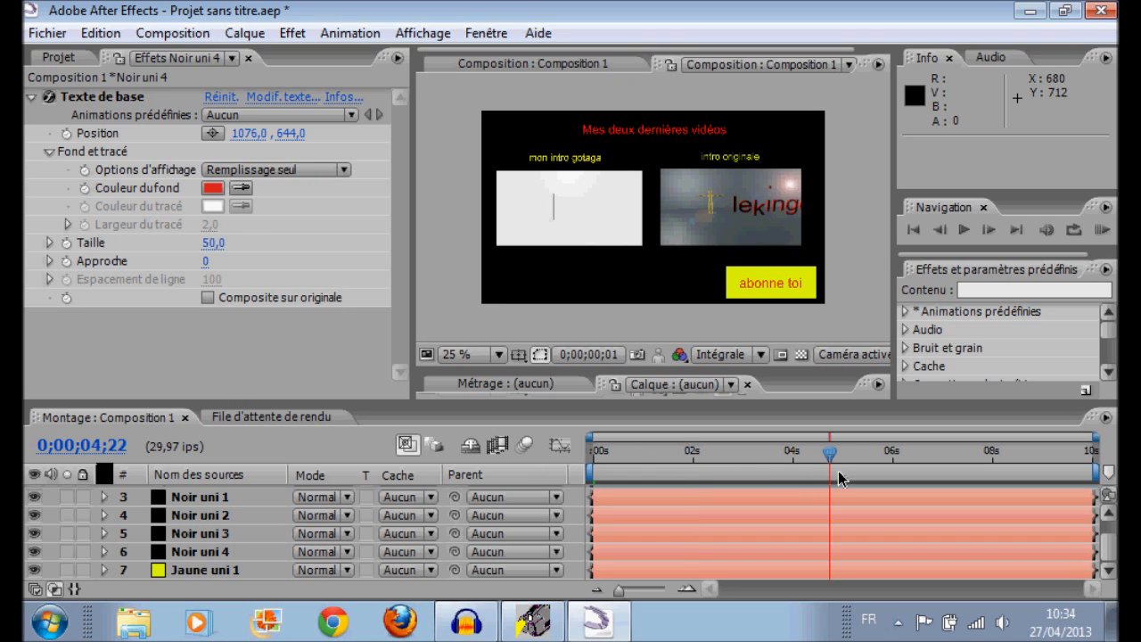
pyautogui.click(861, 472)
pyautogui.click(955, 478)
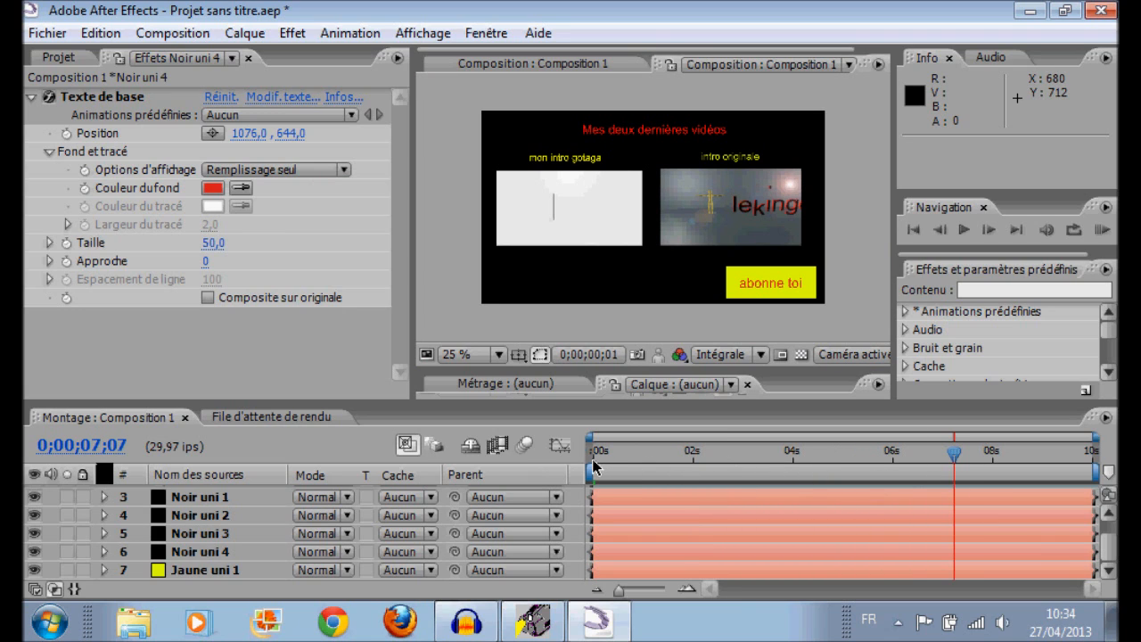
pyautogui.click(579, 464)
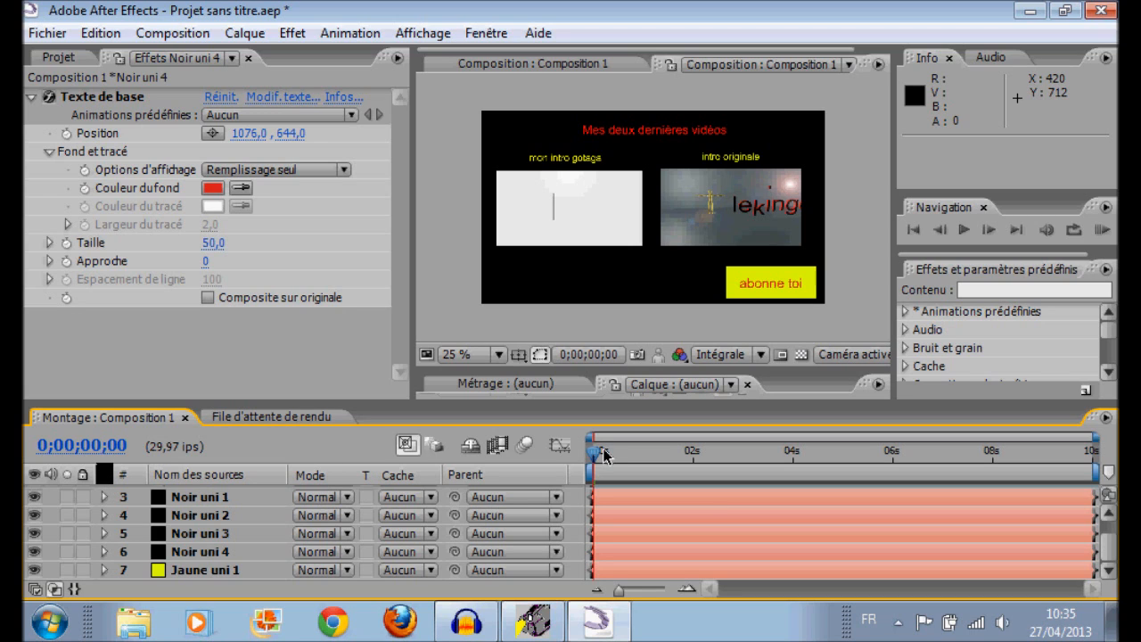
# - Scrub through the composition's first three and a half seconds and step back frame by frame to 0;00;01;04
pyautogui.moveTo(604, 456); pyautogui.dragTo(748, 470)
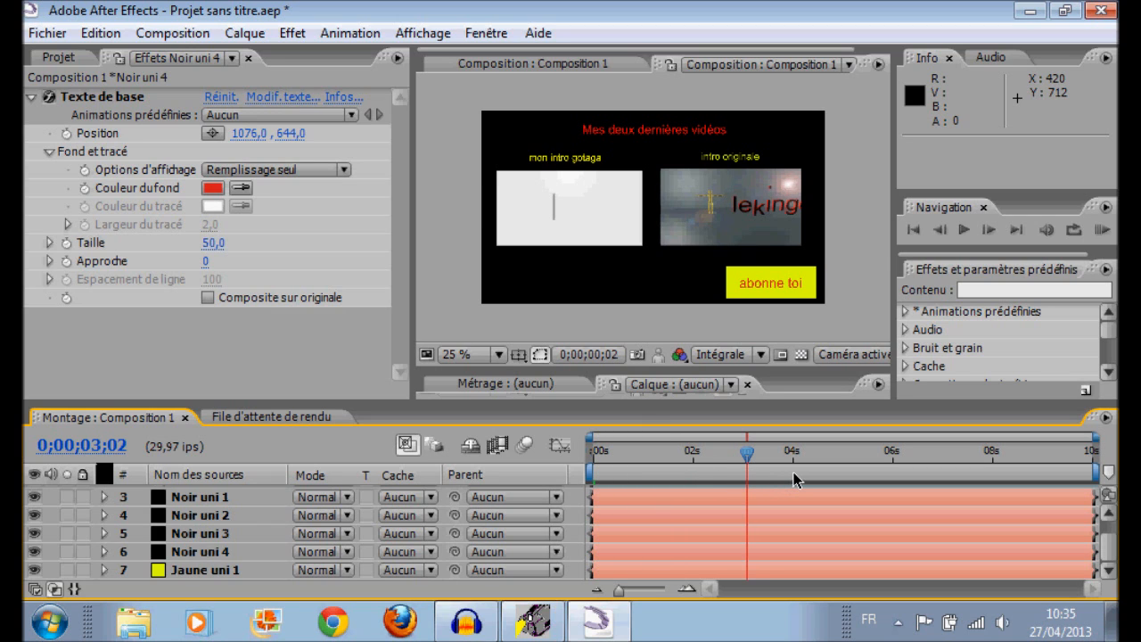
pyautogui.moveTo(796, 480); pyautogui.dragTo(772, 473)
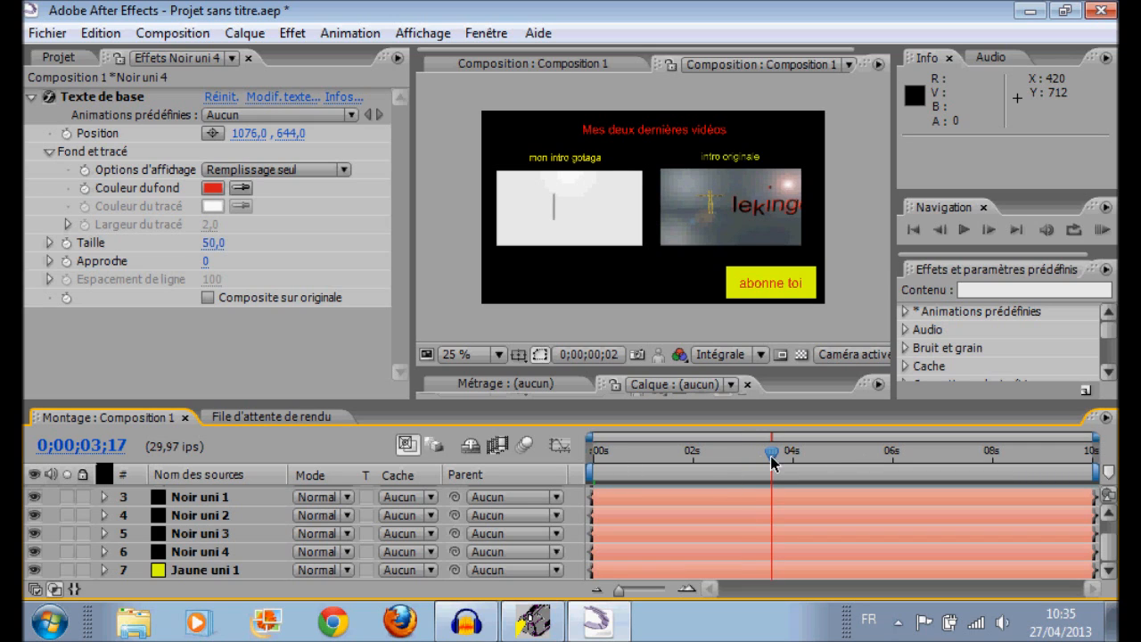
pyautogui.click(694, 473)
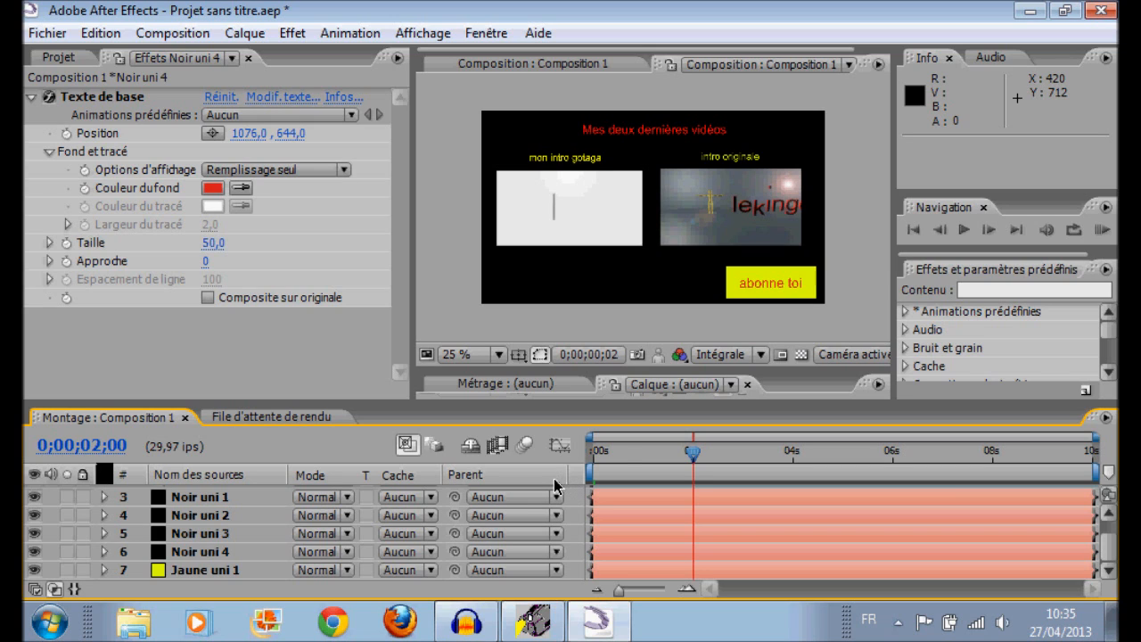
pyautogui.click(689, 460)
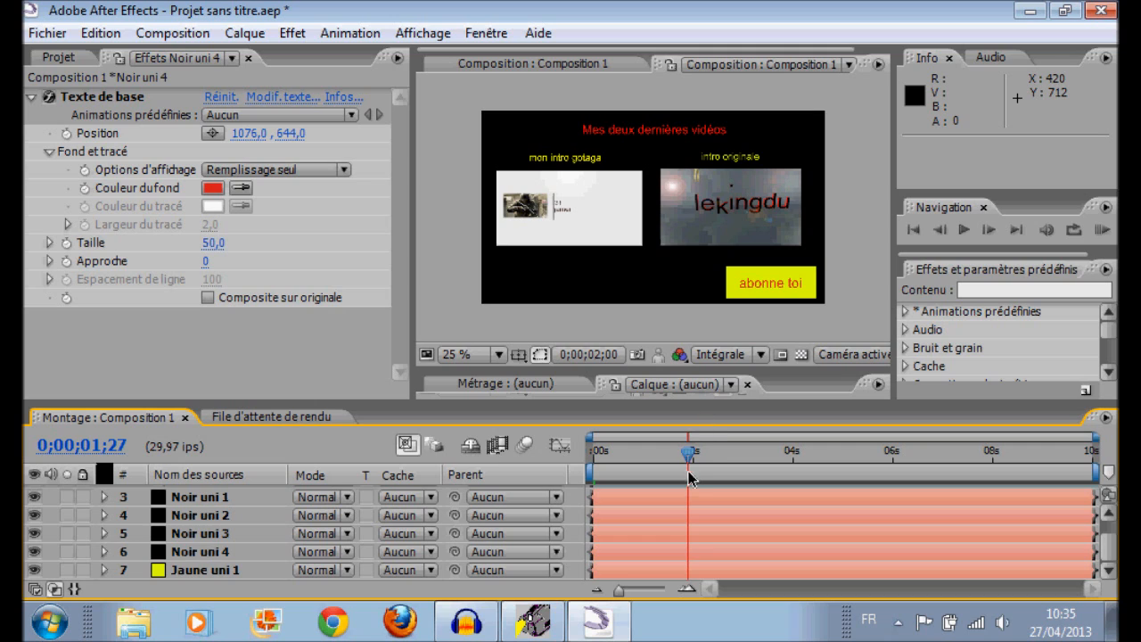
pyautogui.press('pageup')
pyautogui.press('pageup')
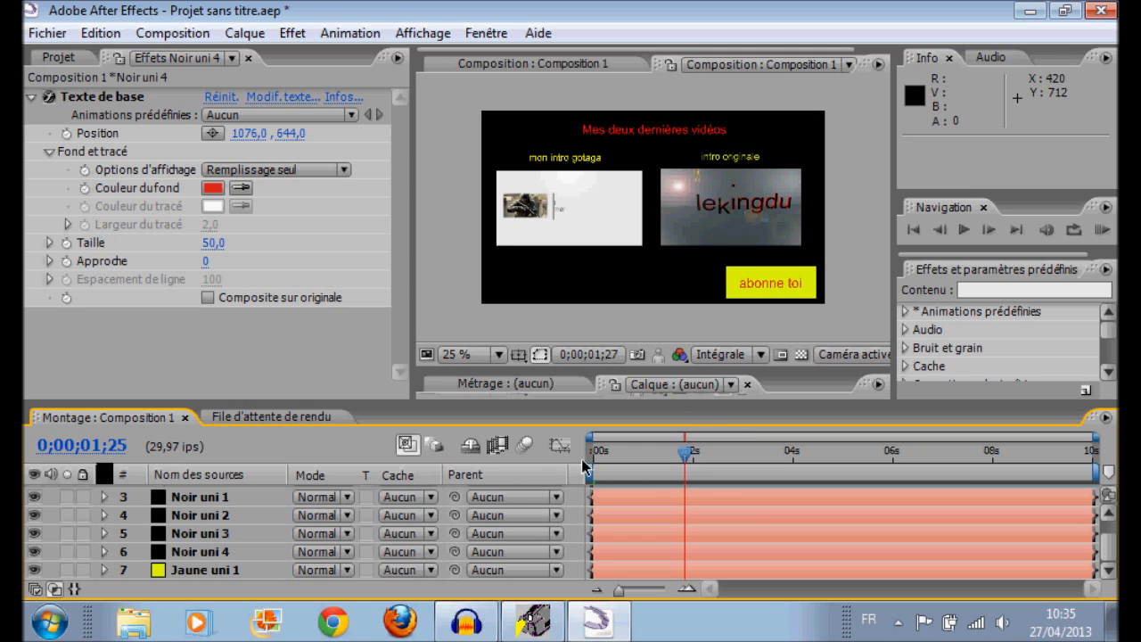
pyautogui.moveTo(680, 459); pyautogui.dragTo(657, 456)
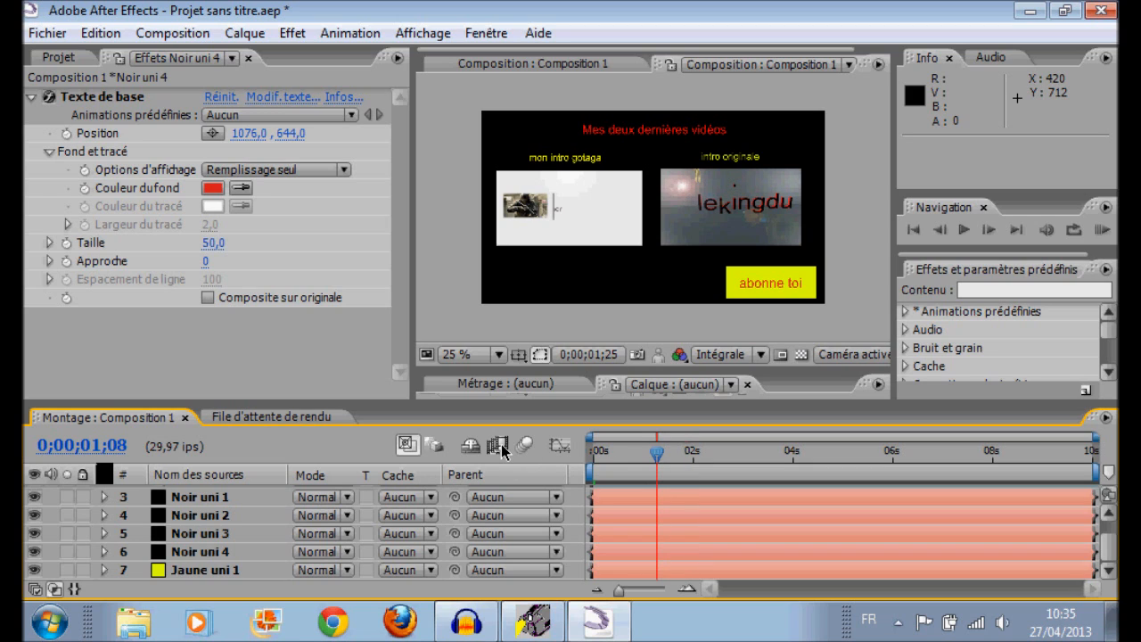
pyautogui.press('pageup')
pyautogui.press('pageup')
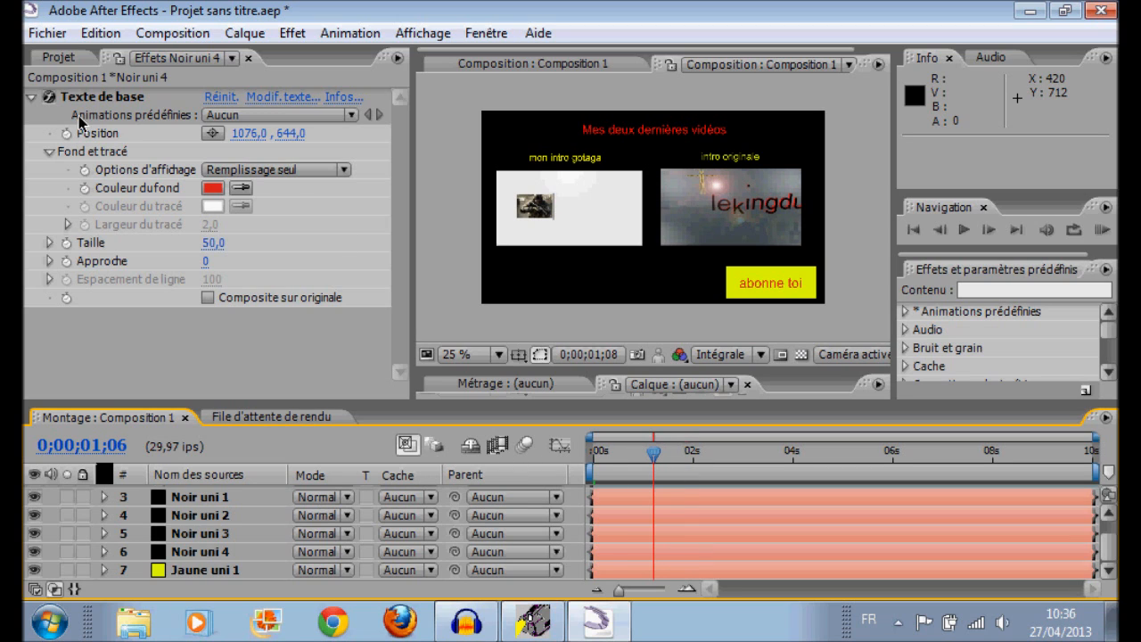
pyautogui.press('pageup')
pyautogui.press('pageup')
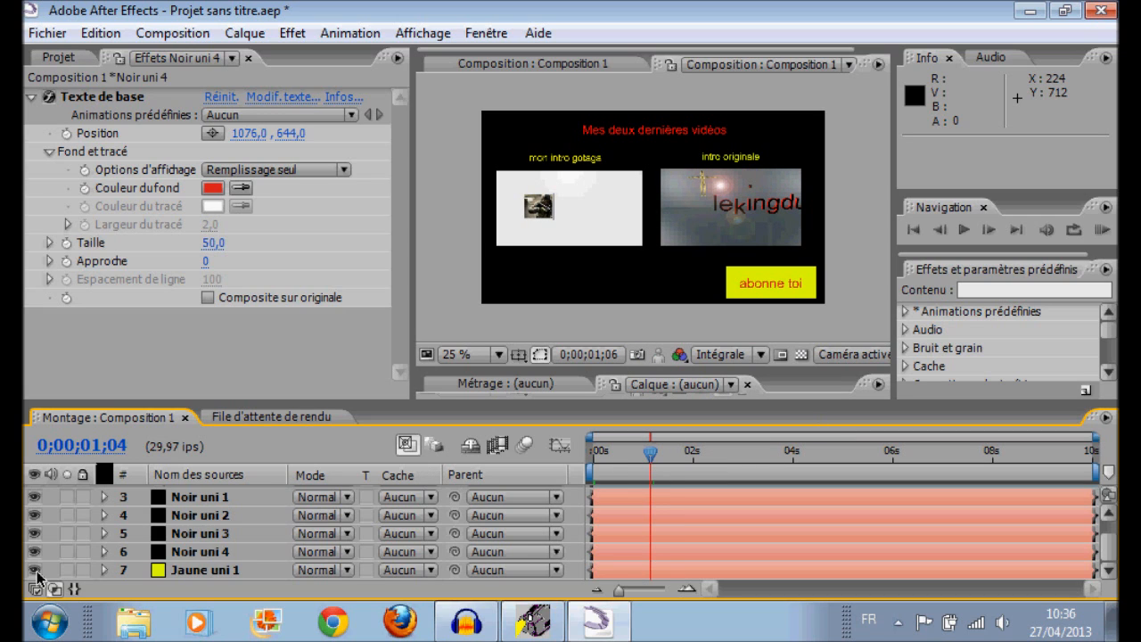
pyautogui.rightClick(29, 533)
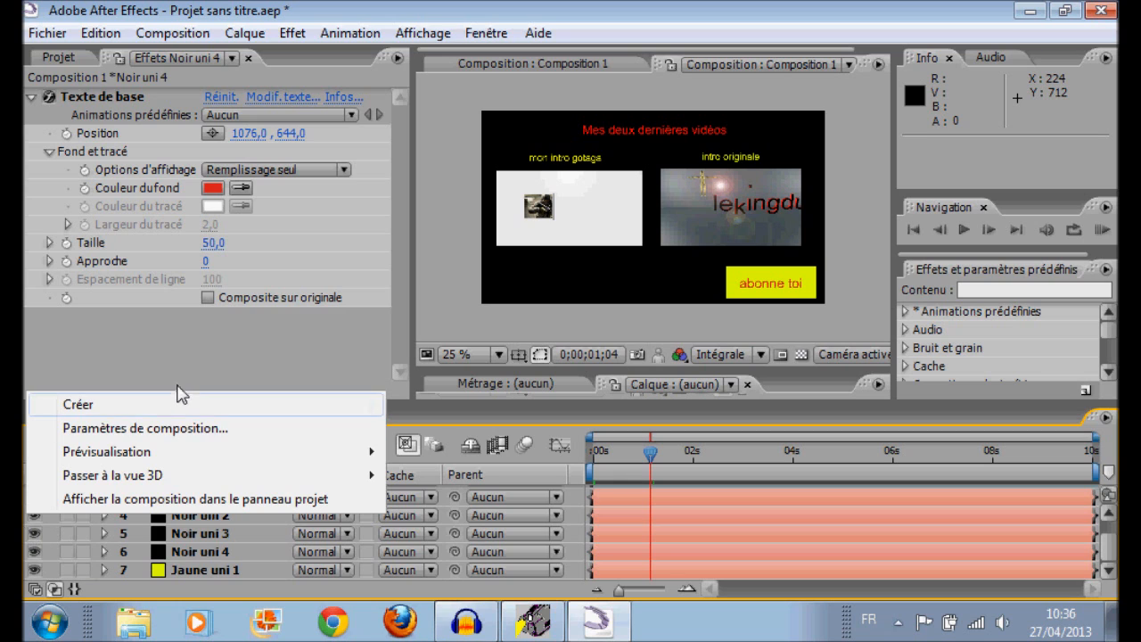
pyautogui.moveTo(170, 409)
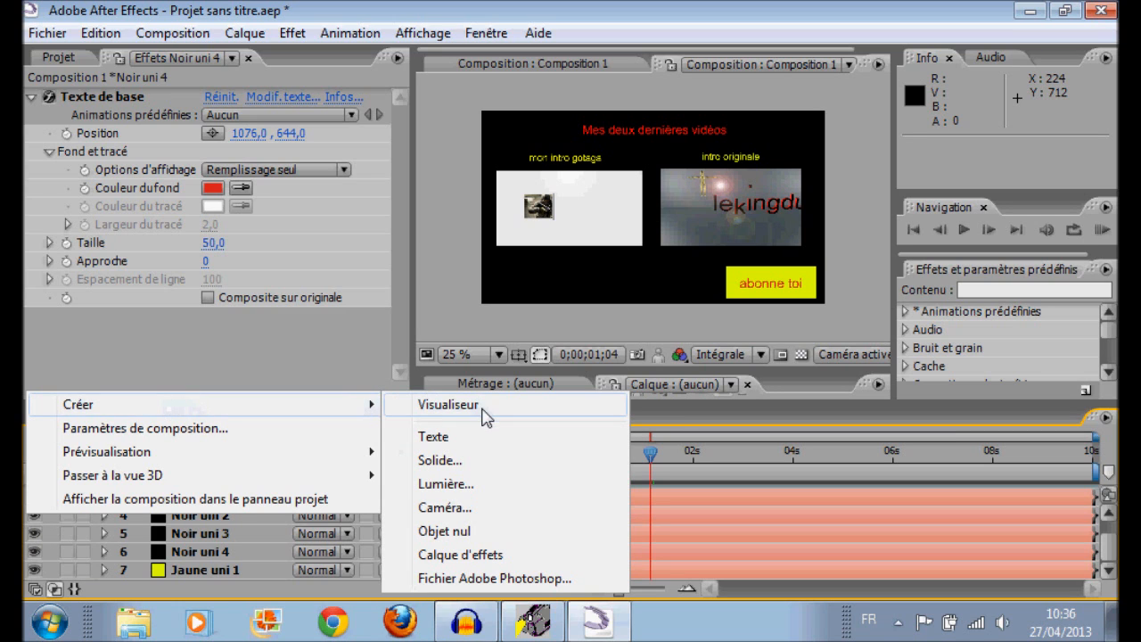
pyautogui.click(184, 378)
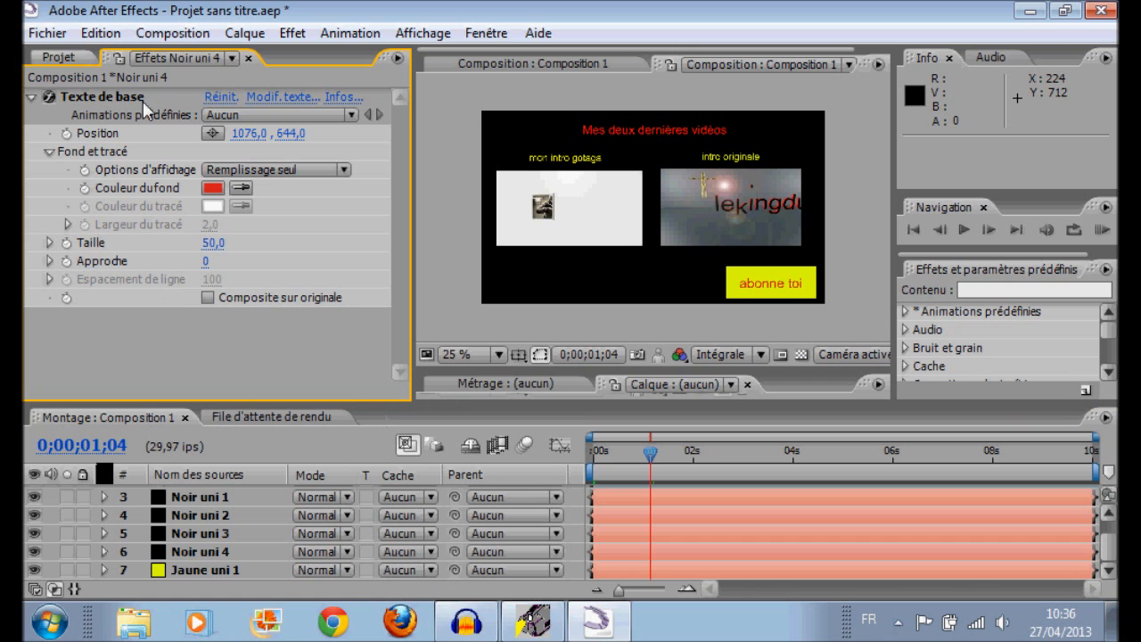
# - Import the image Mur en brique 2 from the Images library into the project
pyautogui.click(47, 33)
pyautogui.moveTo(138, 323)
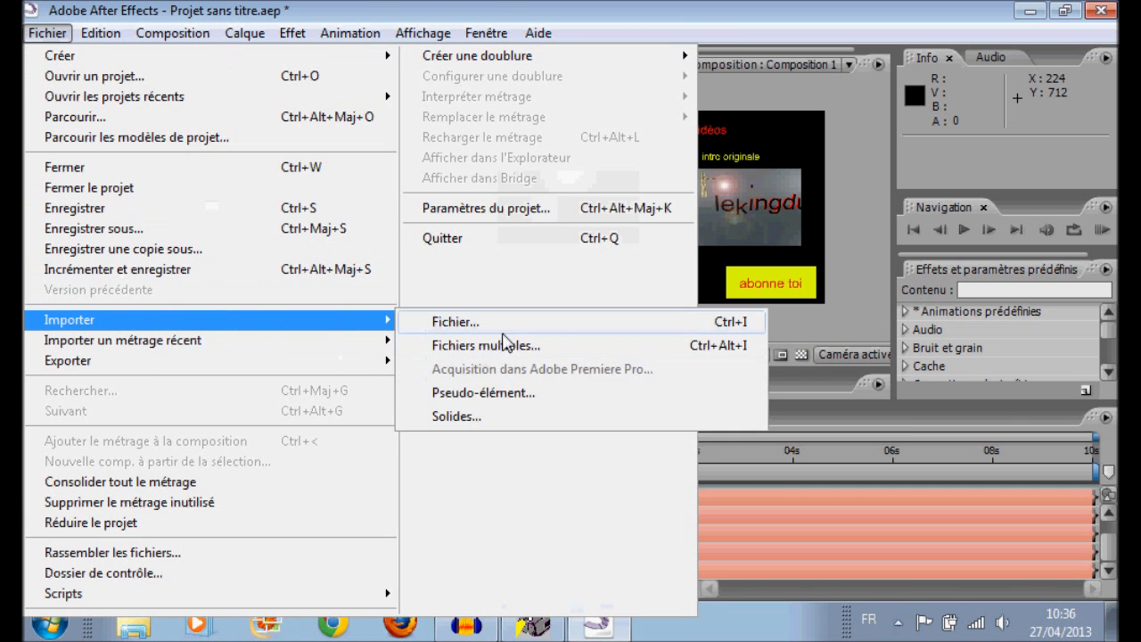
pyautogui.click(502, 324)
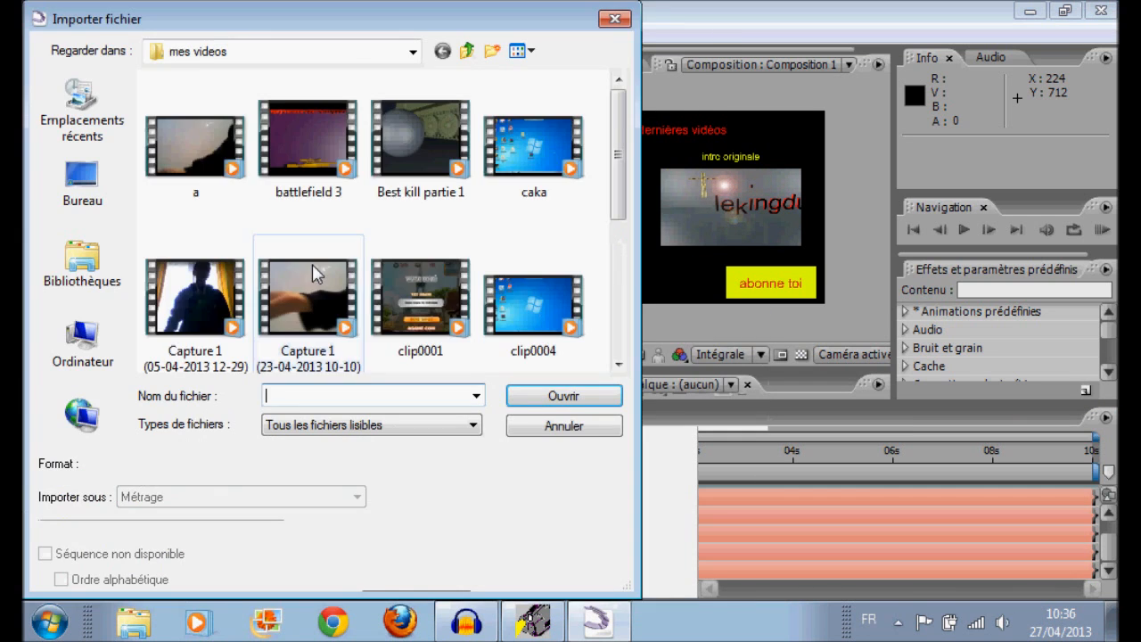
pyautogui.click(93, 269)
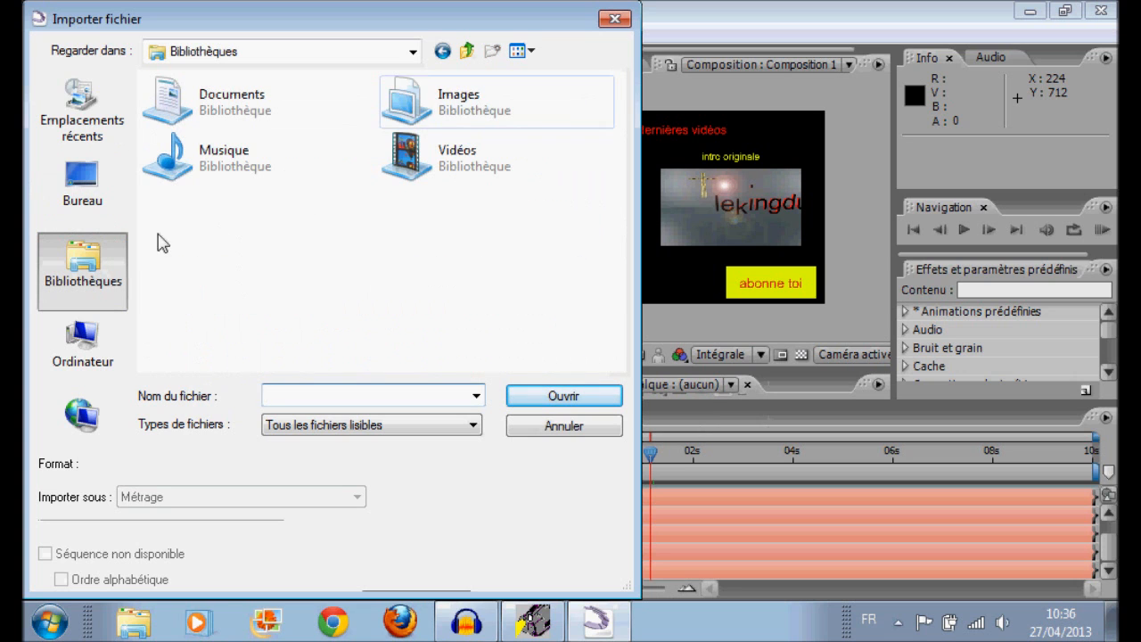
pyautogui.doubleClick(437, 125)
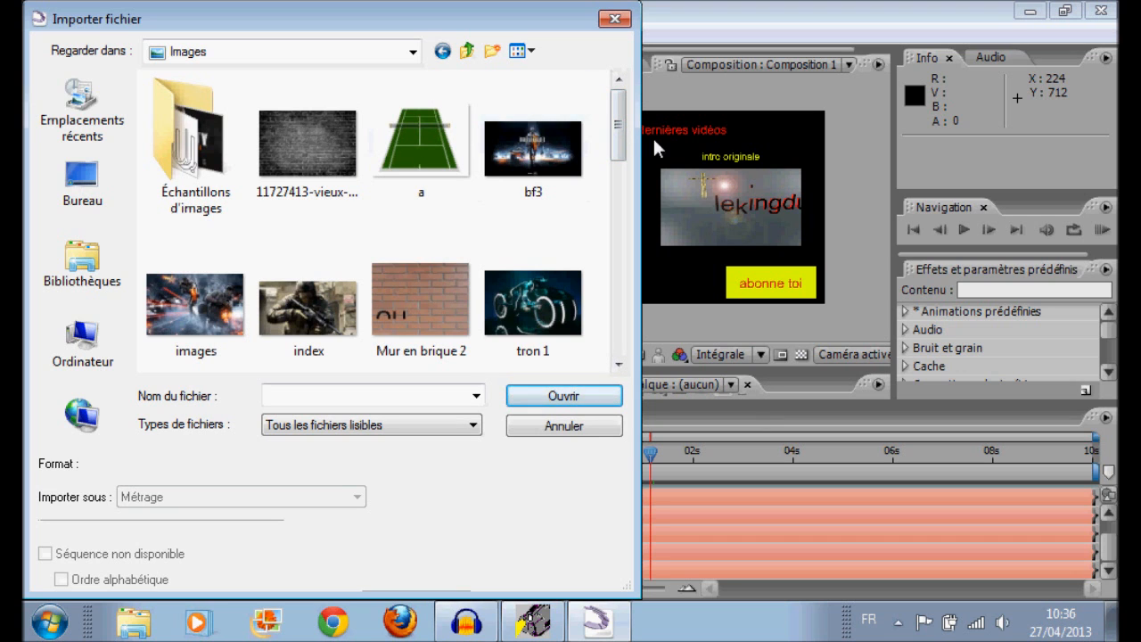
pyautogui.moveTo(633, 150)
pyautogui.mouseDown()
pyautogui.moveTo(627, 220)
pyautogui.moveTo(627, 166)
pyautogui.mouseUp()
pyautogui.click(441, 257)
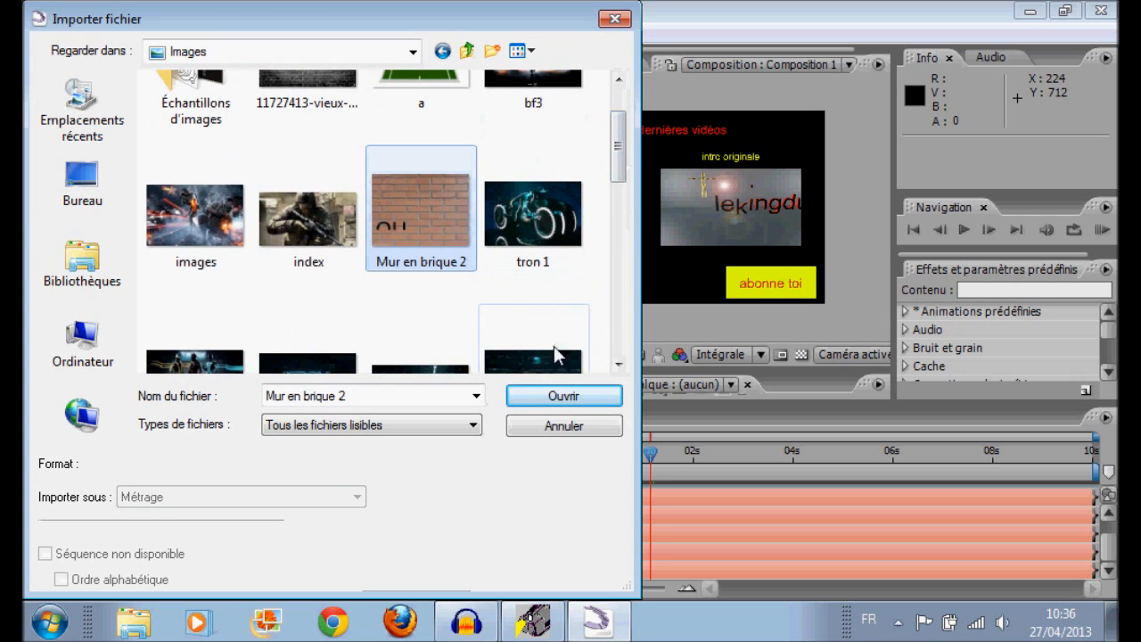
pyautogui.click(576, 398)
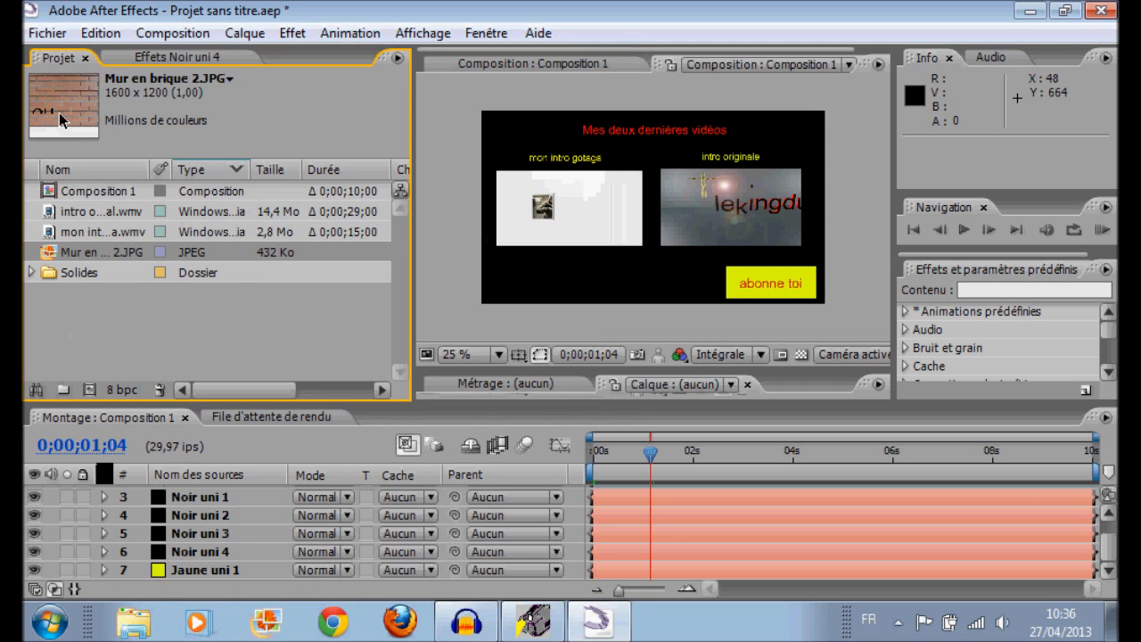
# - Add Mur en brique 2.JPG beneath all layers of Composition 1 and enlarge it to 183%, 195% to fill the frame
pyautogui.moveTo(130, 254); pyautogui.dragTo(205, 581)
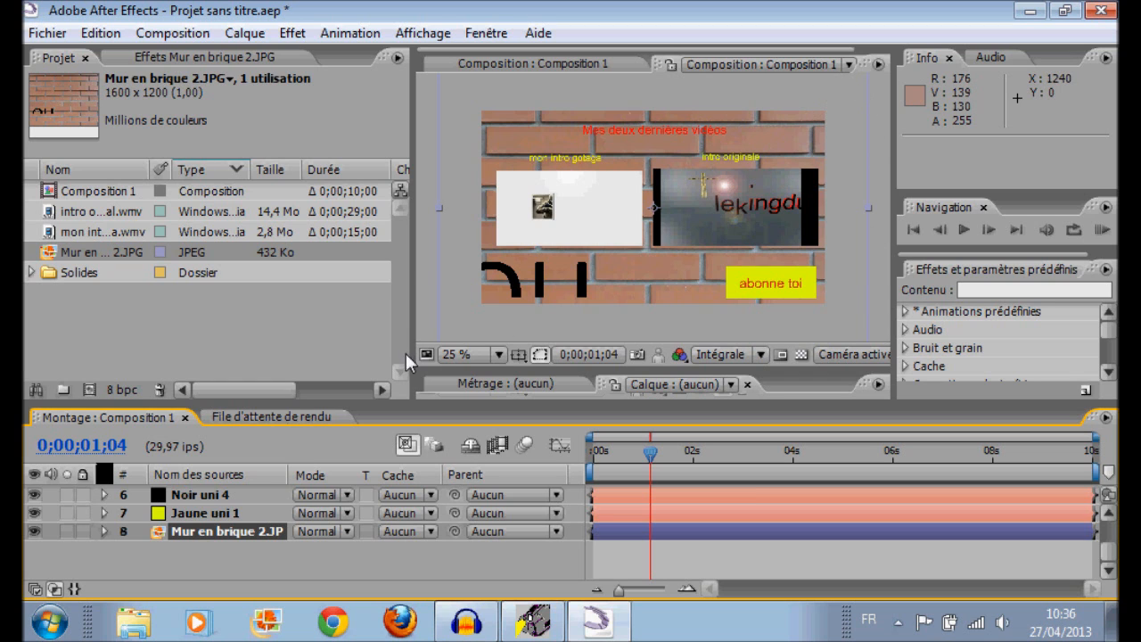
pyautogui.scroll(4, 634, 230)
pyautogui.scroll(-6, 634, 230)
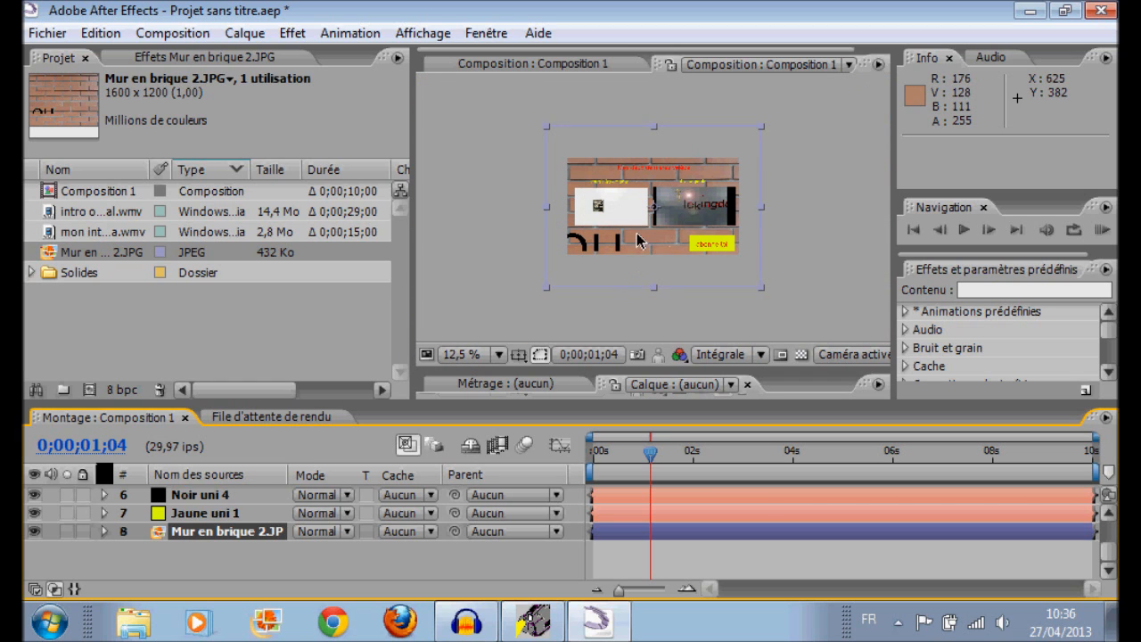
pyautogui.moveTo(762, 127); pyautogui.dragTo(854, 61)
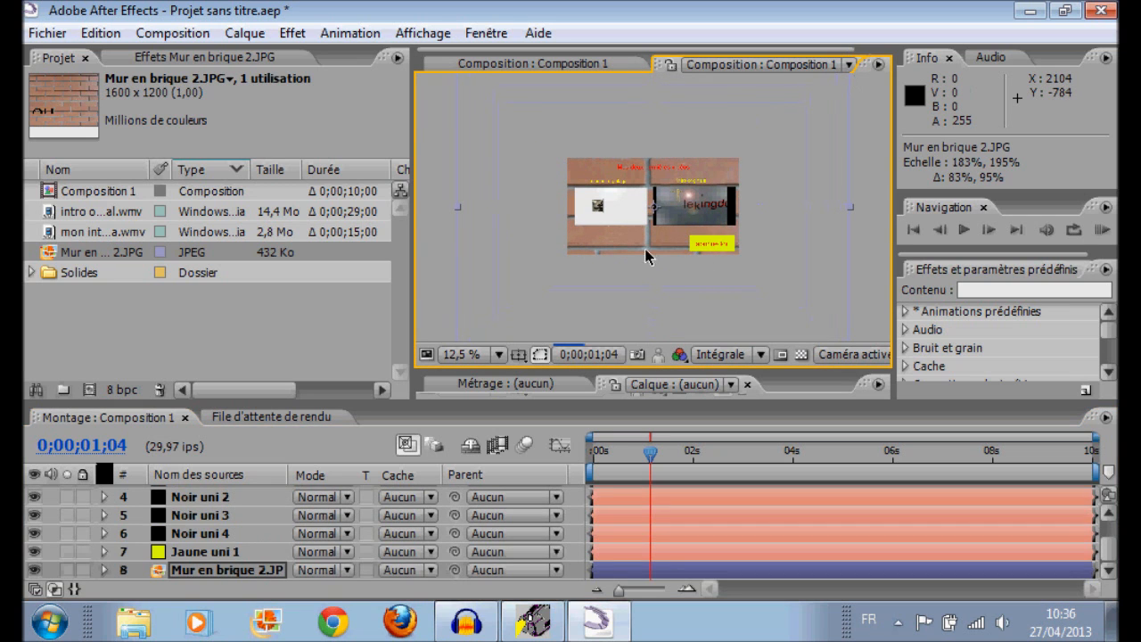
pyautogui.scroll(2, 643, 246)
pyautogui.scroll(-1, 643, 245)
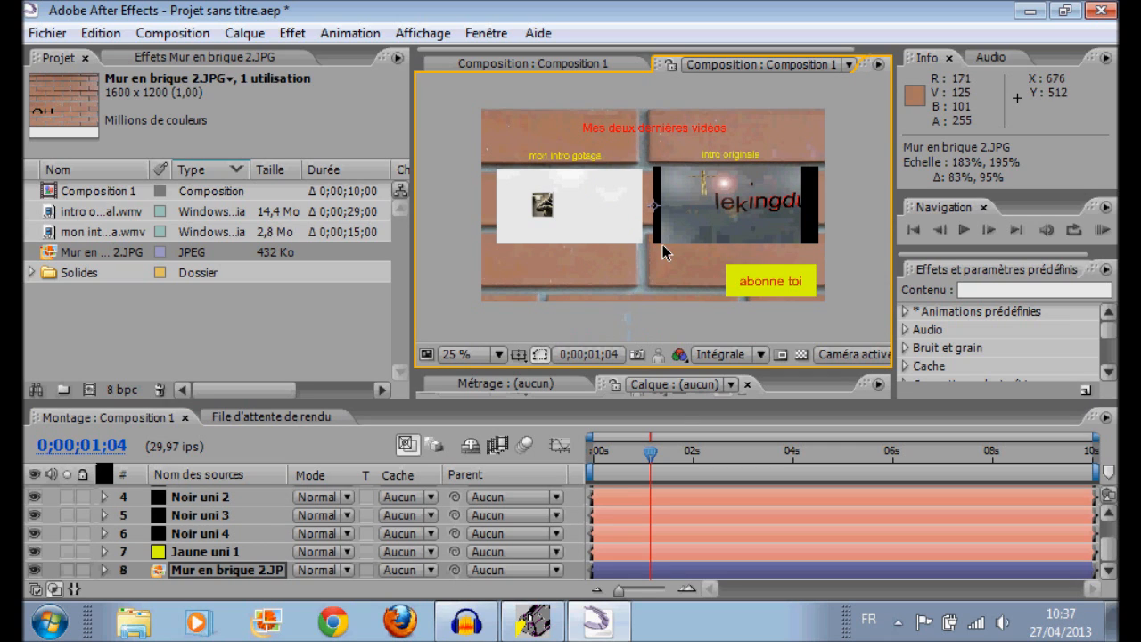
# - Check the composition with the brick background at a few frames, ending at 0;00;01;28
pyautogui.click(645, 458)
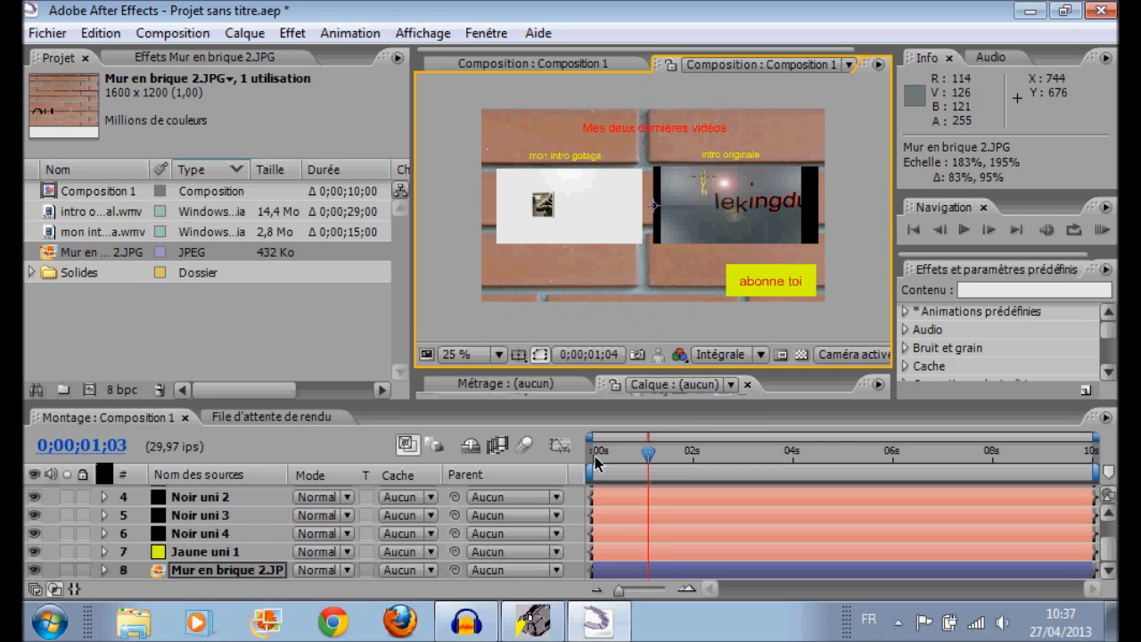
pyautogui.click(576, 460)
pyautogui.press('pageup')
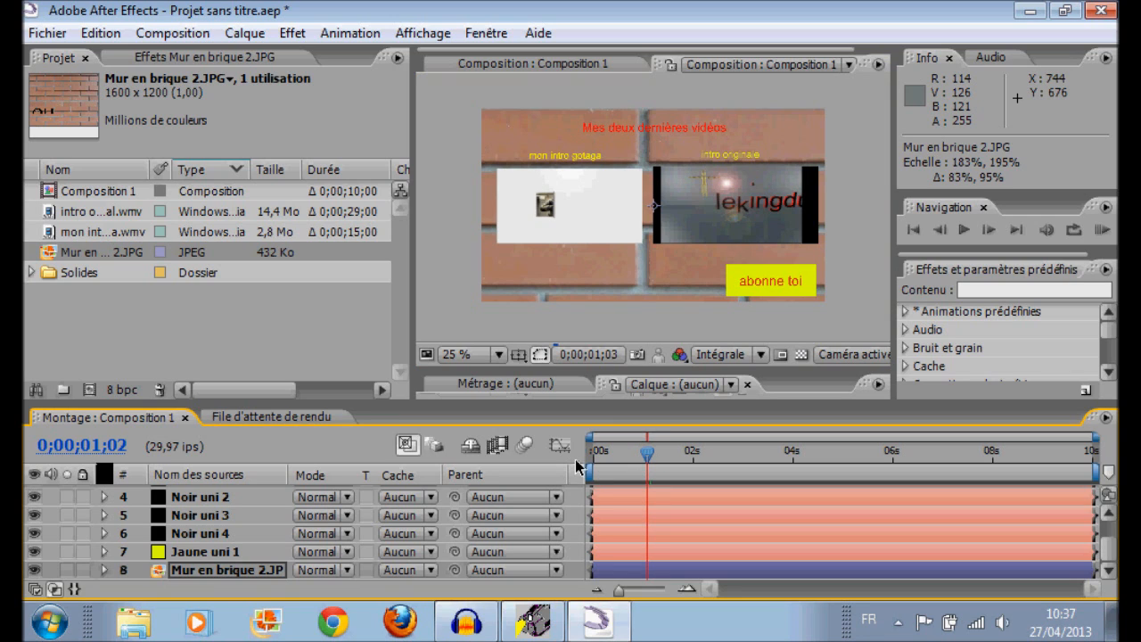
pyautogui.click(687, 456)
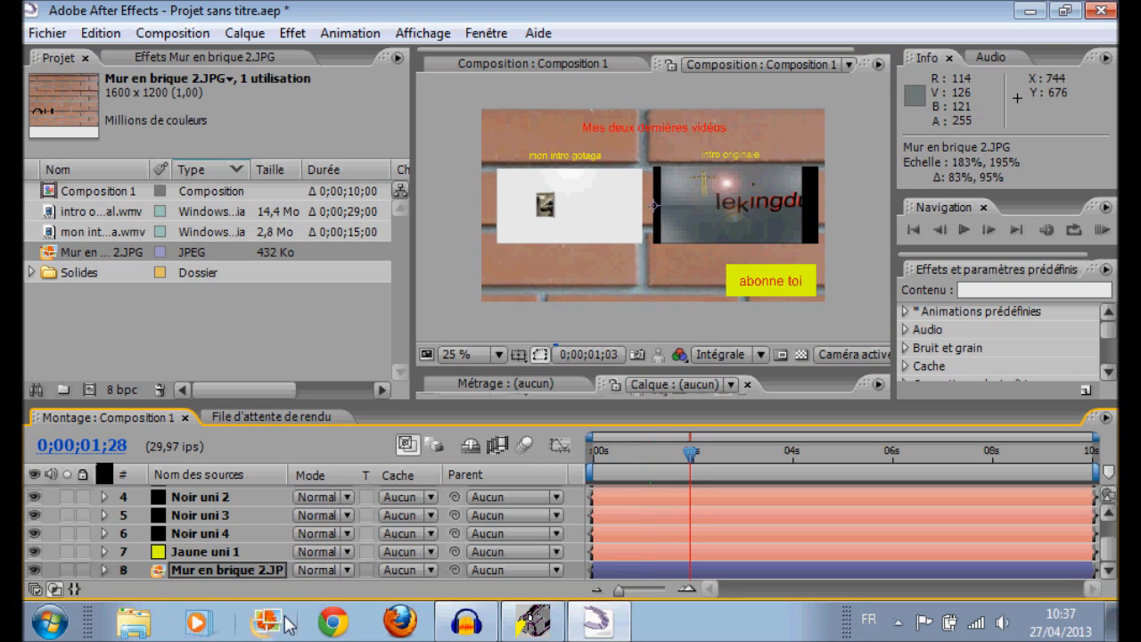
# - Delete the Mur en brique 2.JPG layer from Composition 1
pyautogui.rightClick(230, 575)
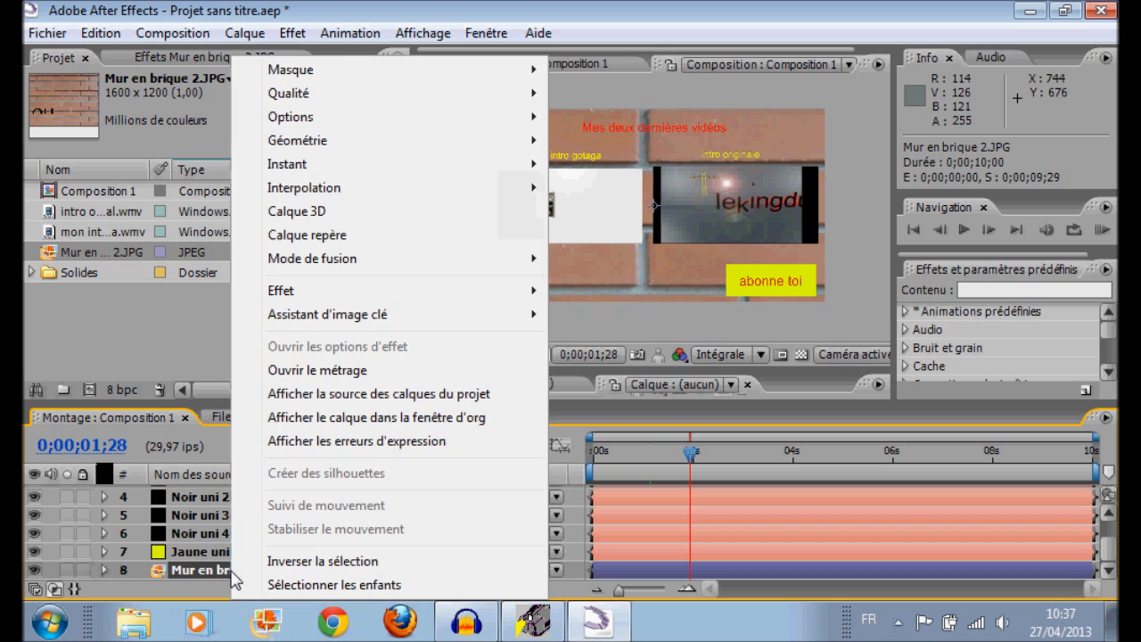
pyautogui.click(200, 570)
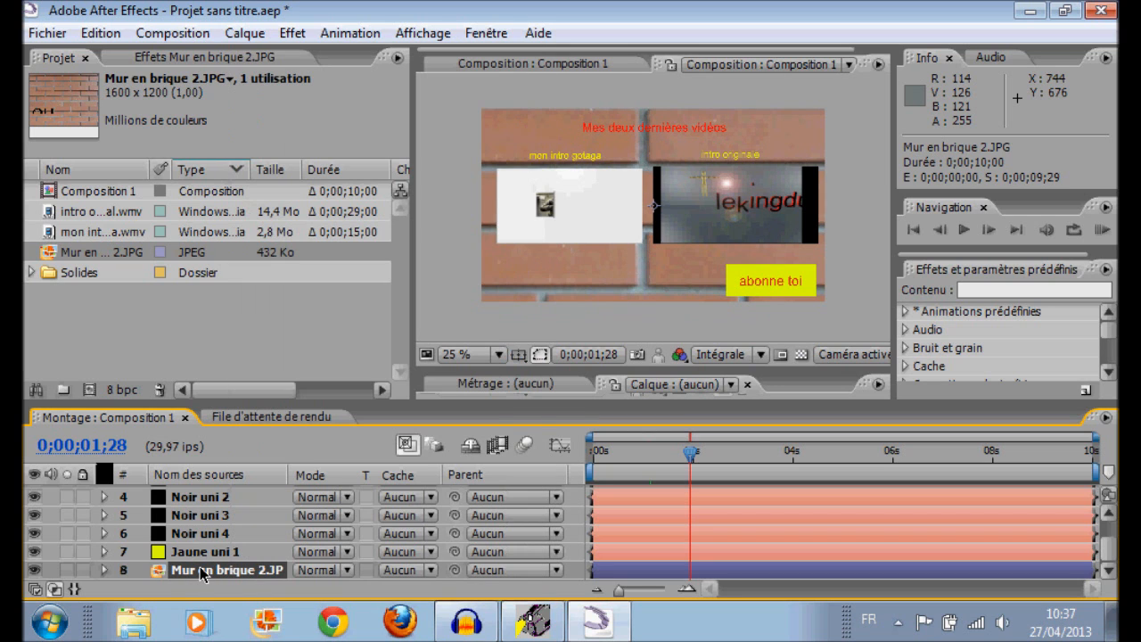
pyautogui.press('Delete')
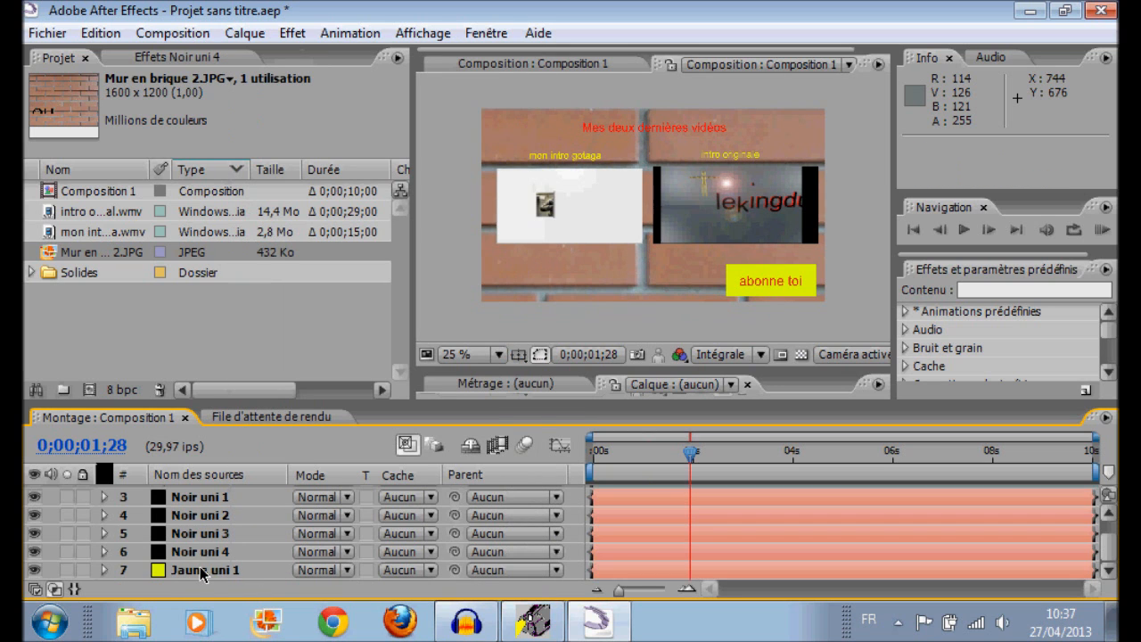
# - Import the dark brick wall image 11727413-vieux-mur-de-brique-sombre-texture-de-fond into the project
pyautogui.click(46, 33)
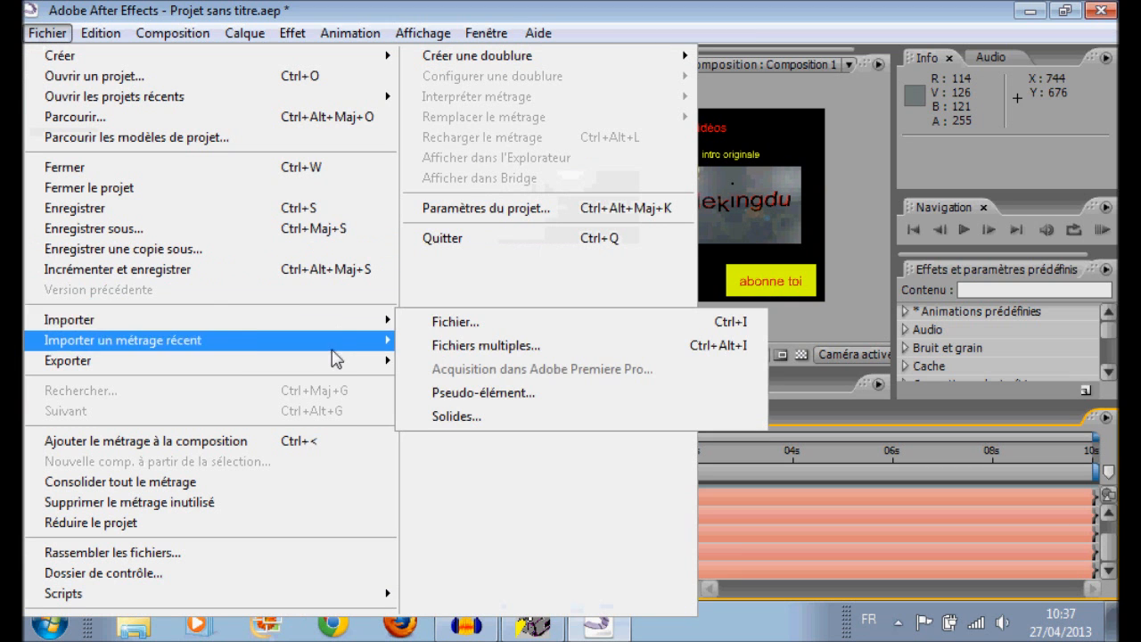
pyautogui.click(569, 330)
pyautogui.hotkey('ctrl', 'i')
pyautogui.click(171, 158)
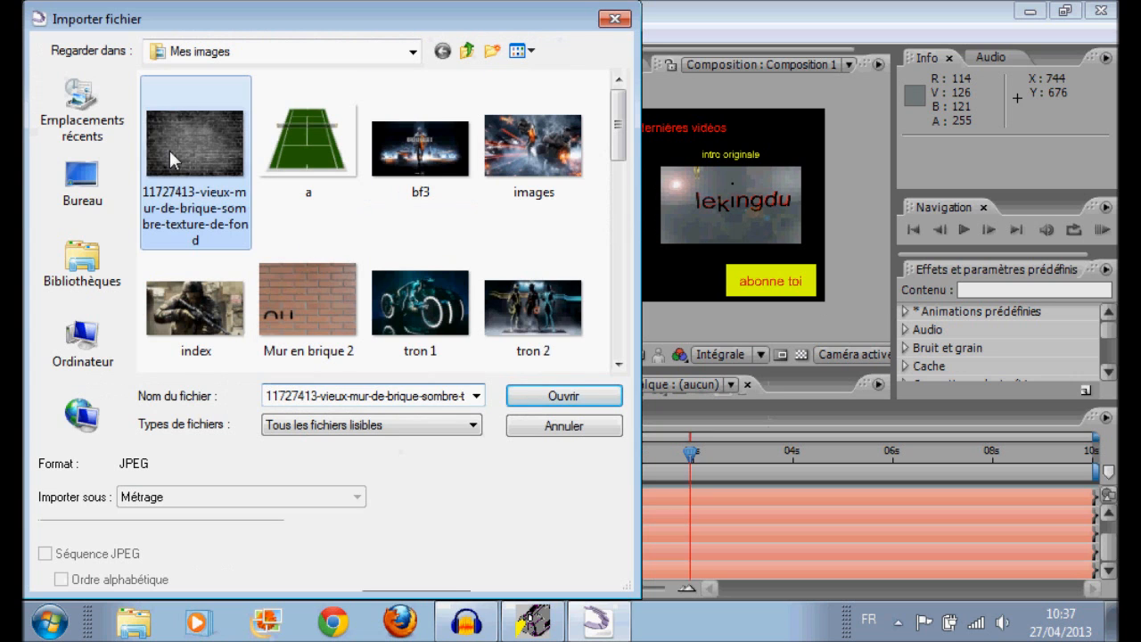
pyautogui.click(591, 395)
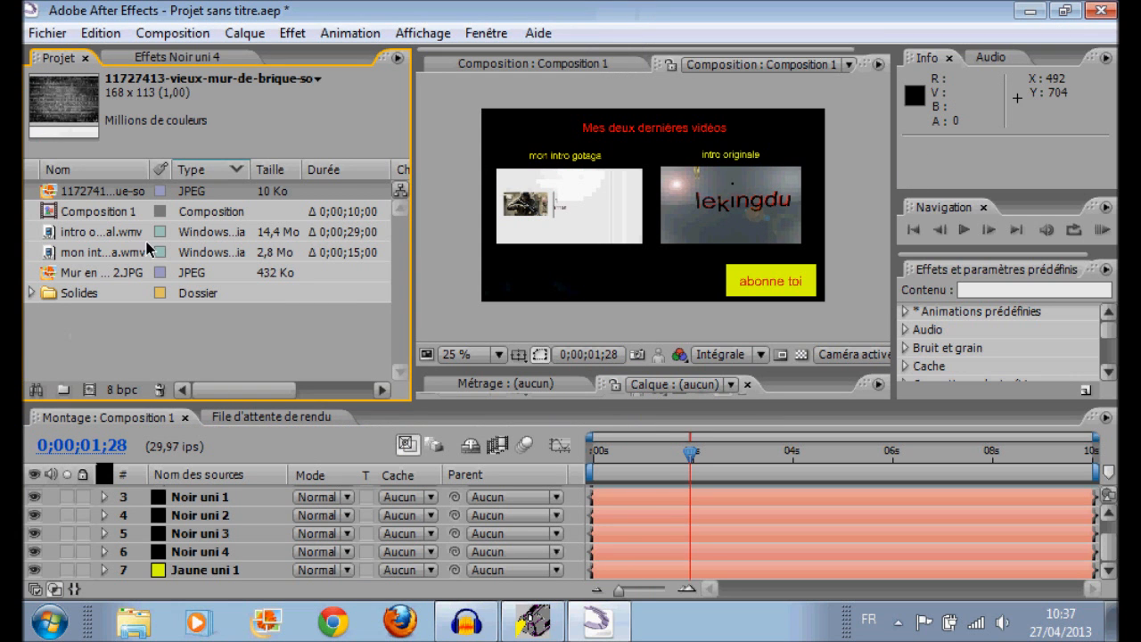
# - Place the dark brick image beneath all layers of Composition 1 and scale it to 762%, 631% to fill the frame
pyautogui.moveTo(134, 191); pyautogui.dragTo(163, 581)
pyautogui.moveTo(678, 191); pyautogui.dragTo(825, 114)
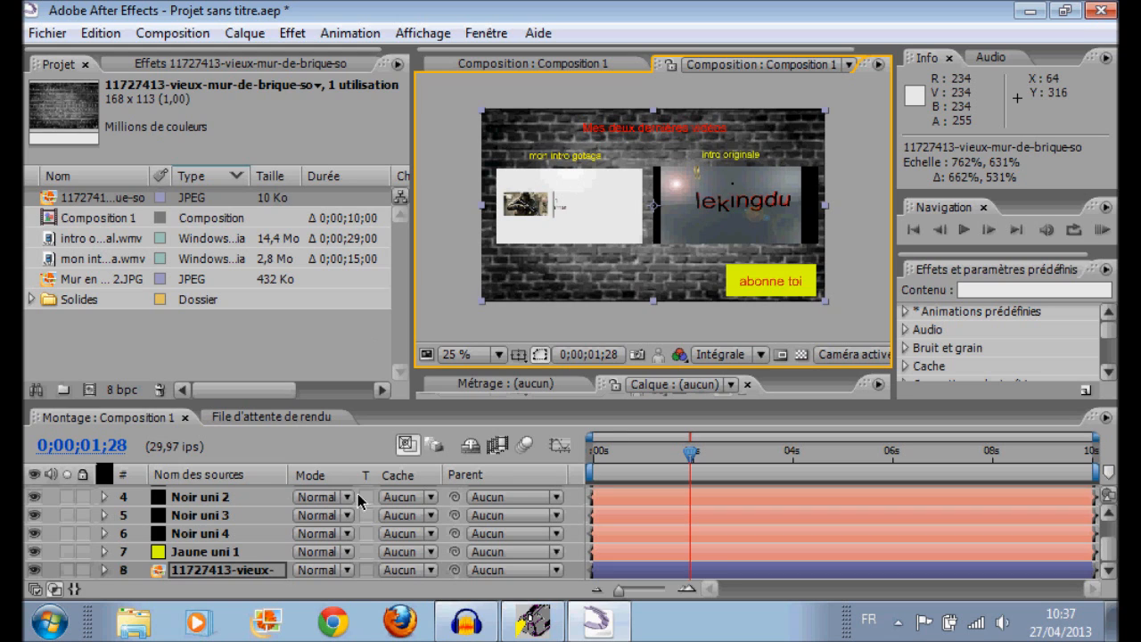
# - Return to the start of Composition 1 and send it to the render queue with the Compiler le film command
pyautogui.moveTo(690, 454); pyautogui.dragTo(696, 480)
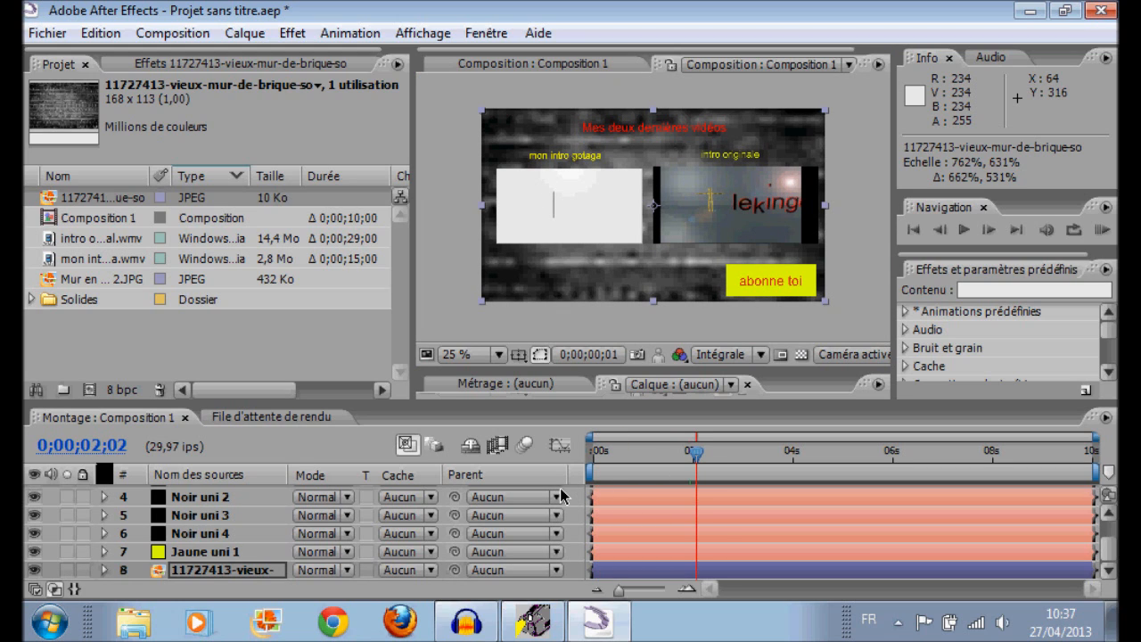
pyautogui.press('Home')
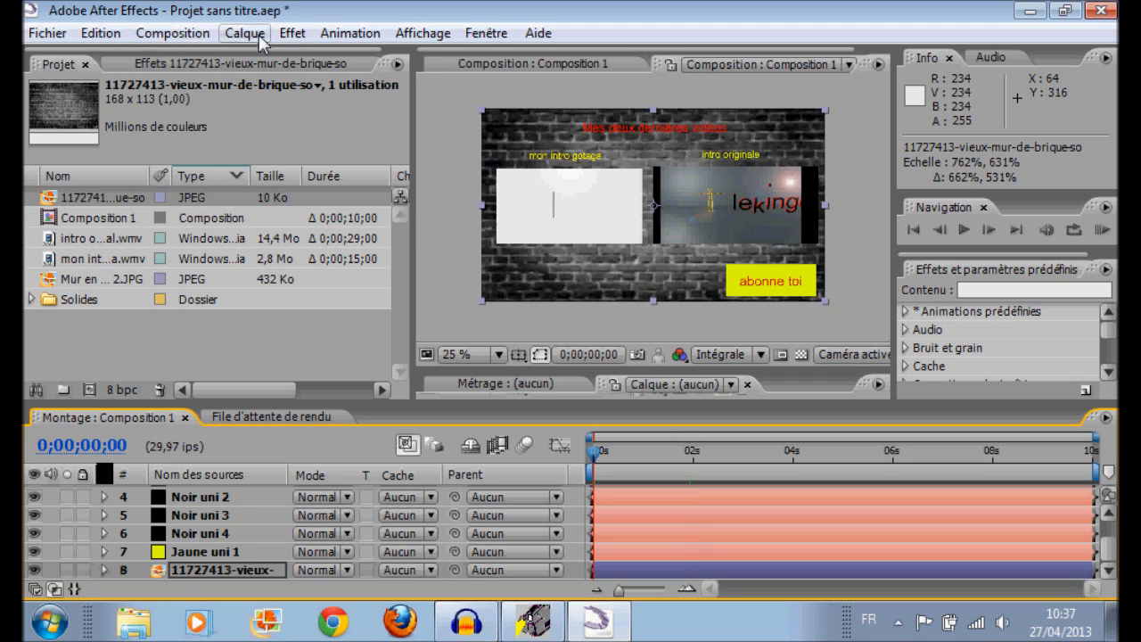
pyautogui.click(171, 36)
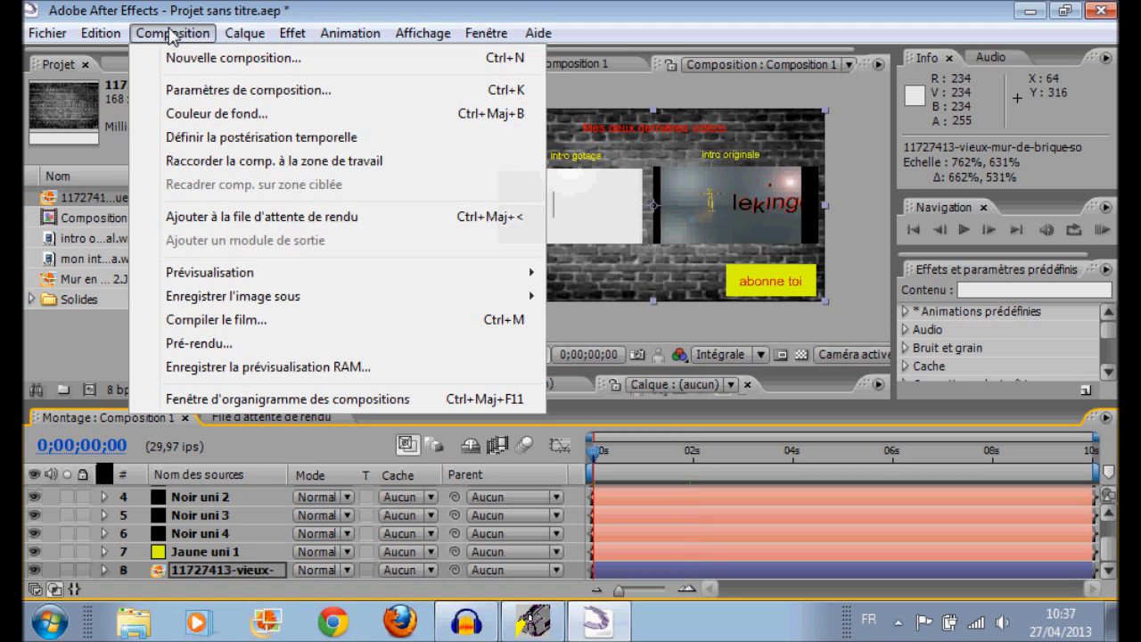
pyautogui.click(264, 323)
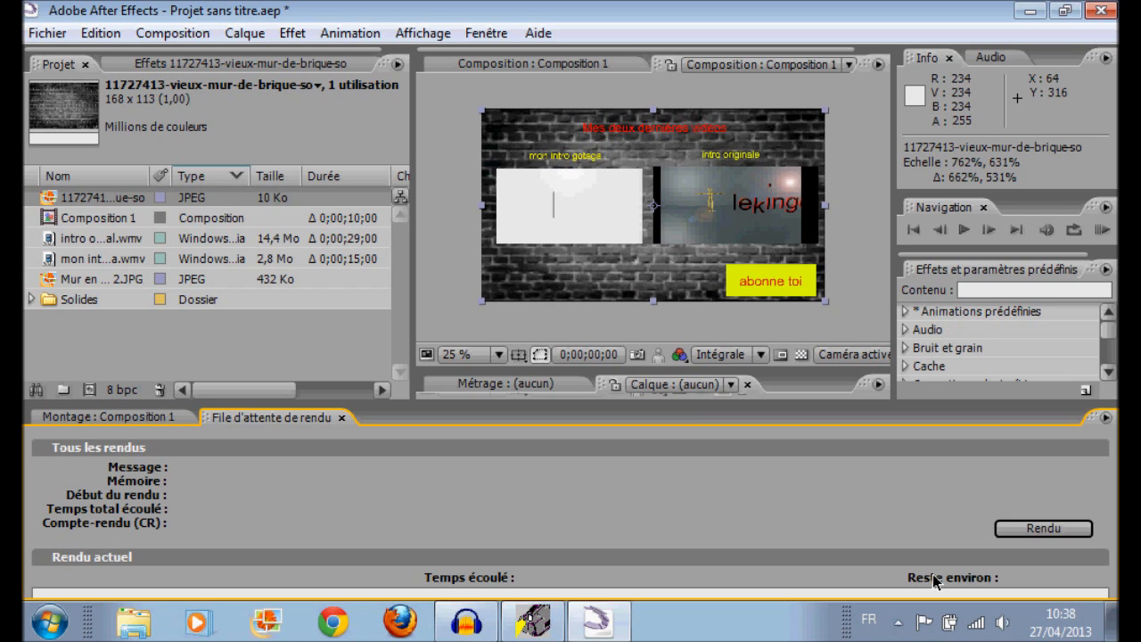
pyautogui.click(551, 597)
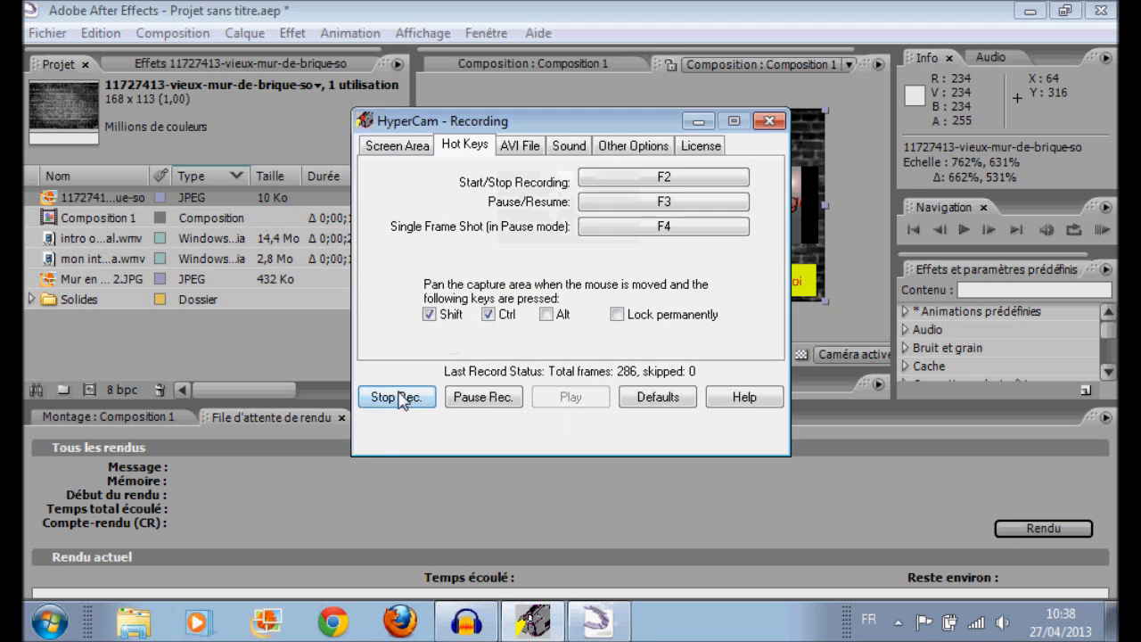